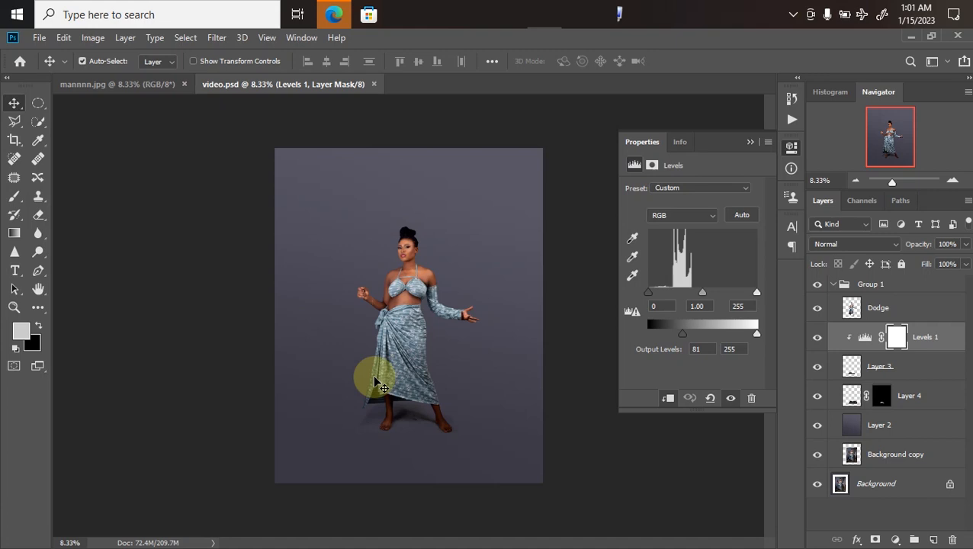
# Compare the original Background photo with the finished cut-out by hiding all layers, showing only Background, and restoring the others.
pyautogui.click(814, 281)
pyautogui.moveTo(817, 328); pyautogui.dragTo(815, 495)
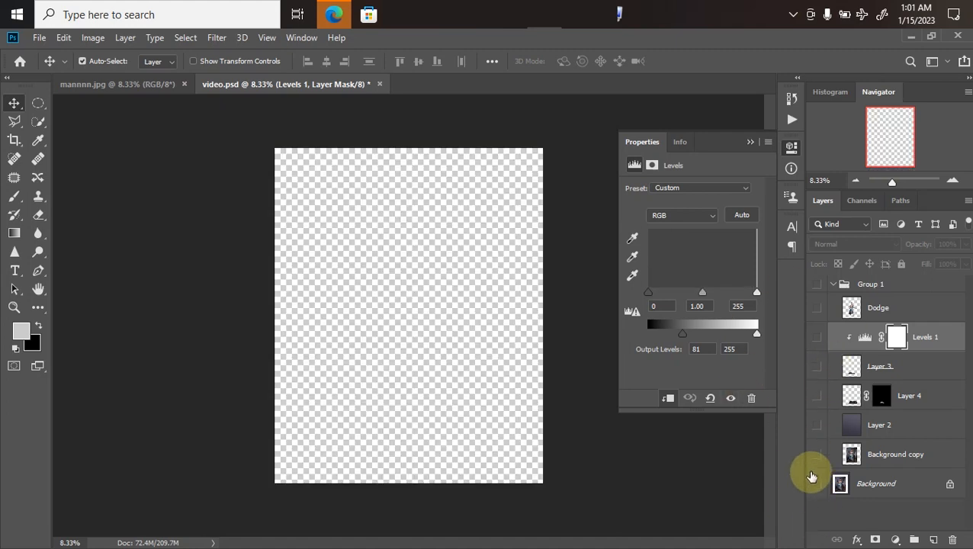
pyautogui.click(813, 482)
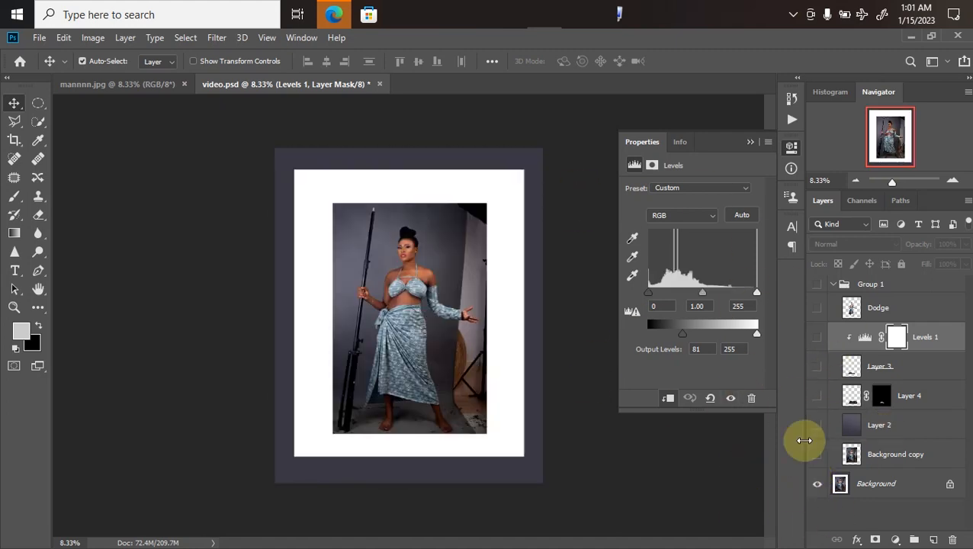
pyautogui.click(814, 456)
pyautogui.moveTo(814, 458); pyautogui.dragTo(814, 320)
# Examine the woman's raised empty hand and the overall cut-out against the plain backdrop.
pyautogui.hotkey('ctrl', '-')
pyautogui.hotkey('ctrl', '-')
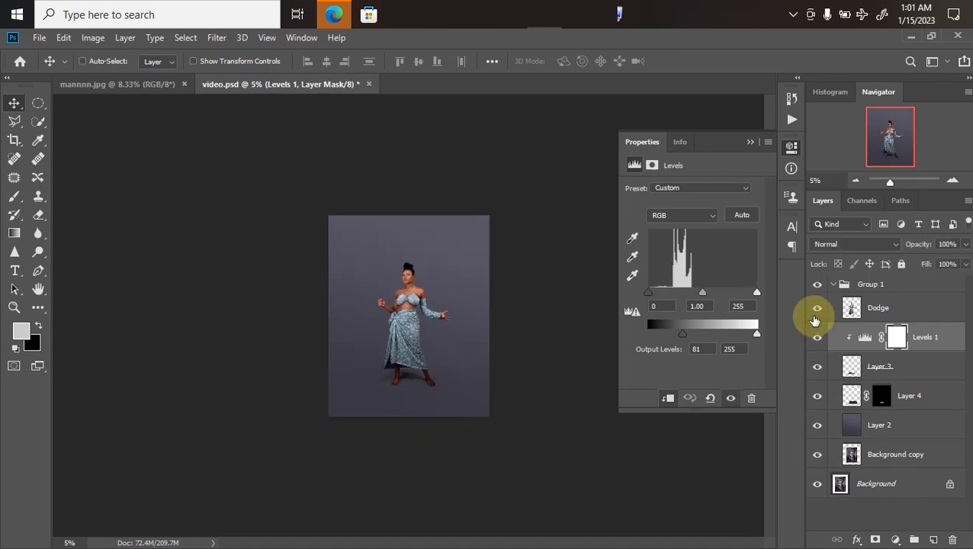
pyautogui.hotkey('ctrl', '+')
pyautogui.hotkey('ctrl', '+')
pyautogui.hotkey('ctrl', '+')
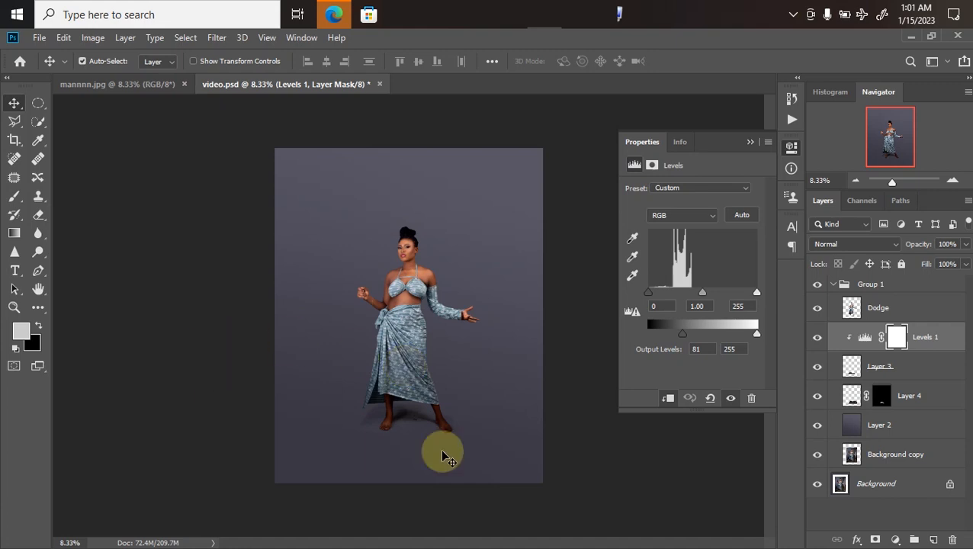
pyautogui.hotkey('ctrl', '+')
pyautogui.hotkey('ctrl', '+')
pyautogui.hotkey('ctrl', '+')
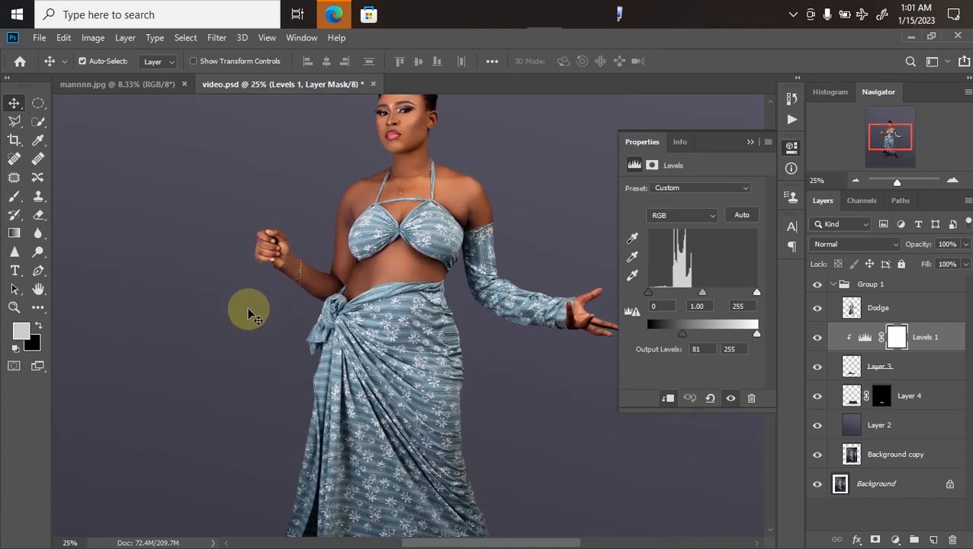
pyautogui.hotkey('ctrl', '-')
pyautogui.hotkey('ctrl', '-')
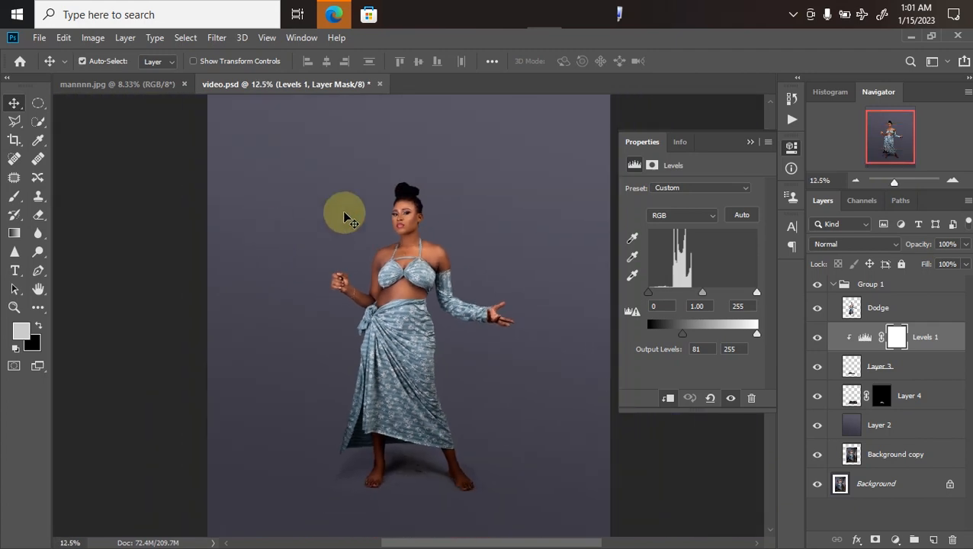
# Place the spear image 1 from the reflex extremo folder into the video.psd document.
pyautogui.click(334, 15)
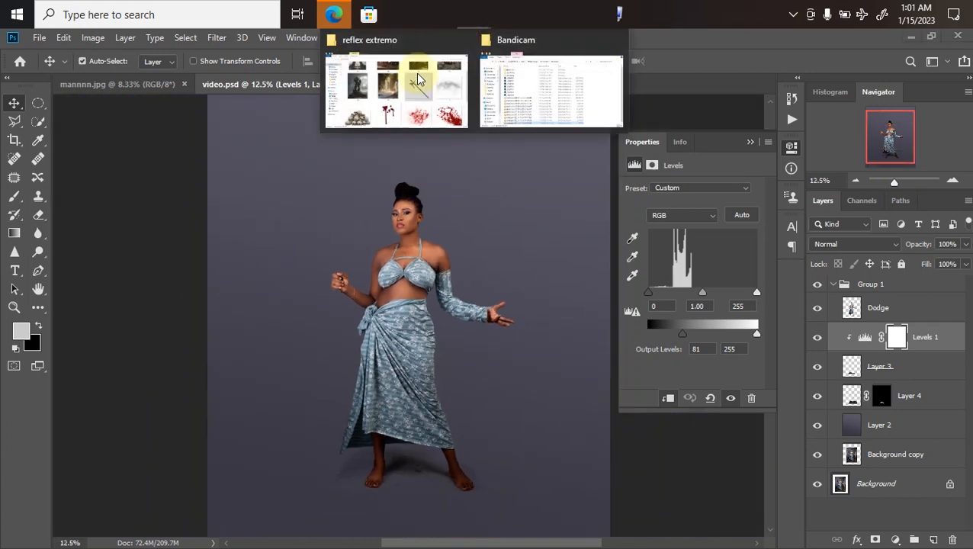
pyautogui.click(417, 85)
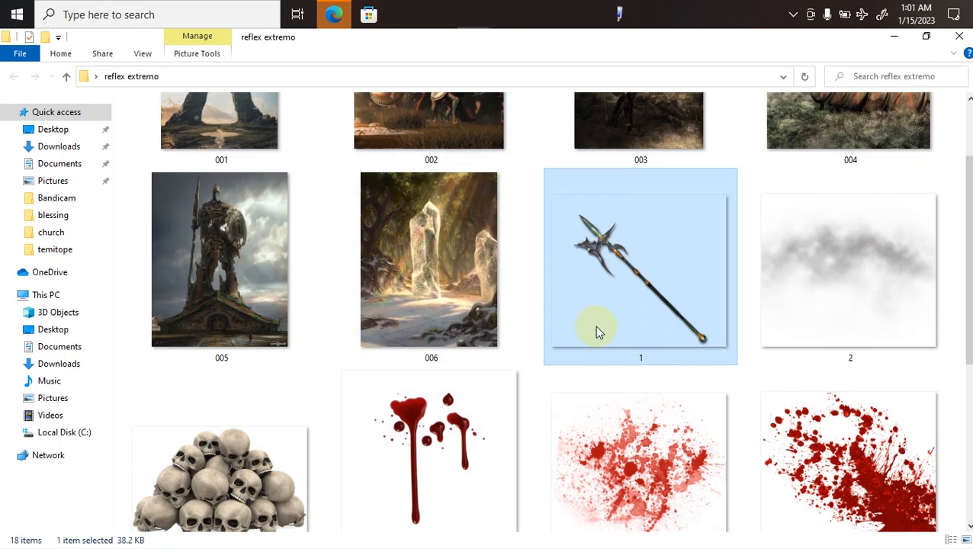
pyautogui.scroll(3, 968, 229)
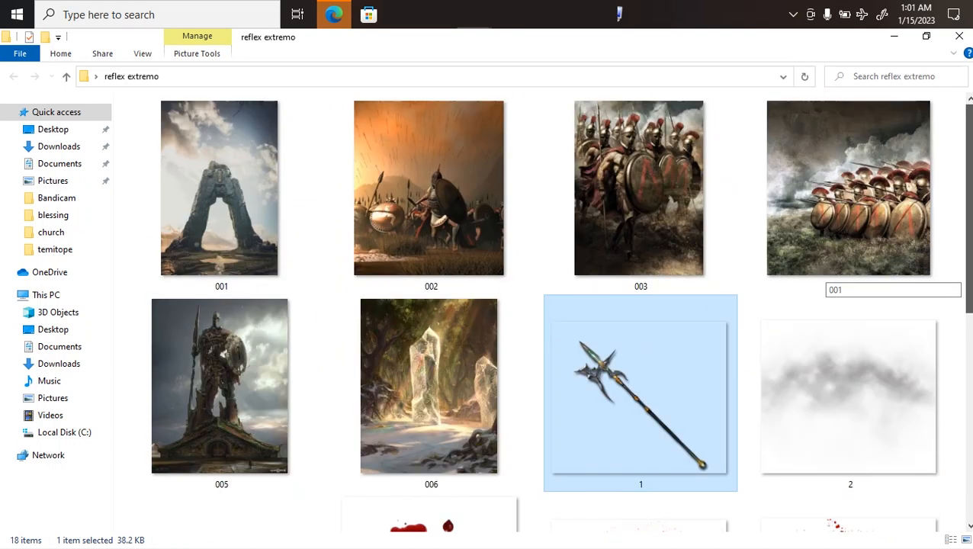
pyautogui.scroll(-1, 970, 237)
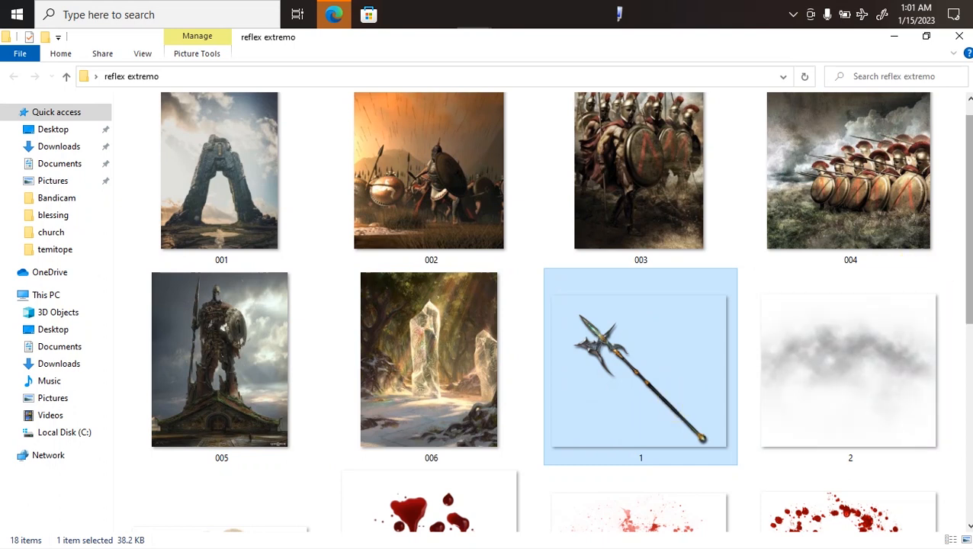
pyautogui.scroll(-5, 637, 267)
pyautogui.scroll(4, 637, 267)
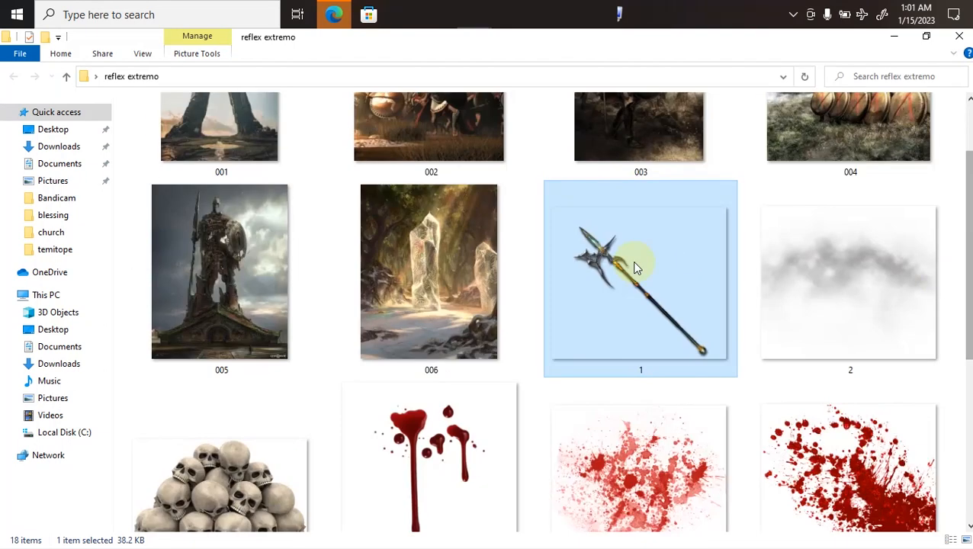
pyautogui.moveTo(634, 263); pyautogui.dragTo(285, 282)
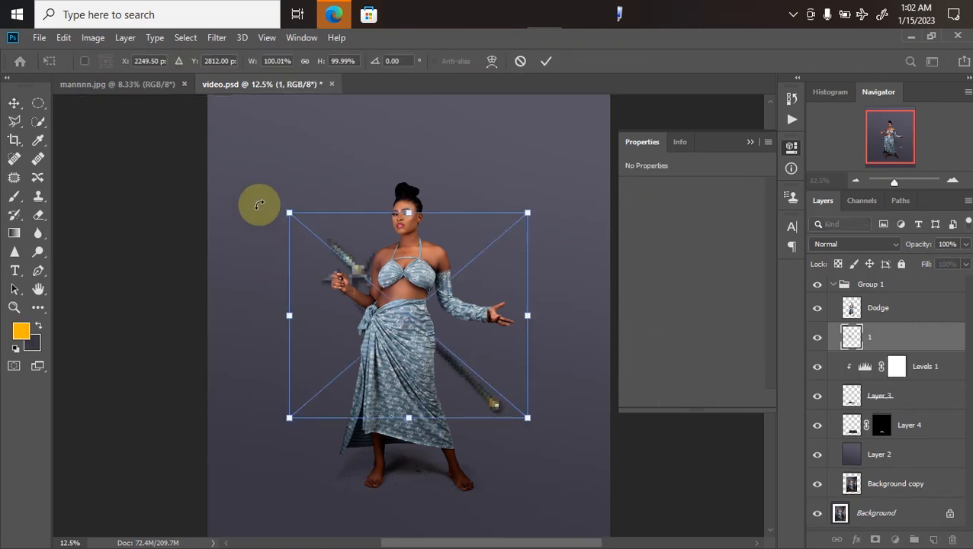
# Rotate the spear about 64.5°, scale it to about 89%, and position its shaft through the woman's raised fist.
pyautogui.moveTo(259, 205); pyautogui.dragTo(443, 144)
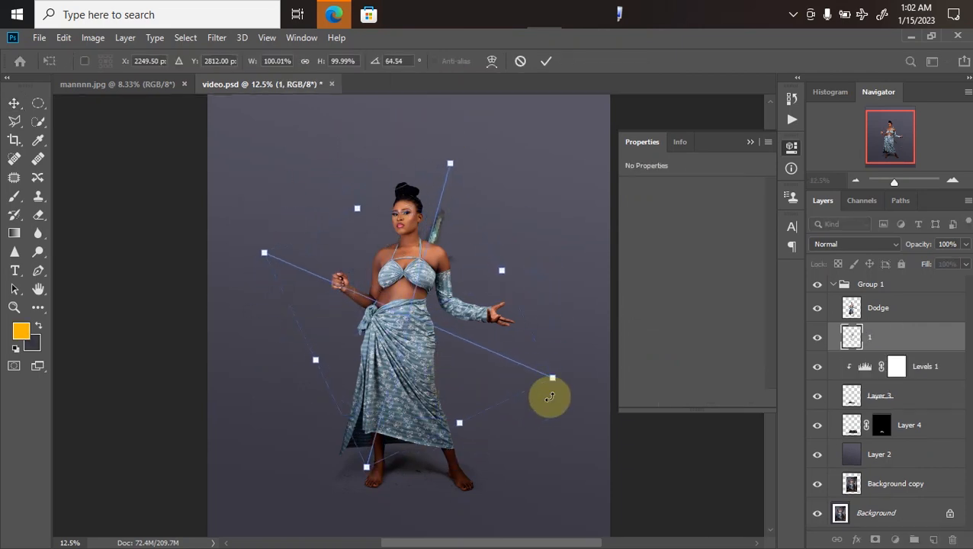
pyautogui.moveTo(549, 397); pyautogui.dragTo(408, 300)
pyautogui.doubleClick(246, 230)
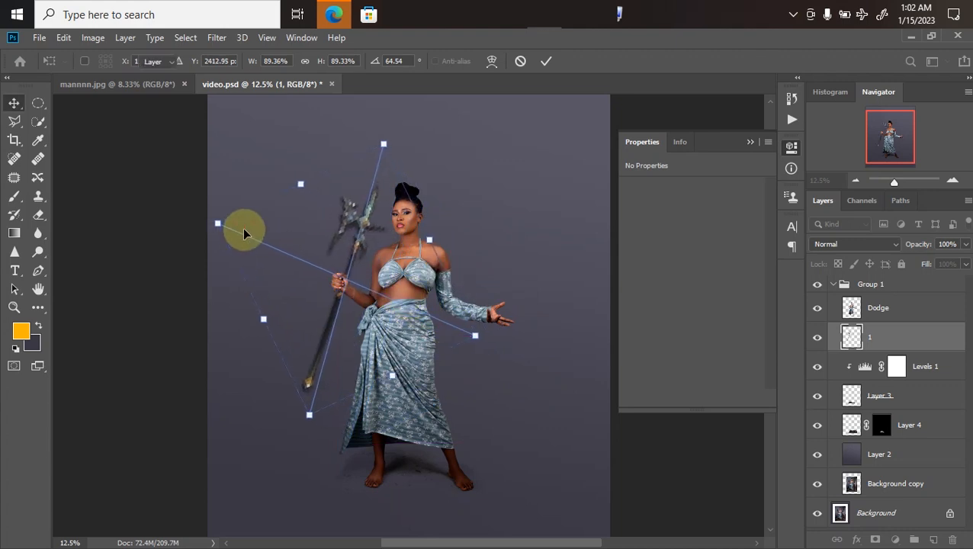
pyautogui.hotkey('shift', 'Left')
pyautogui.hotkey('shift', 'Left')
pyautogui.hotkey('shift', 'Left')
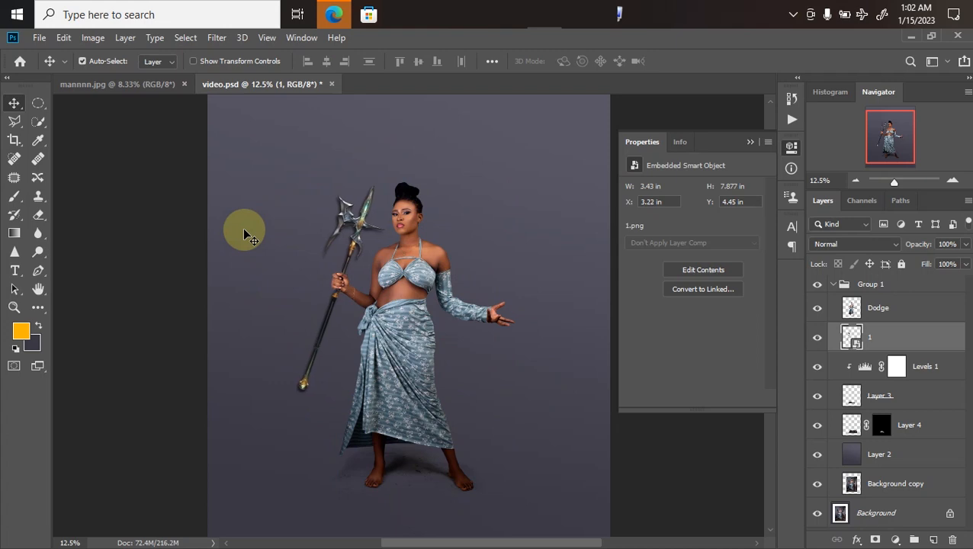
# Transform the spear to about 92.7% scale and 61.4° rotation, keeping its shaft aligned with her fist.
pyautogui.hotkey('ctrl', 't')
pyautogui.moveTo(245, 230); pyautogui.dragTo(202, 227)
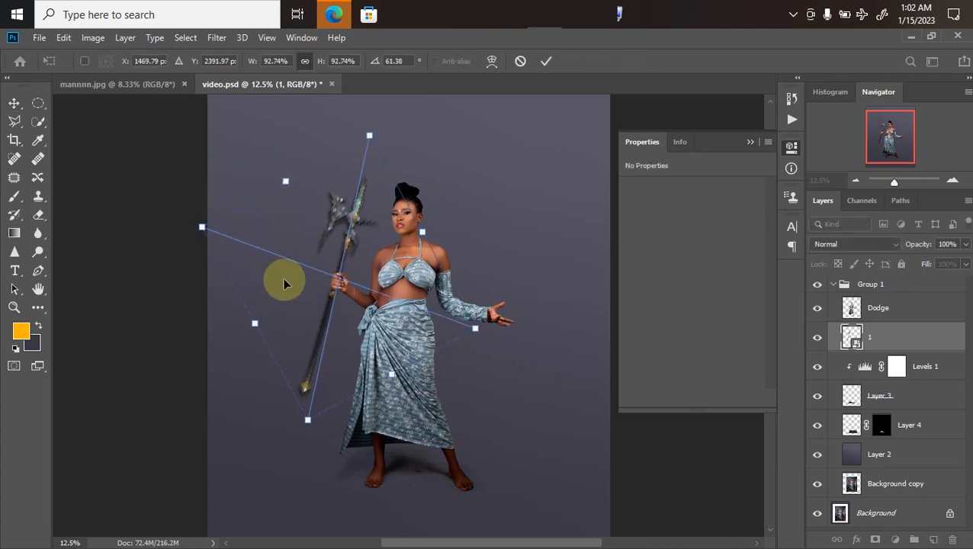
pyautogui.moveTo(288, 292); pyautogui.dragTo(293, 293)
pyautogui.press('Return')
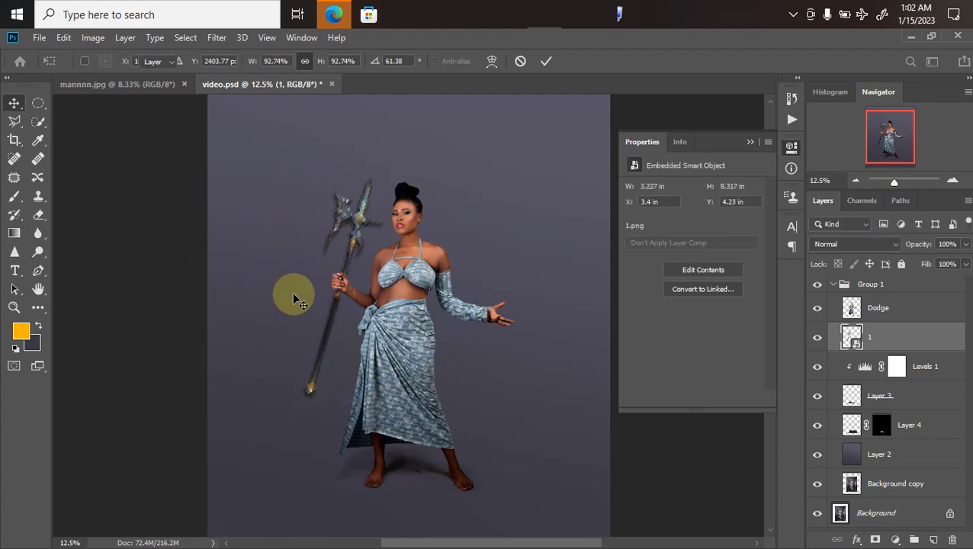
# Enlarge the spear to about 96.6% by extending it past its lower end.
pyautogui.scroll(4, 294, 297)
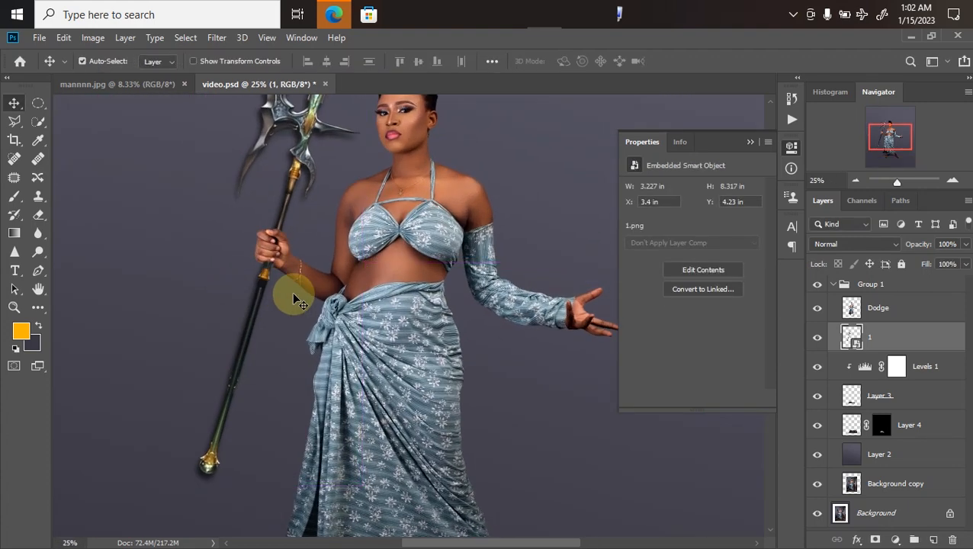
pyautogui.scroll(-3, 294, 298)
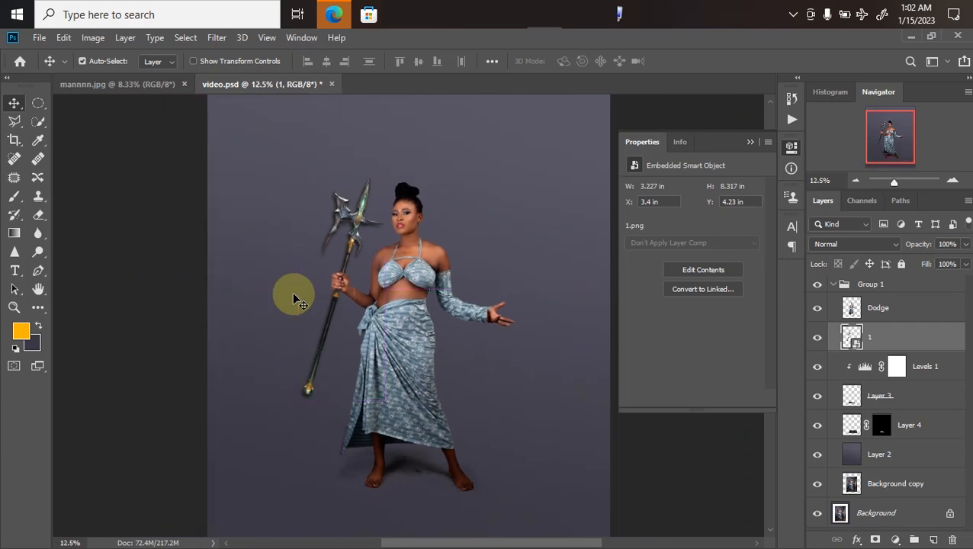
pyautogui.hotkey('ctrl', 't')
pyautogui.moveTo(321, 380); pyautogui.dragTo(313, 437)
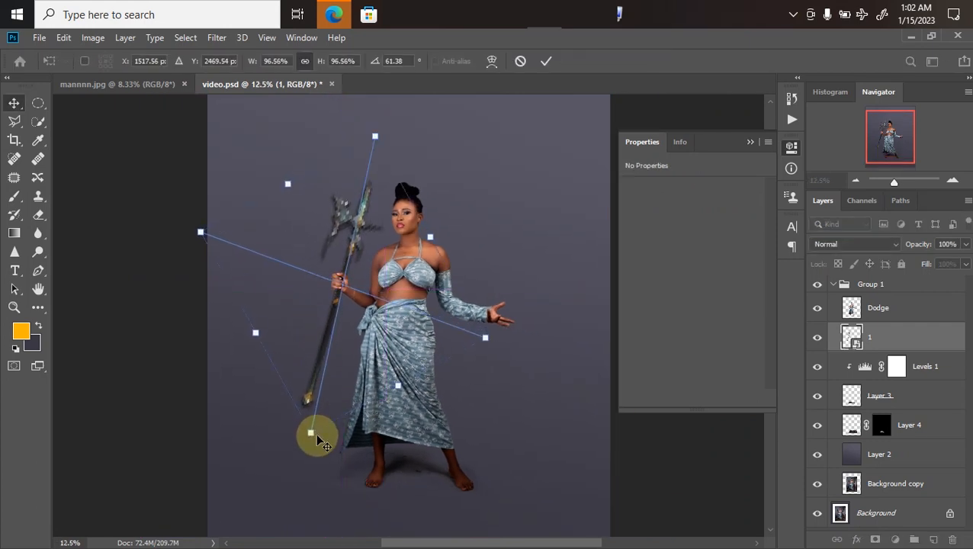
pyautogui.press('Return')
# Nudge the spear up and slightly right to X 3.39 in, Y 3.87 in so the shaft sits in her grip.
pyautogui.scroll(3, 319, 441)
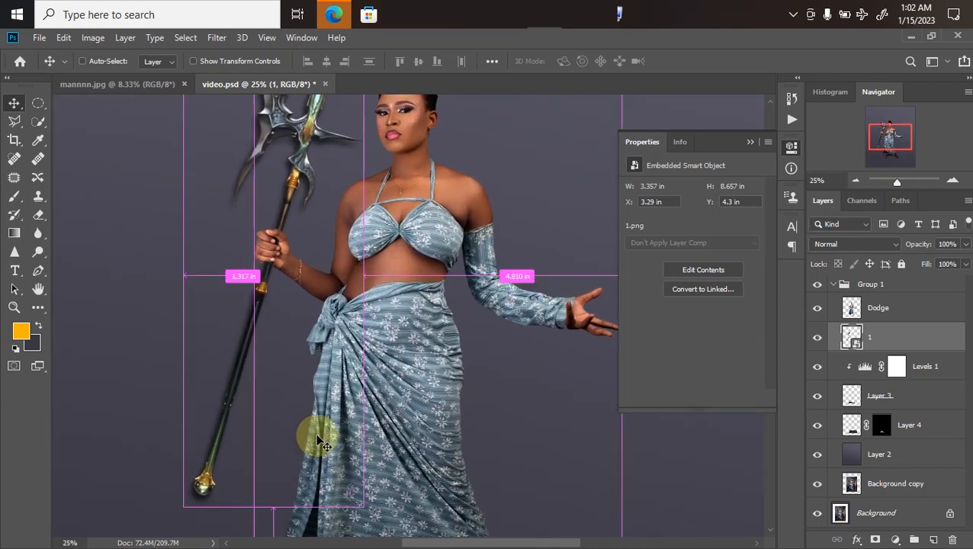
pyautogui.scroll(-3, 412, 296)
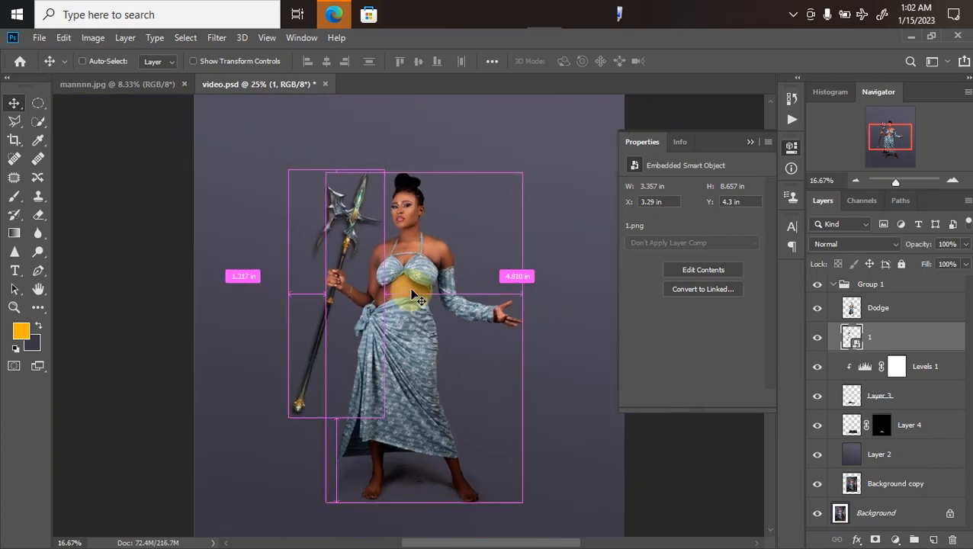
pyautogui.press('Up')
pyautogui.press('Up')
pyautogui.press('Up')
pyautogui.press('Up')
pyautogui.press('Up')
pyautogui.press('Up')
pyautogui.press('Up')
pyautogui.press('Up')
pyautogui.press('Up')
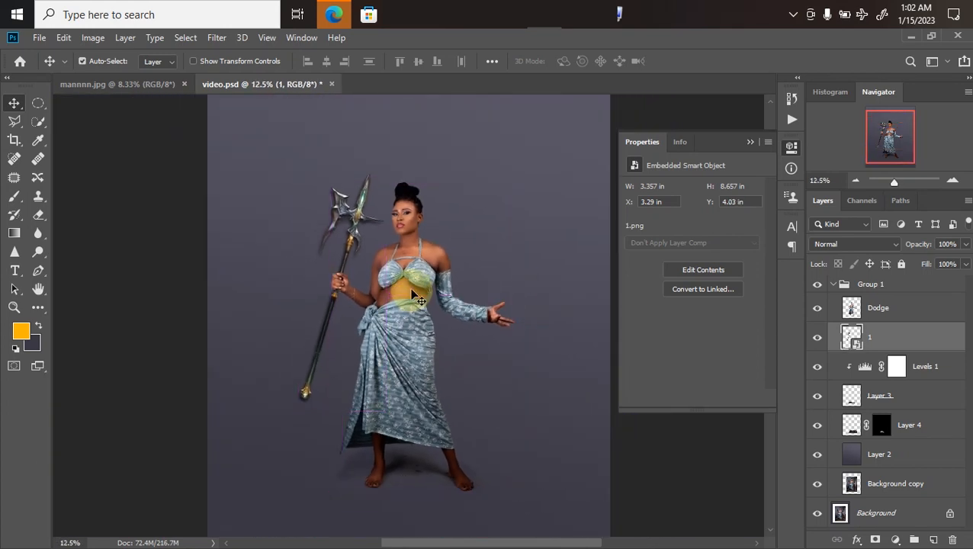
pyautogui.press('Right')
pyautogui.press('Right')
pyautogui.press('Right')
pyautogui.press('Up')
pyautogui.press('Up')
pyautogui.press('Up')
pyautogui.press('Up')
pyautogui.press('Up')
pyautogui.press('Up')
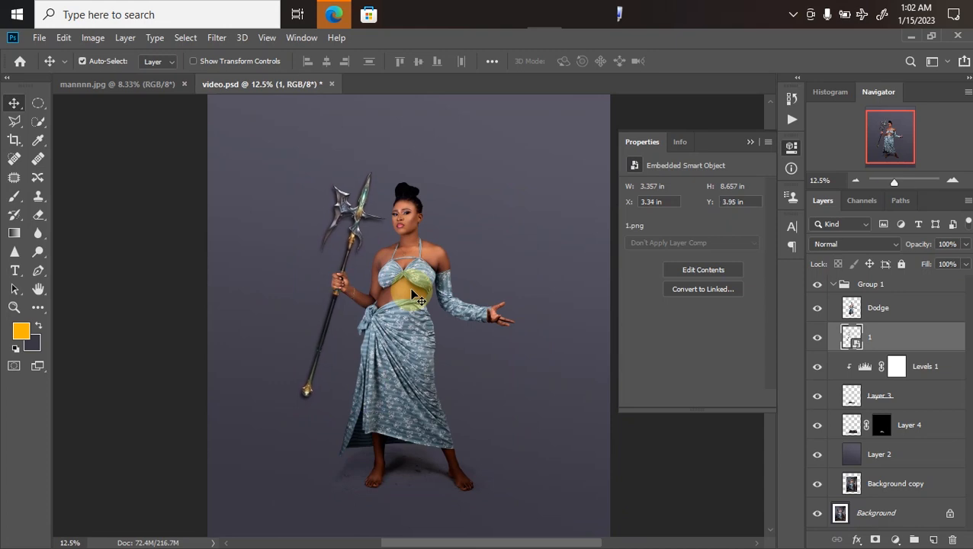
pyautogui.press('Left')
pyautogui.press('Right')
pyautogui.press('Right')
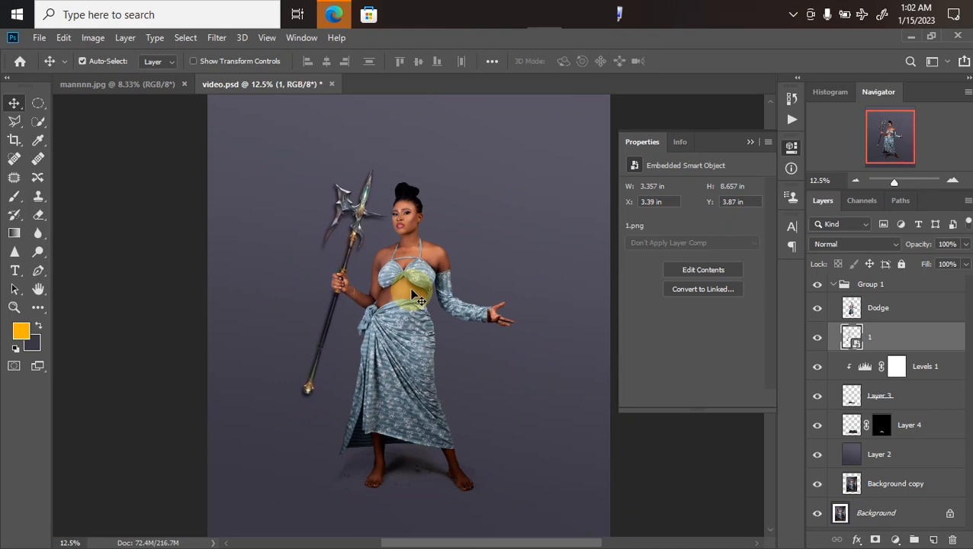
# Add a new layer above the spear and paint orange #ffb200 over the spearhead with a soft 700 px brush.
pyautogui.hotkey('ctrl', '-')
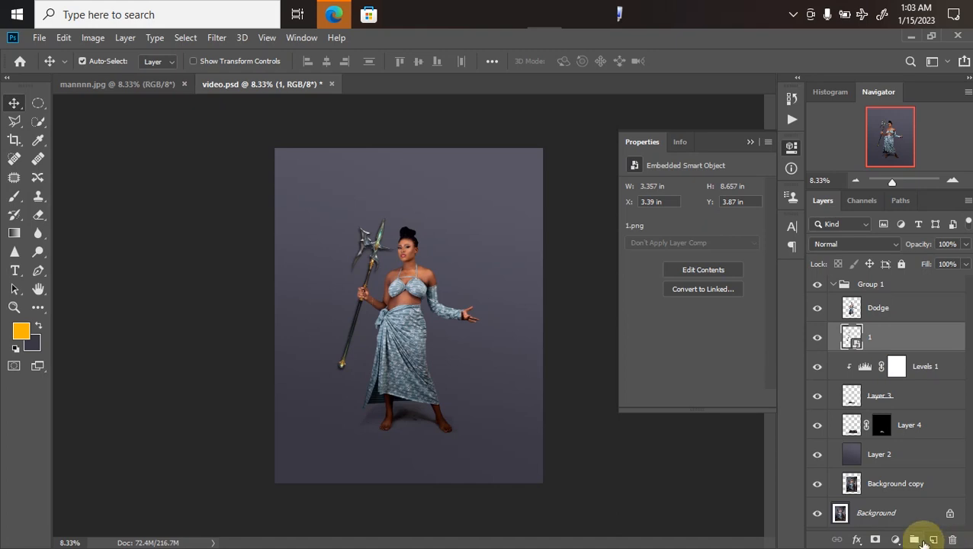
pyautogui.click(934, 540)
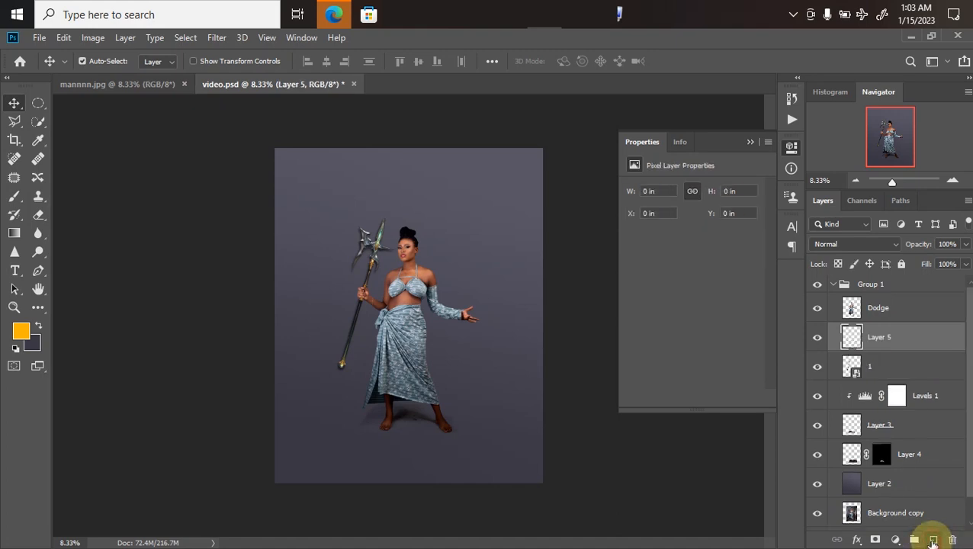
pyautogui.click(18, 334)
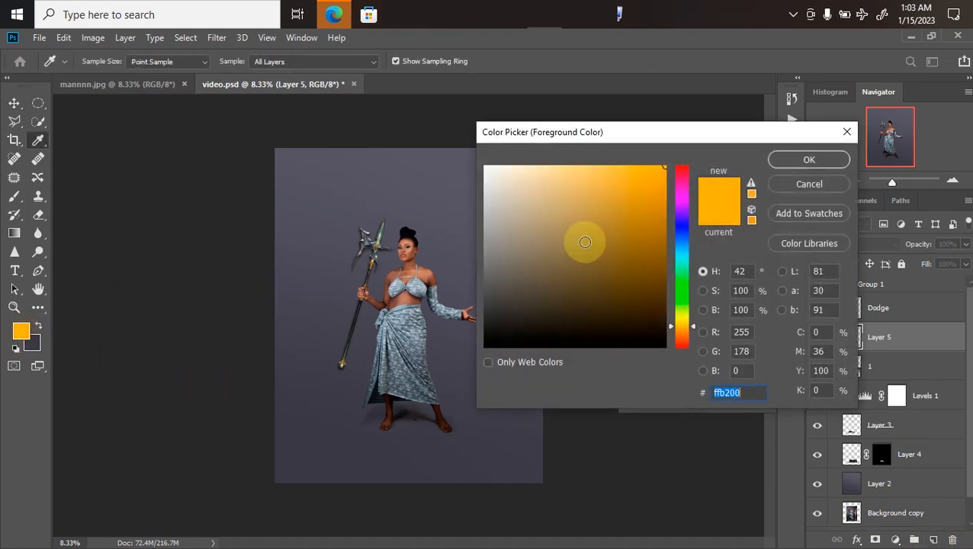
pyautogui.press('Return')
pyautogui.press('v')
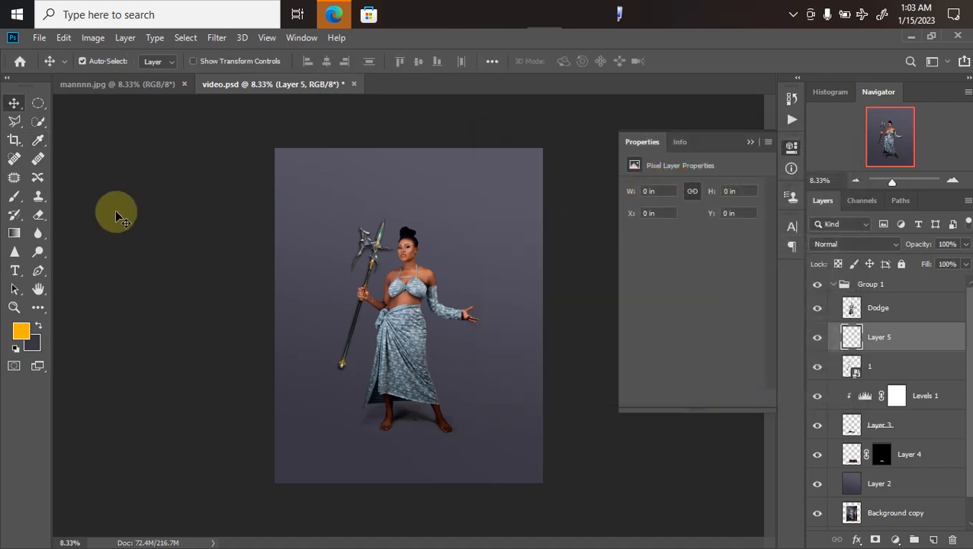
pyautogui.click(13, 196)
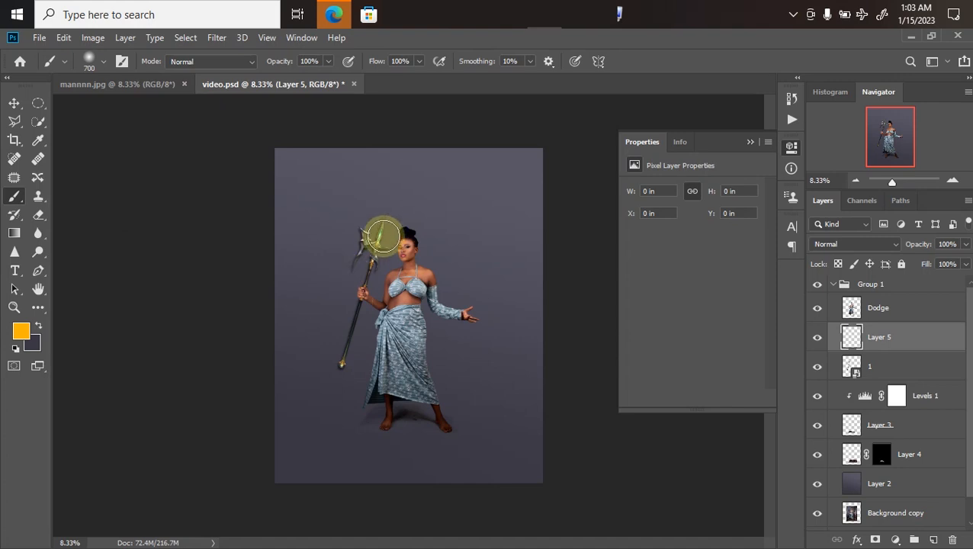
pyautogui.moveTo(371, 241); pyautogui.dragTo(371, 240)
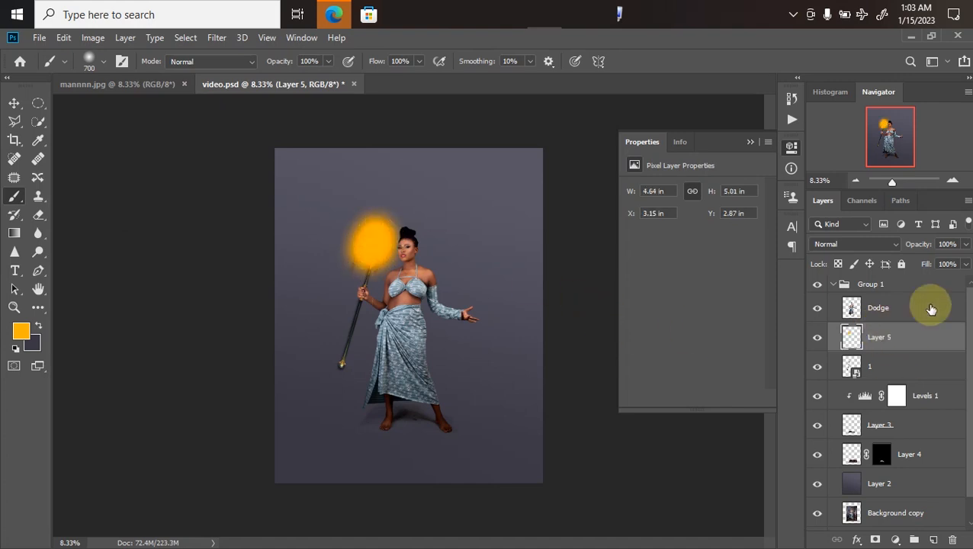
# Clip the orange paint layer to the spear layer and set its blend mode to Overlay.
pyautogui.rightClick(885, 340)
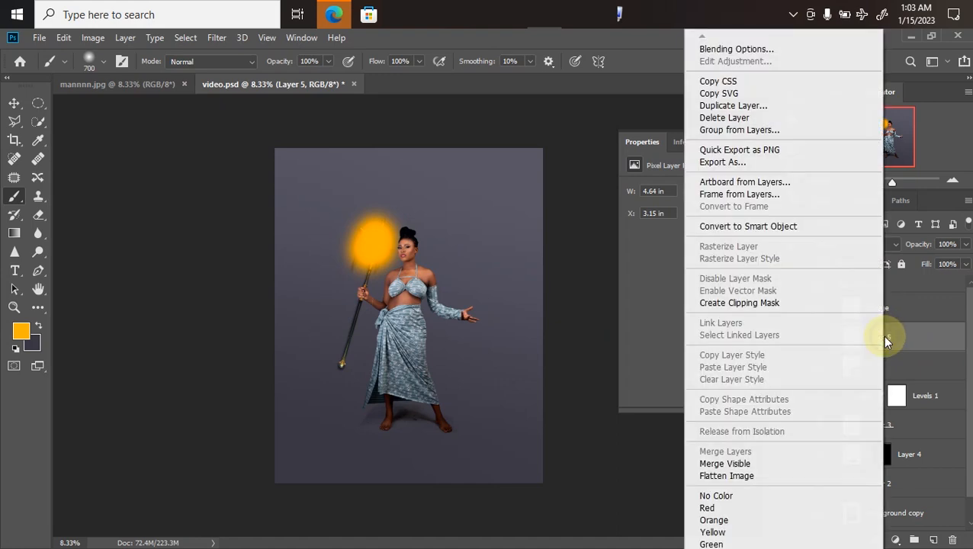
pyautogui.click(714, 305)
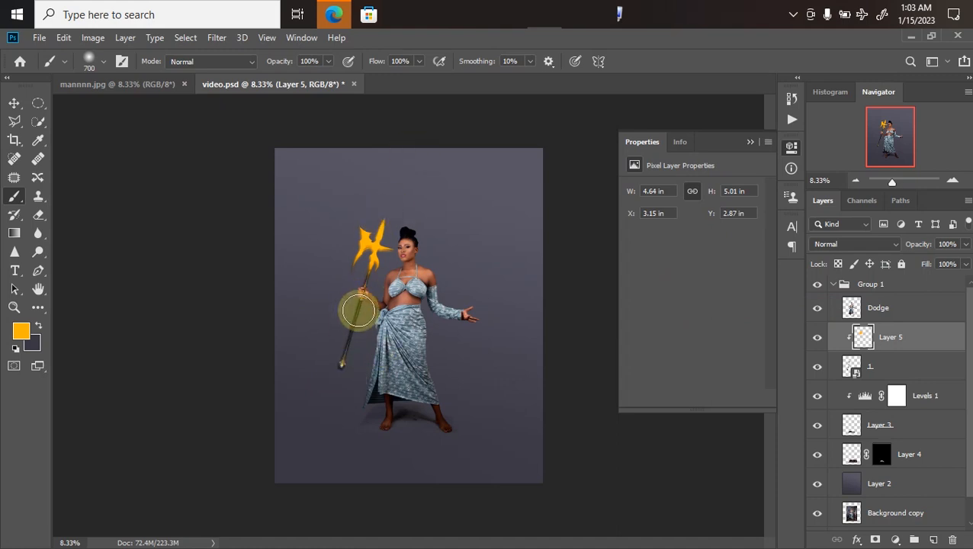
pyautogui.click(835, 244)
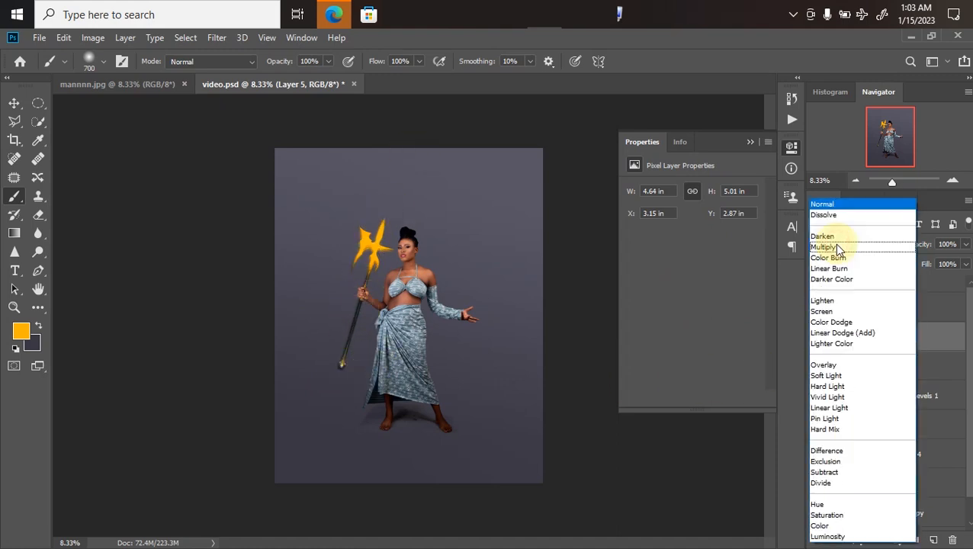
pyautogui.click(828, 367)
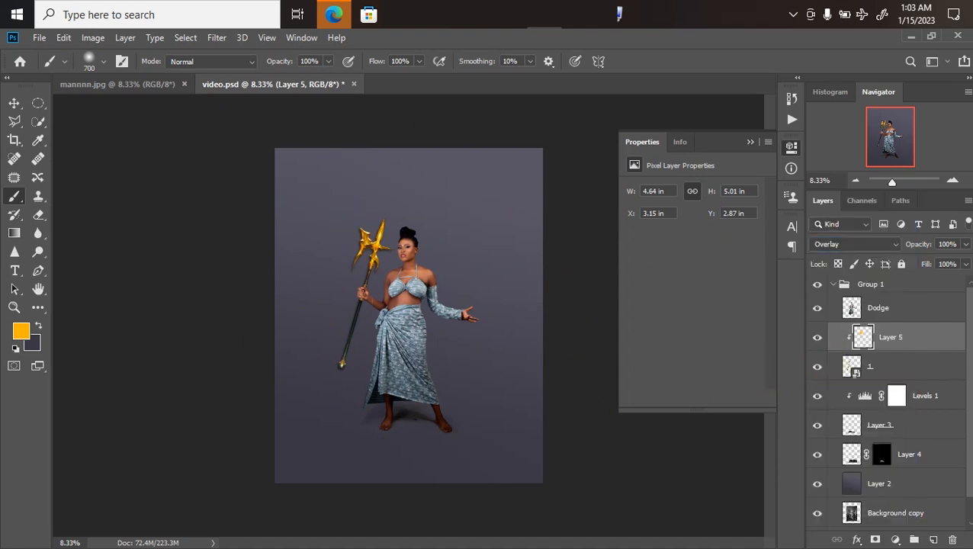
# Reduce the opacity of the clipped orange paint layer over the spear to 66%.
pyautogui.click(967, 244)
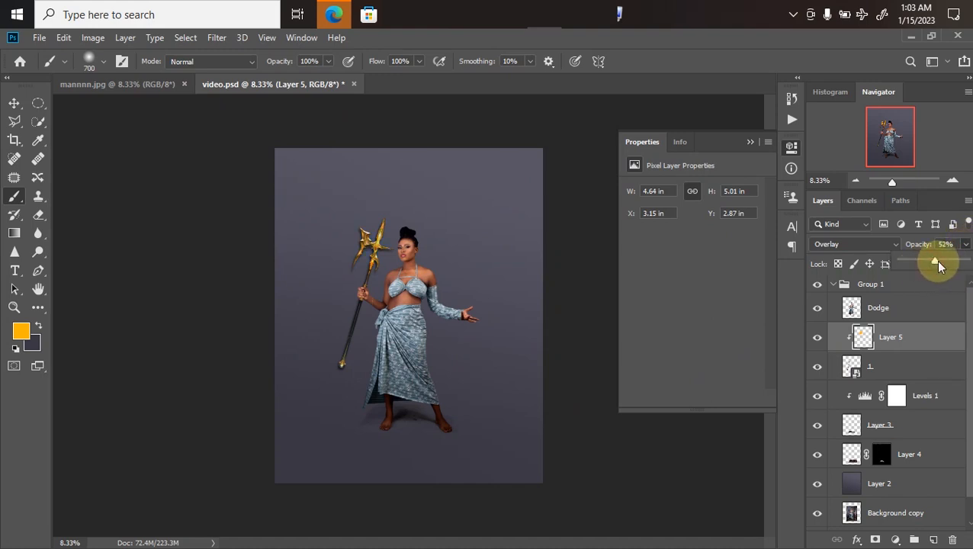
pyautogui.hotkey('ctrl', '+')
pyautogui.hotkey('ctrl', '+')
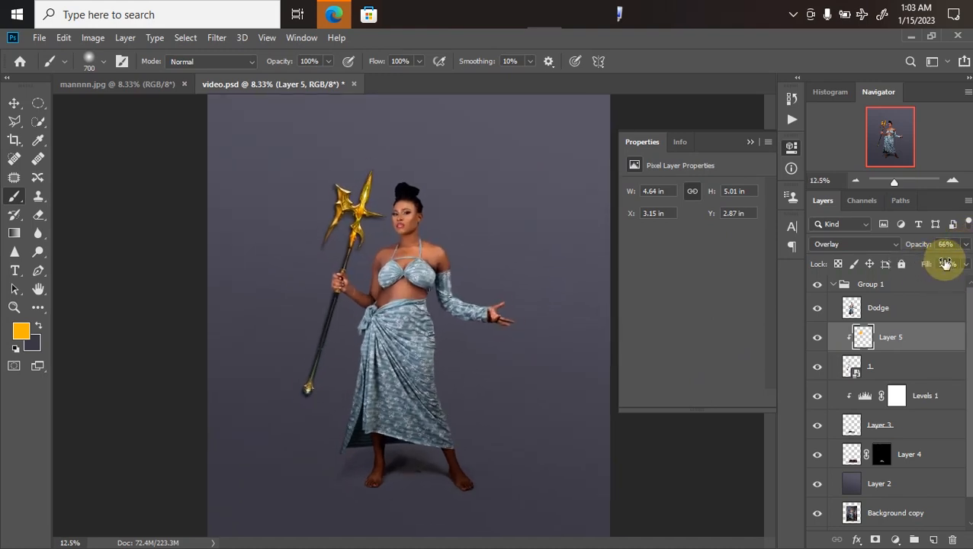
pyautogui.hotkey('ctrl', '-')
pyautogui.hotkey('ctrl', '-')
pyautogui.hotkey('ctrl', '-')
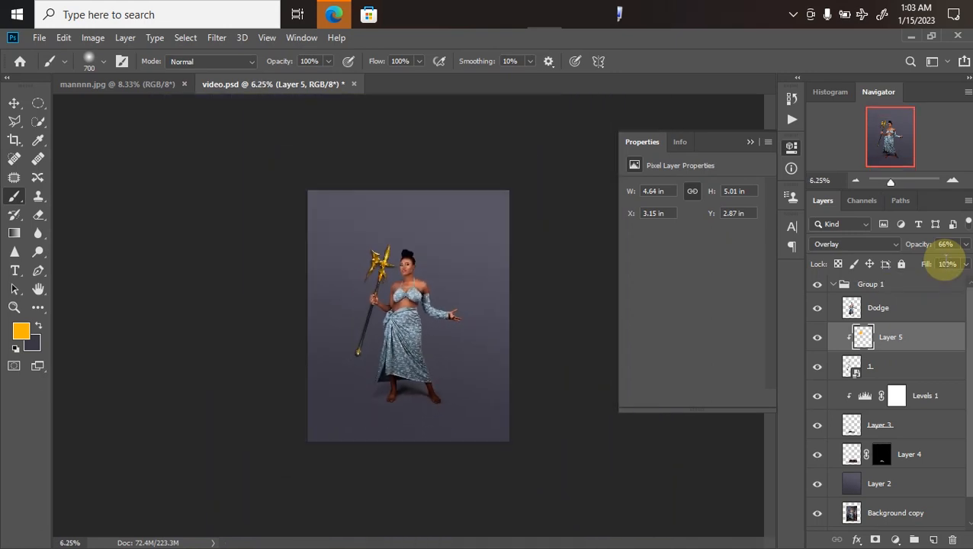
# Place the forest image 006 from the reflex extremo folder into the composite, directly above the Levels 1 layer.
pyautogui.click(929, 399)
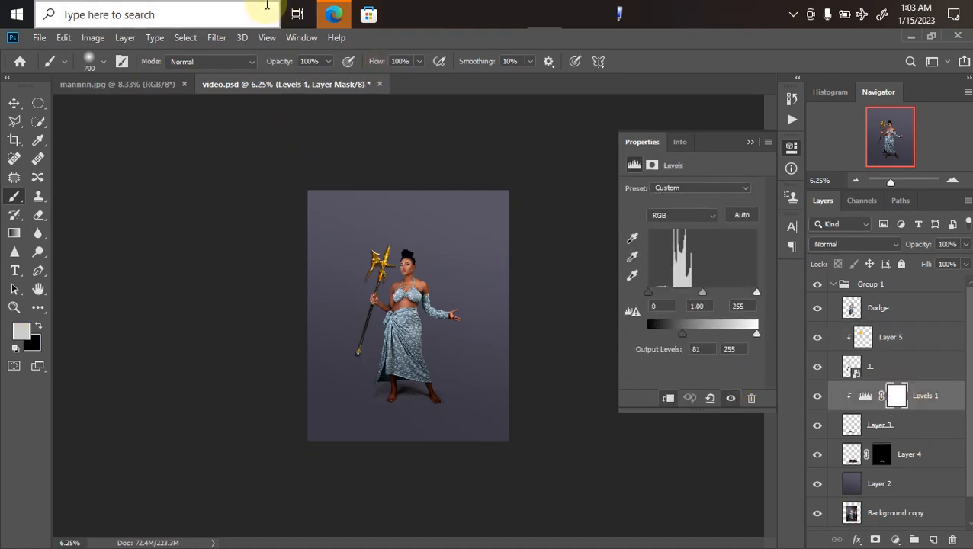
pyautogui.moveTo(334, 14)
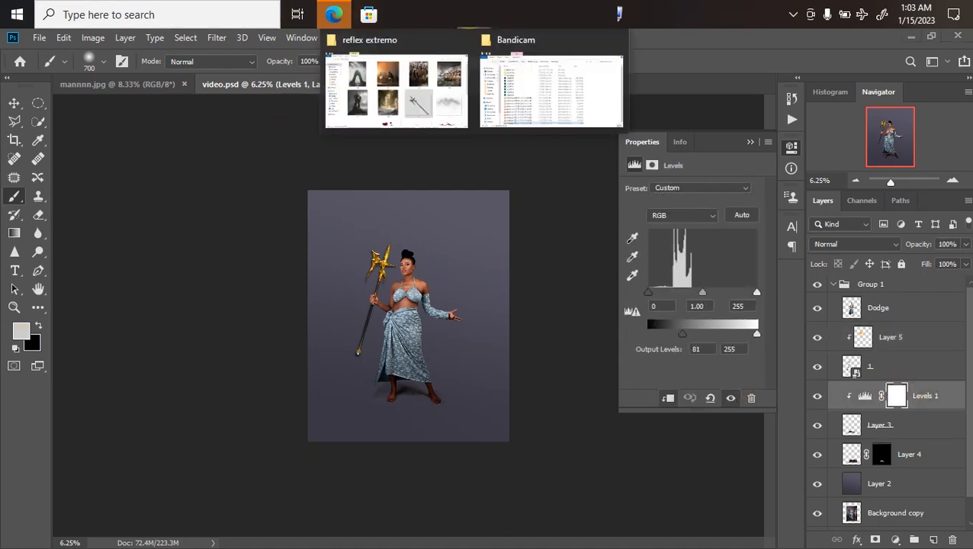
pyautogui.click(412, 67)
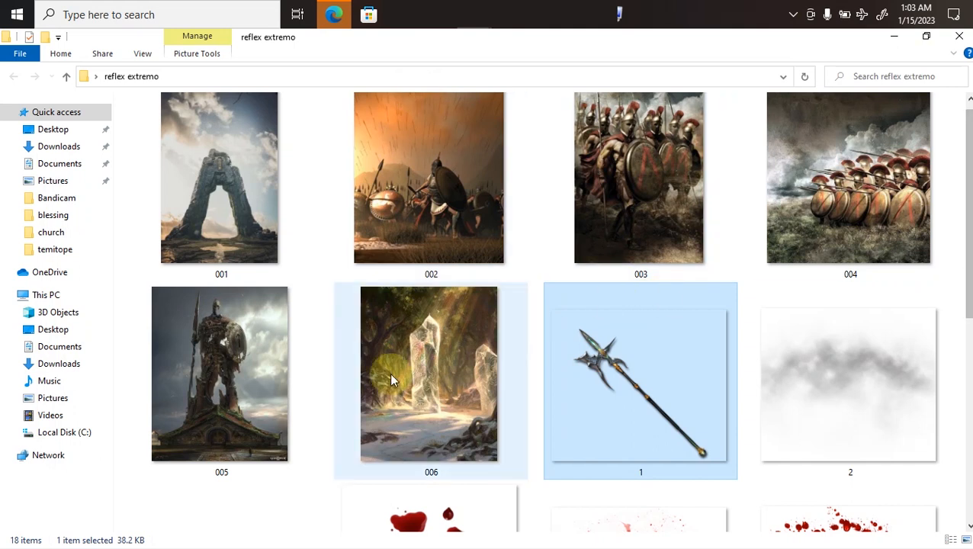
pyautogui.moveTo(517, 379); pyautogui.dragTo(460, 405)
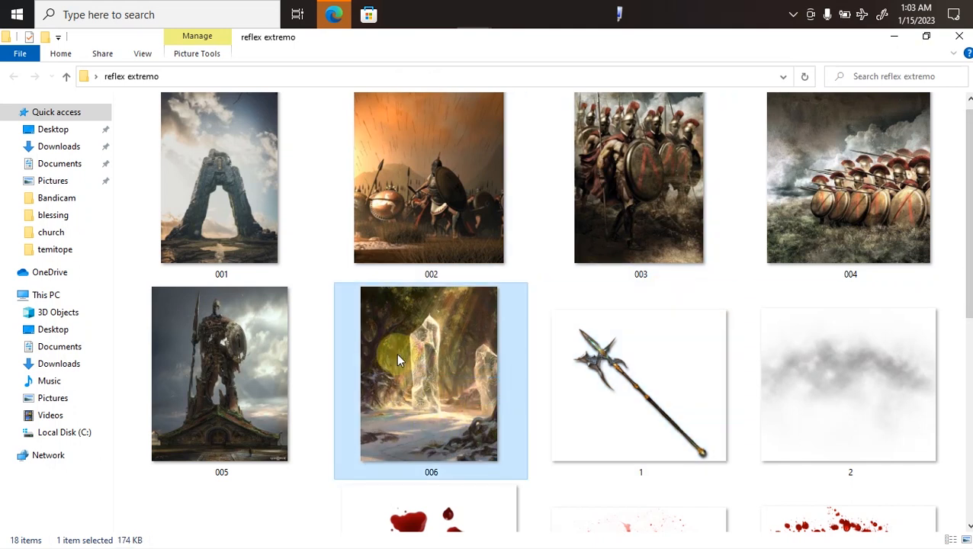
pyautogui.moveTo(396, 354); pyautogui.dragTo(530, 315)
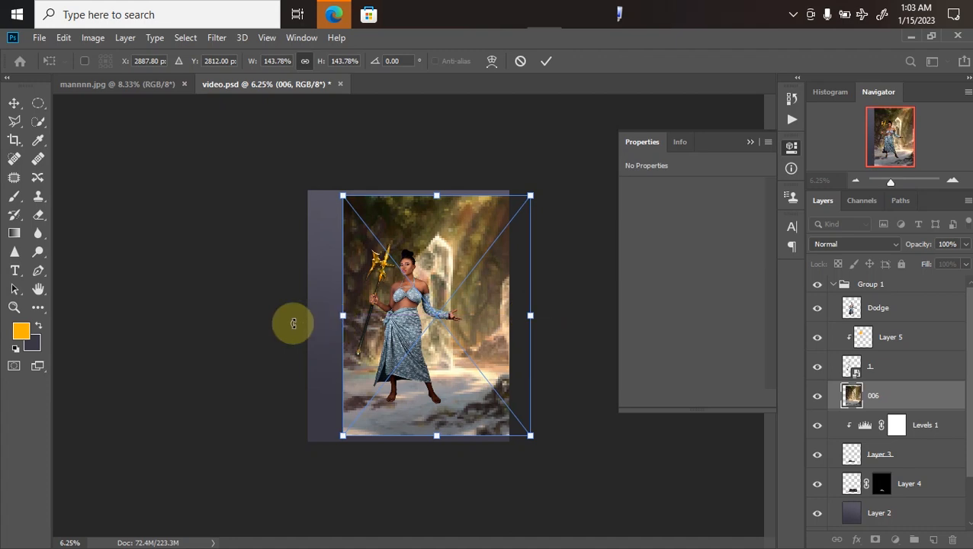
# Scale the 006 image to about 160.31% and position it at X -0.58 in, Y -1.24 in so it covers the whole canvas.
pyautogui.moveTo(347, 315); pyautogui.dragTo(310, 306)
pyautogui.moveTo(502, 313); pyautogui.dragTo(513, 313)
pyautogui.moveTo(458, 325); pyautogui.dragTo(416, 331)
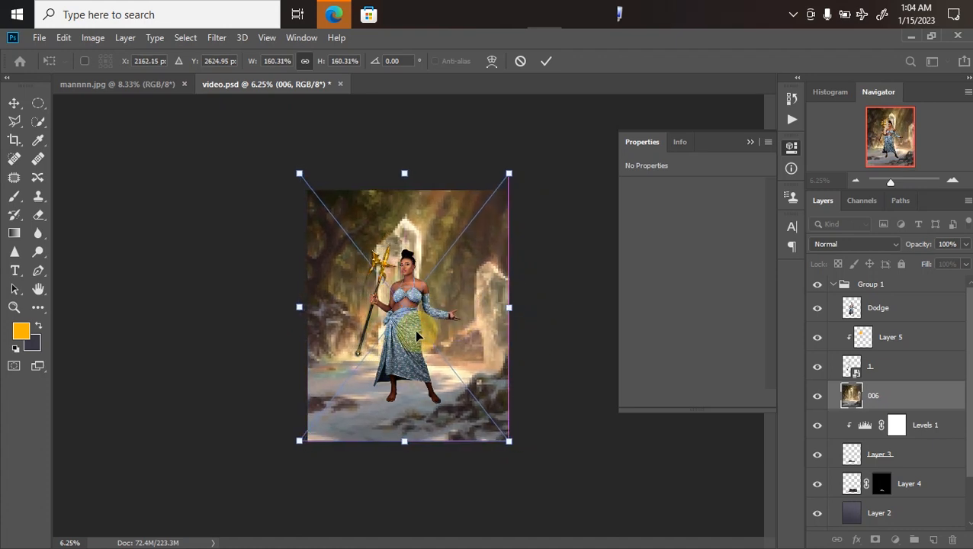
pyautogui.press('b')
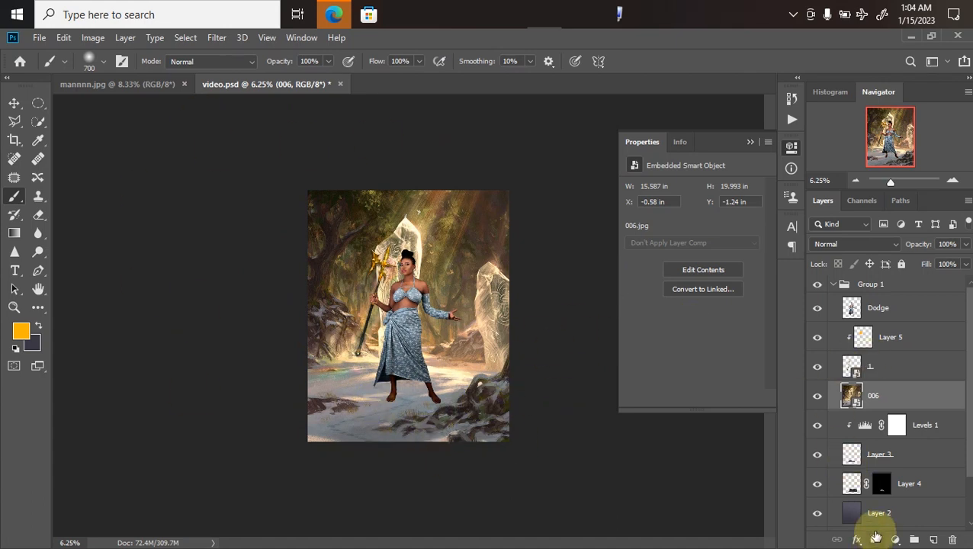
# Add a layer mask to the 006 layer and change the foreground color to white.
pyautogui.click(877, 540)
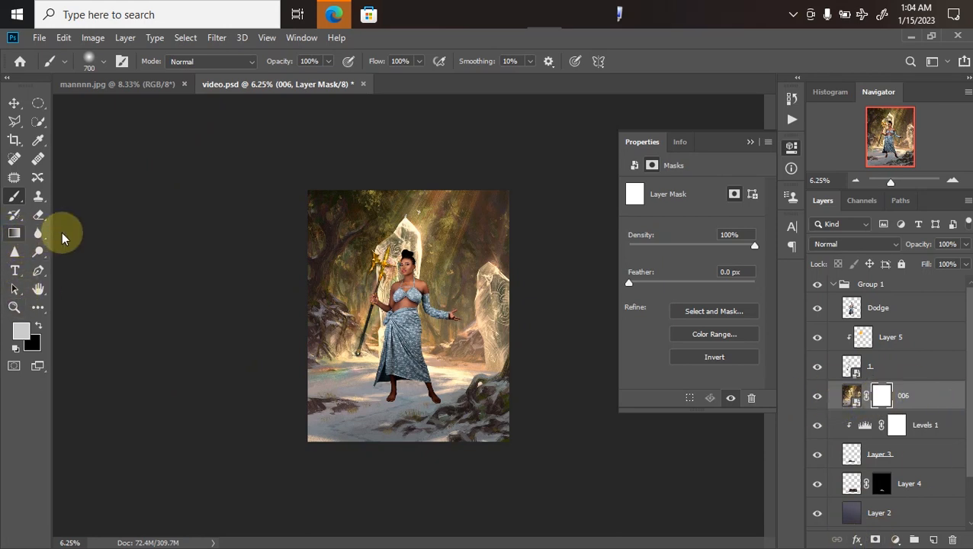
pyautogui.click(23, 334)
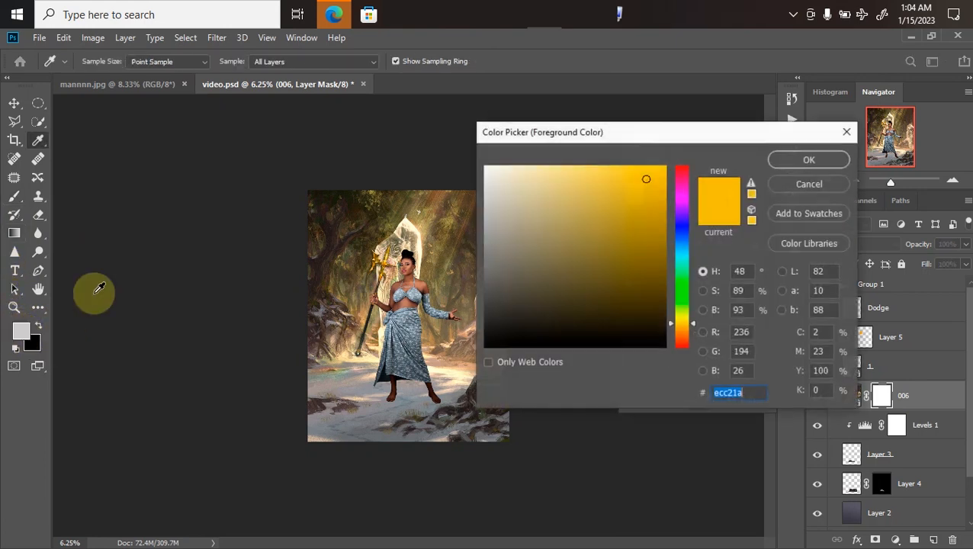
pyautogui.moveTo(511, 178); pyautogui.dragTo(402, 113)
pyautogui.press('Return')
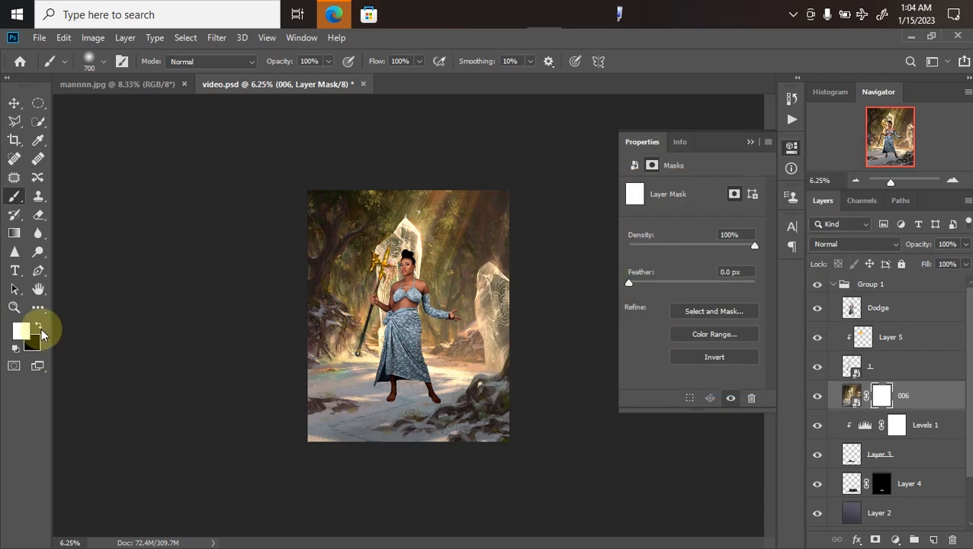
# Fade out the upper part of the 006 image on its mask with downward black-to-transparent linear gradients, keeping the ground.
pyautogui.click(14, 235)
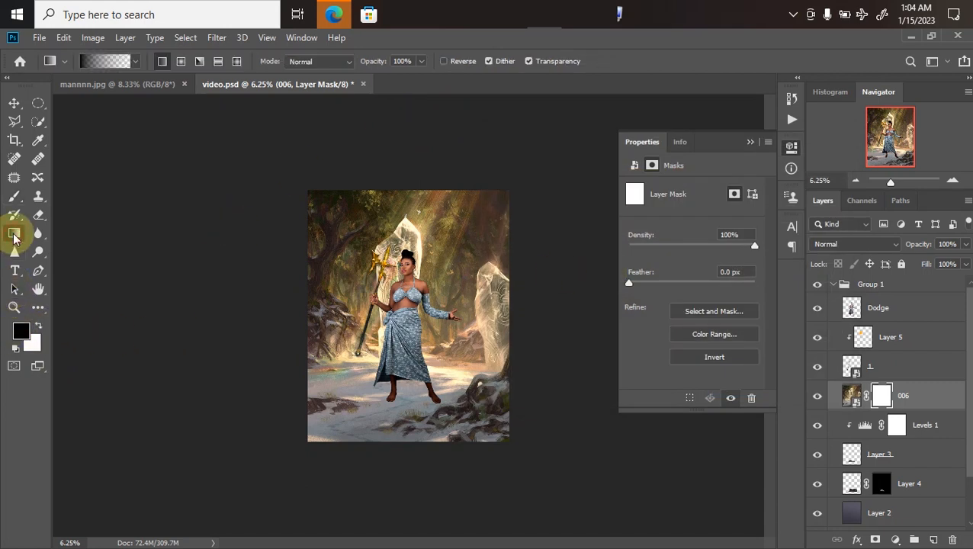
pyautogui.click(135, 62)
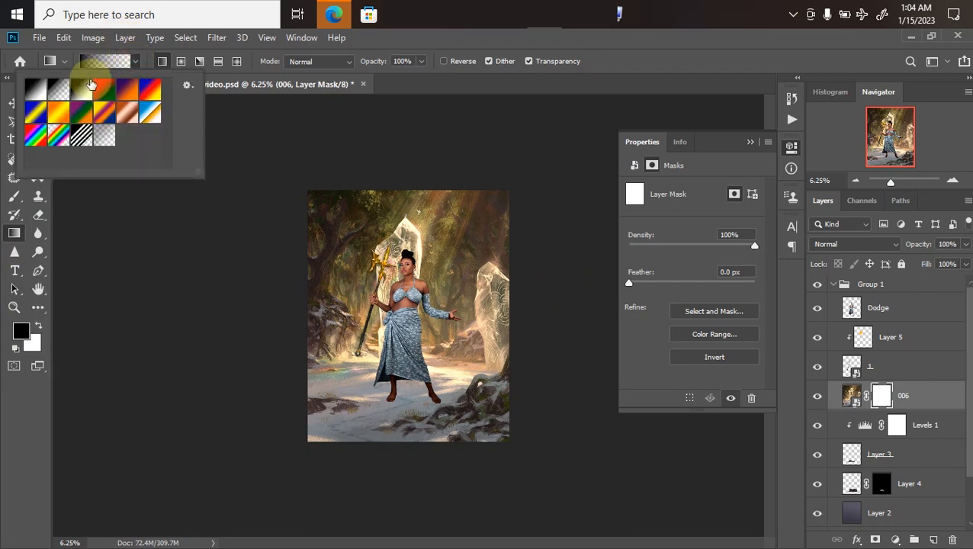
pyautogui.click(60, 93)
pyautogui.click(390, 262)
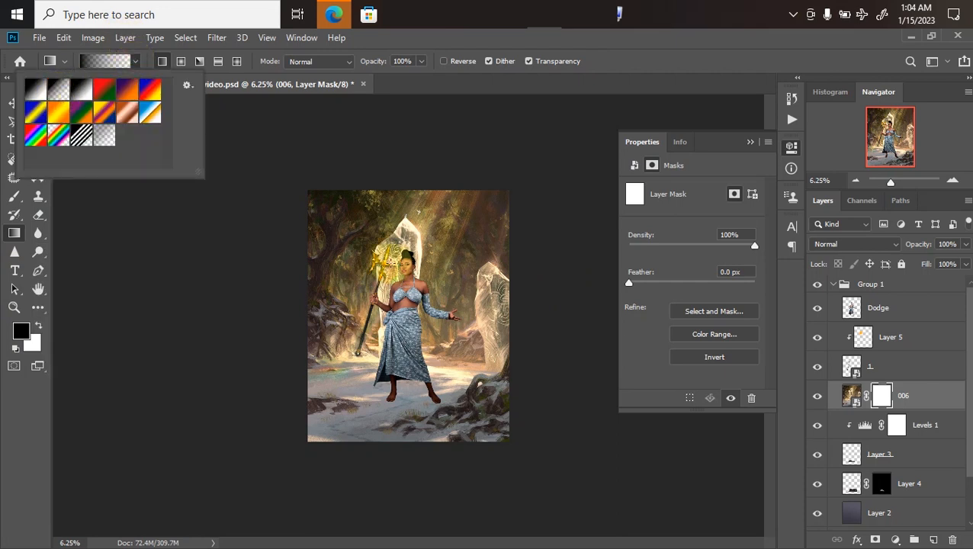
pyautogui.click(889, 395)
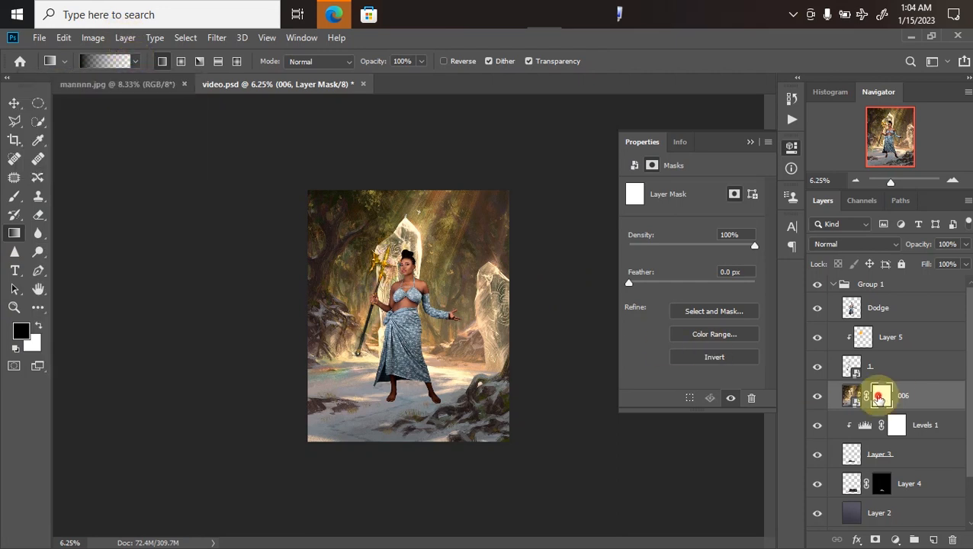
pyautogui.moveTo(409, 110); pyautogui.dragTo(404, 393)
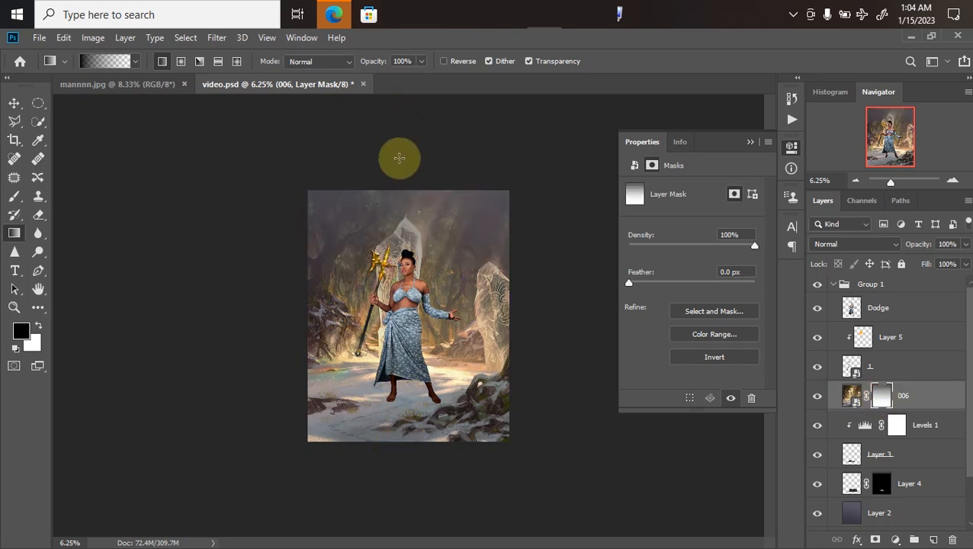
pyautogui.moveTo(406, 159); pyautogui.dragTo(416, 418)
pyautogui.moveTo(421, 135); pyautogui.dragTo(416, 410)
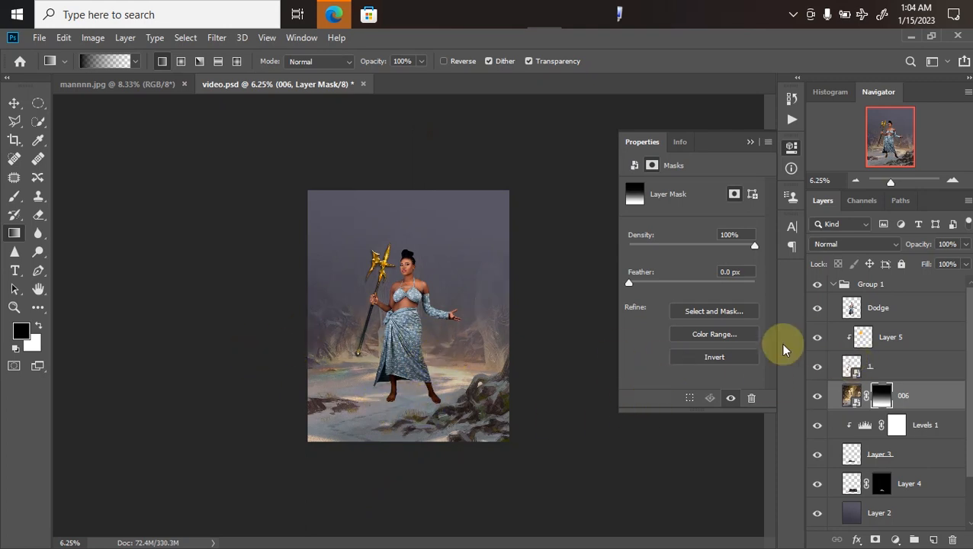
# Set the 006 layer's blend mode to Soft Light and check how the ground blends with the backdrop.
pyautogui.click(838, 246)
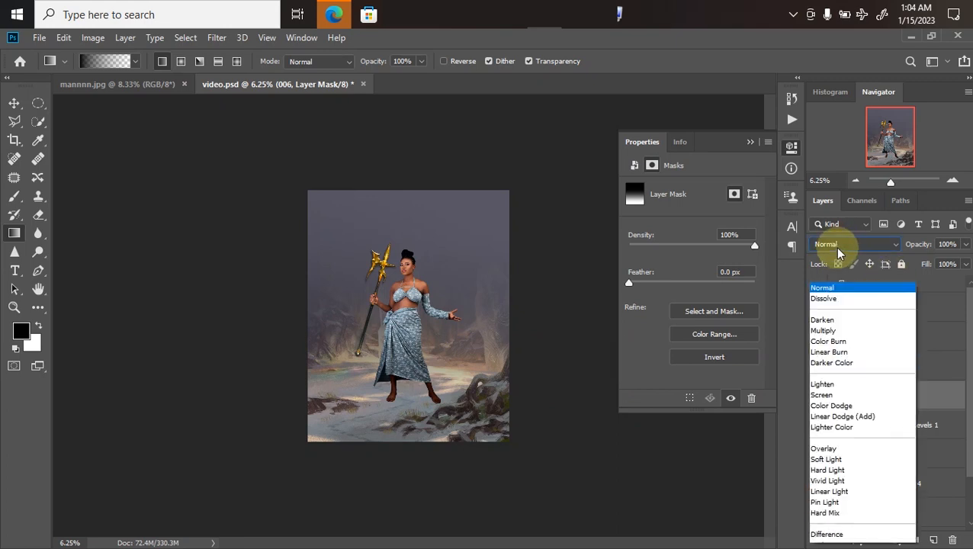
pyautogui.click(830, 377)
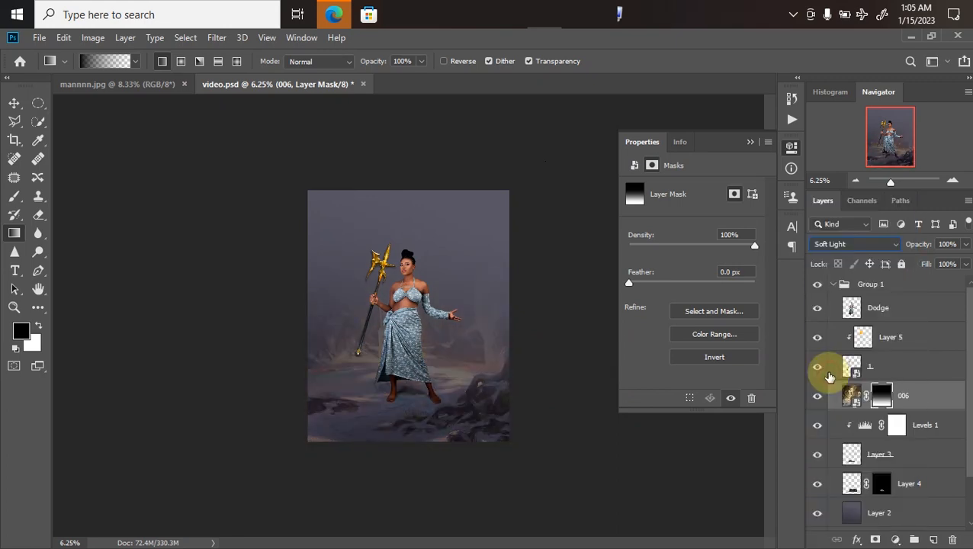
pyautogui.hotkey('ctrl', '+')
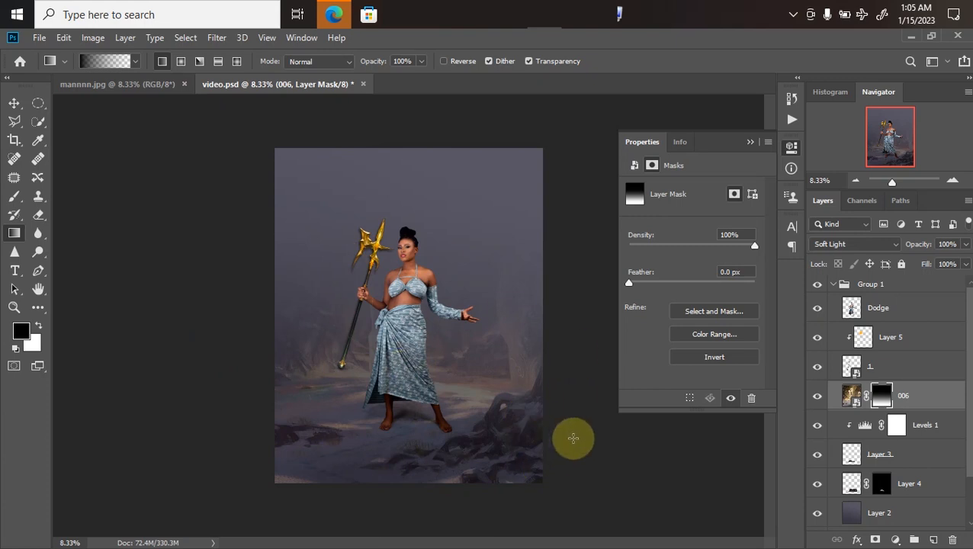
pyautogui.hotkey('ctrl', '+')
pyautogui.hotkey('ctrl', '+')
pyautogui.hotkey('ctrl', '-')
pyautogui.hotkey('ctrl', '-')
pyautogui.hotkey('ctrl', '-')
pyautogui.hotkey('ctrl', '+')
pyautogui.hotkey('ctrl', '-')
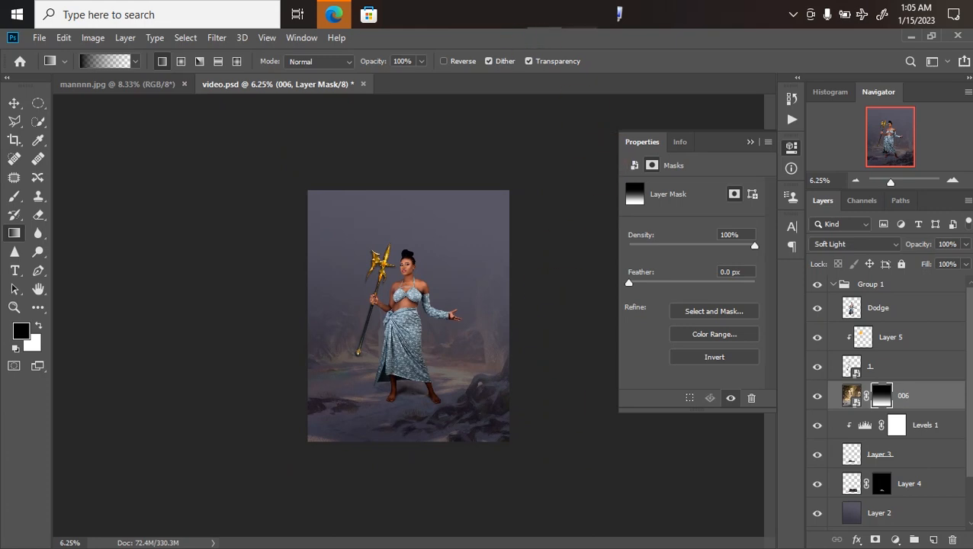
# Place the battlefield image 002 from the reflex extremo folder above the 006 layer.
pyautogui.moveTo(476, 15)
pyautogui.click(410, 90)
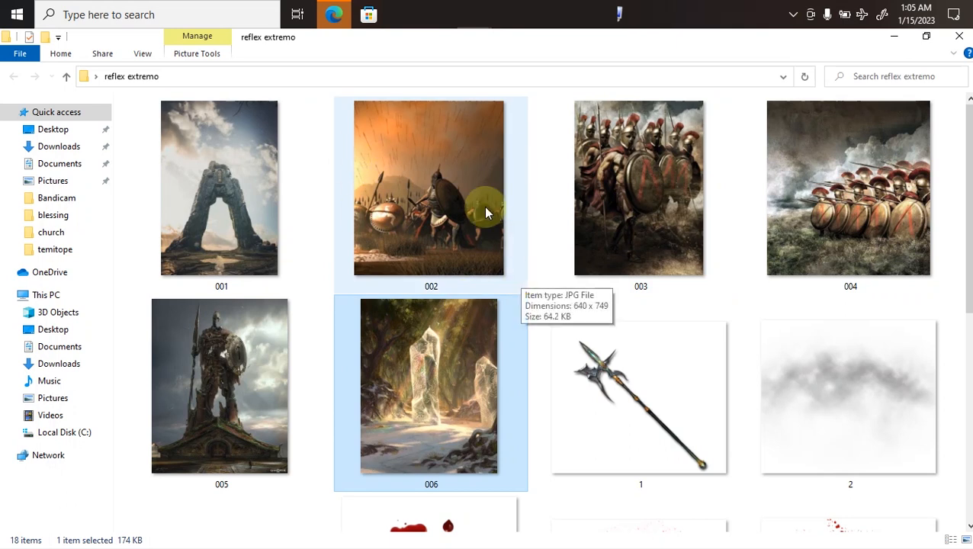
pyautogui.moveTo(407, 203); pyautogui.dragTo(393, 342)
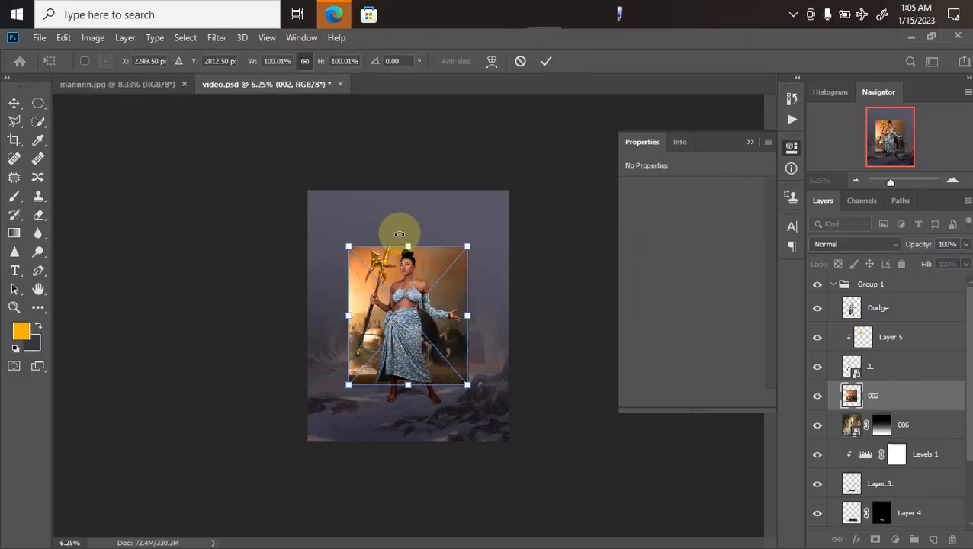
# Enlarge the 002 image to about 170.15% and position it at X -0.06 in, Y -3.47 in, spanning the canvas width behind the woman.
pyautogui.moveTo(408, 248); pyautogui.dragTo(450, 148)
pyautogui.moveTo(410, 288)
pyautogui.mouseDown()
pyautogui.moveTo(410, 315)
pyautogui.moveTo(412, 276)
pyautogui.mouseUp()
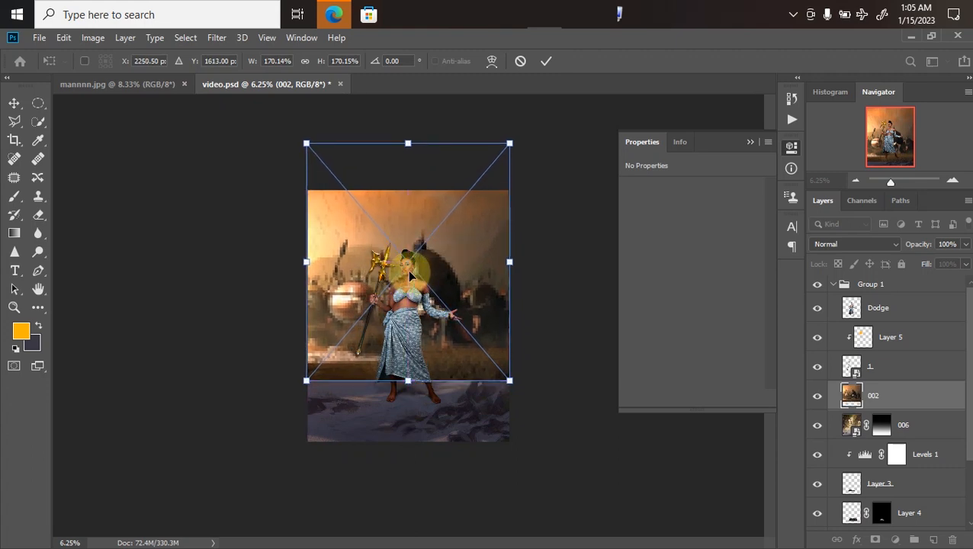
pyautogui.press('Return')
# Add a layer mask to the 002 layer and fade its lower edge into the ground with upward black-to-transparent linear gradients.
pyautogui.press('g')
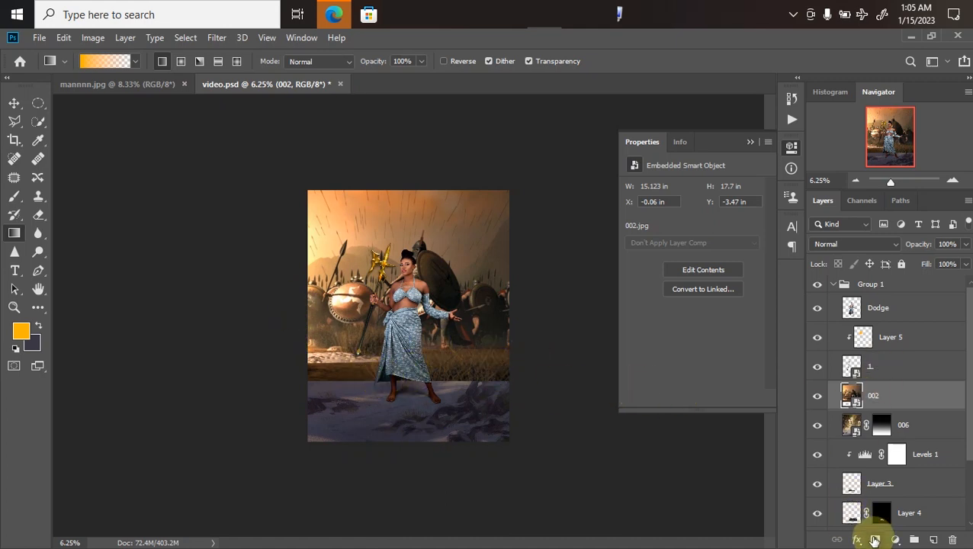
pyautogui.click(875, 540)
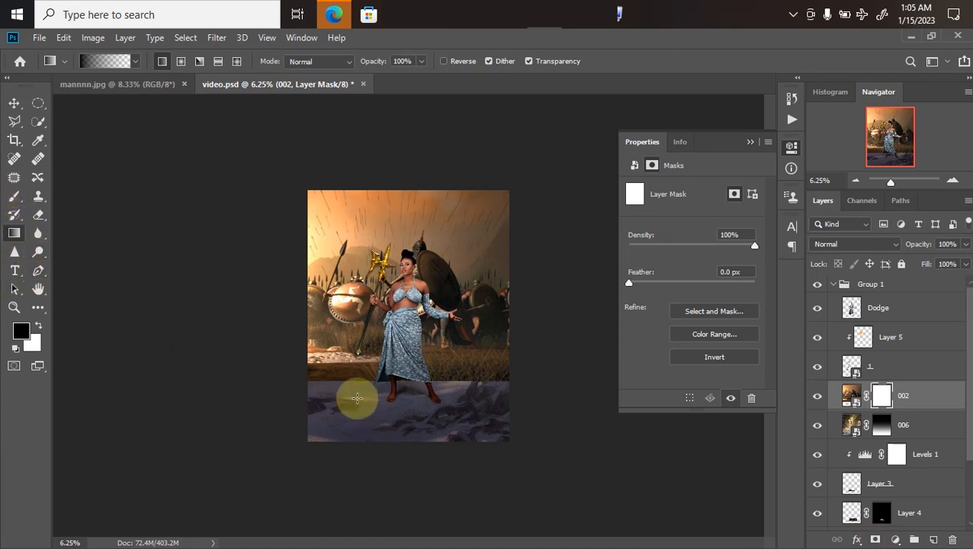
pyautogui.moveTo(388, 451); pyautogui.dragTo(389, 296)
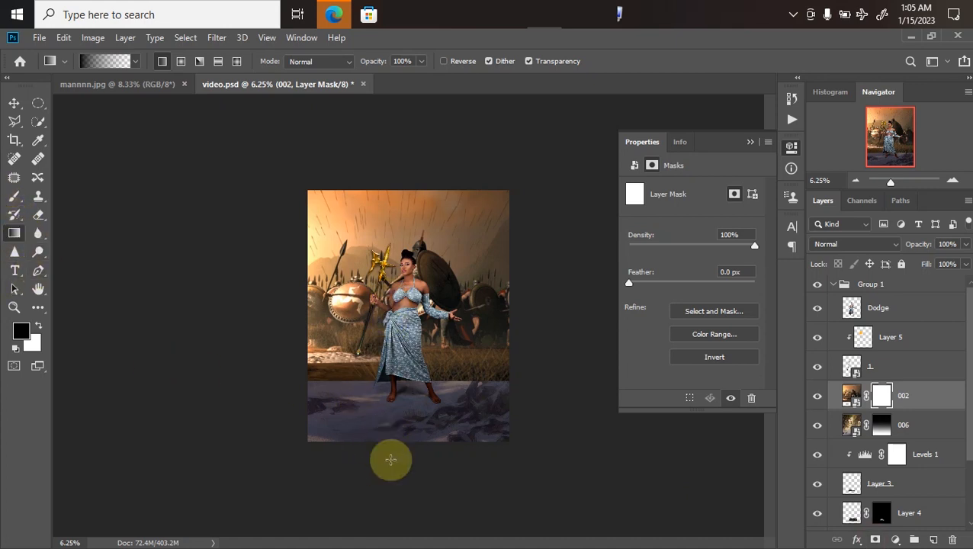
pyautogui.moveTo(406, 473); pyautogui.dragTo(403, 327)
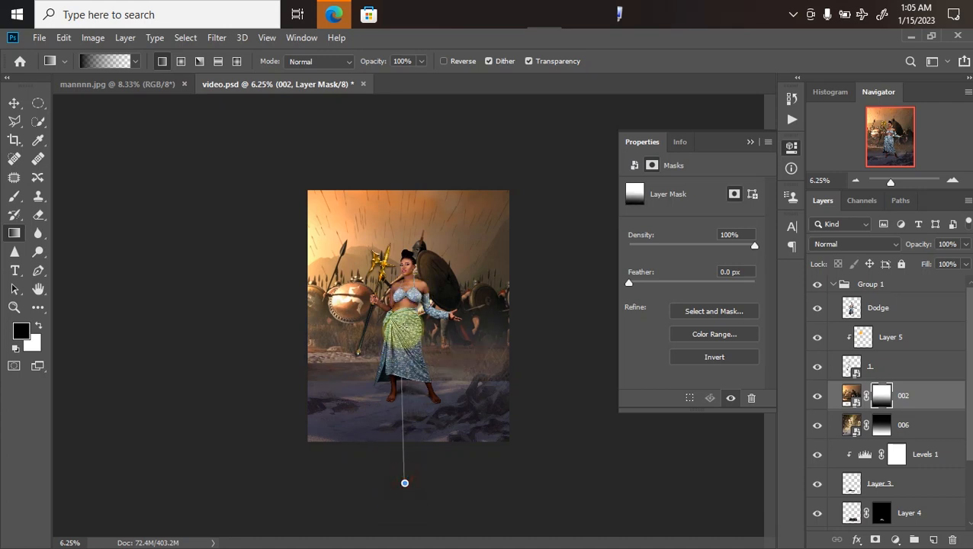
pyautogui.moveTo(406, 450); pyautogui.dragTo(406, 326)
pyautogui.moveTo(407, 421); pyautogui.dragTo(407, 370)
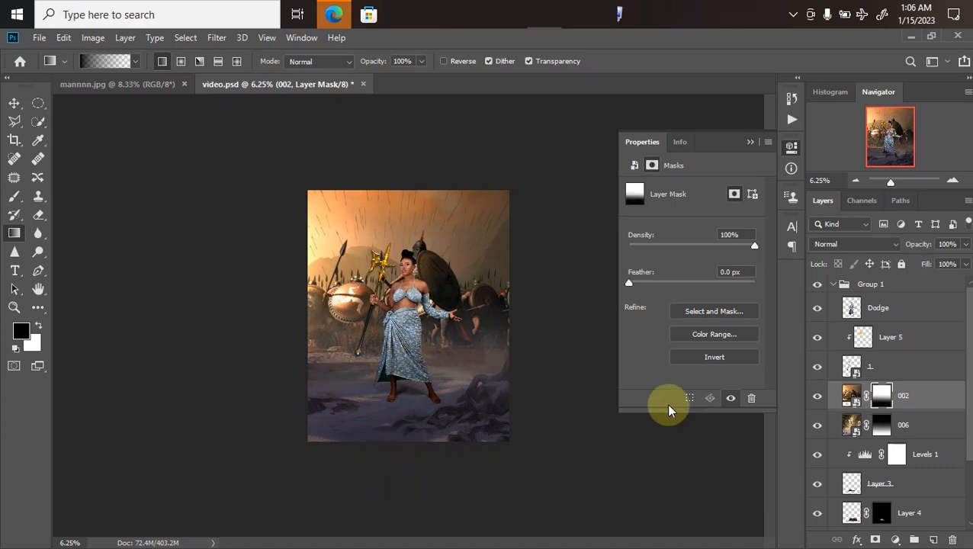
# Set the 002 layer's blend mode to Soft Light and check the blended battlefield behind the woman.
pyautogui.click(849, 245)
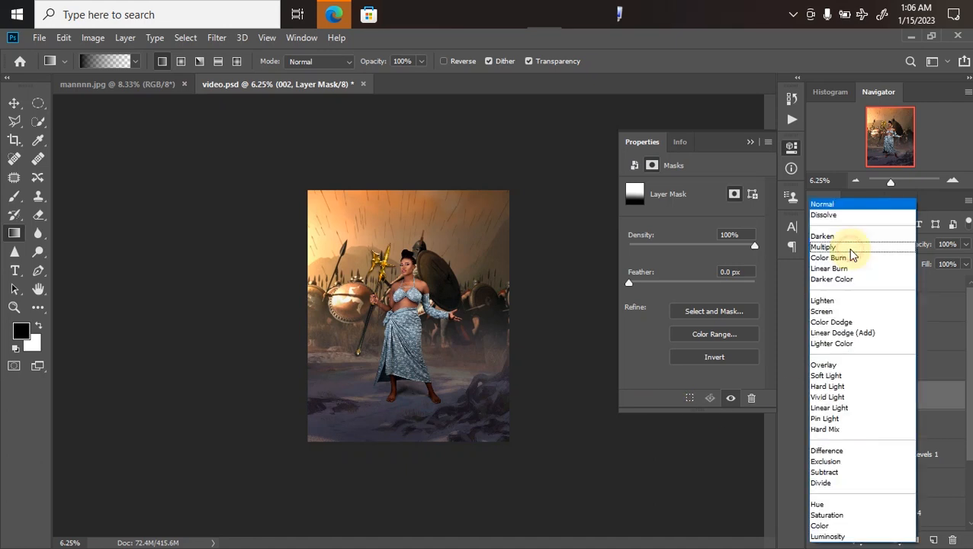
pyautogui.click(830, 376)
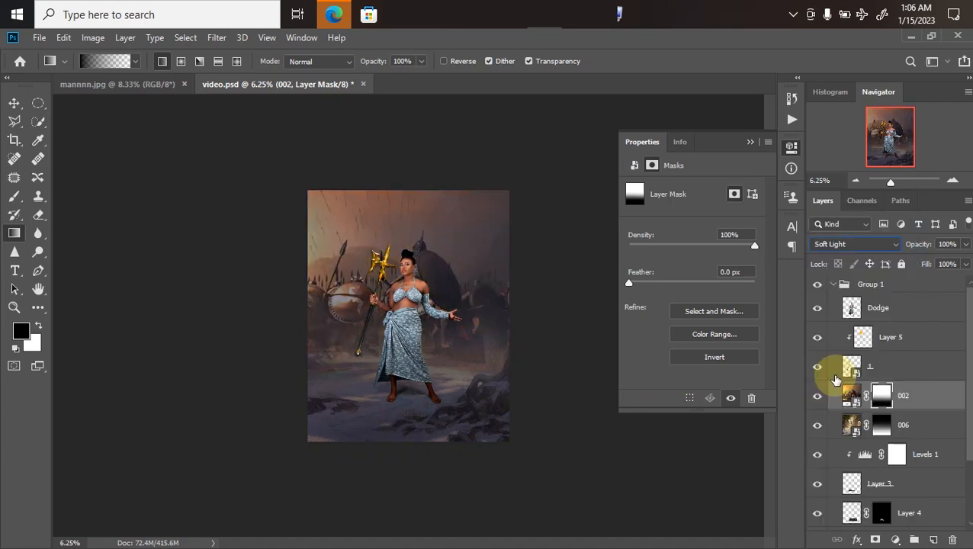
pyautogui.hotkey('ctrl', '+')
pyautogui.hotkey('ctrl', '+')
pyautogui.hotkey('ctrl', '+')
pyautogui.hotkey('ctrl', '-')
pyautogui.hotkey('ctrl', '-')
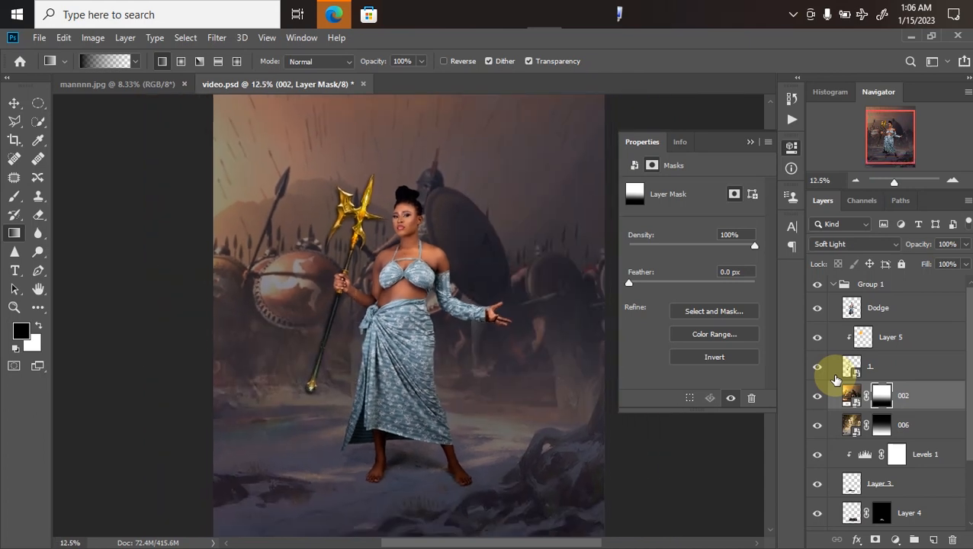
pyautogui.hotkey('ctrl', '-')
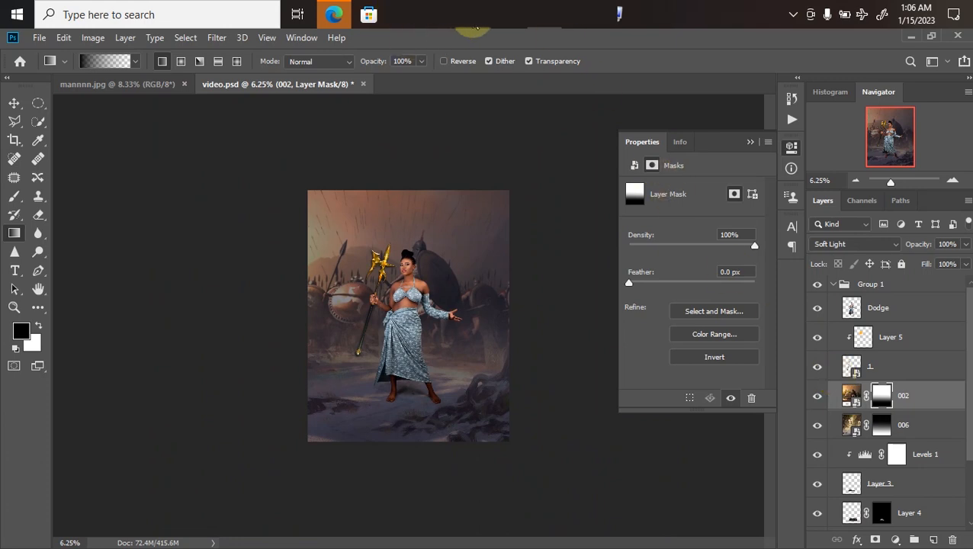
# Place the stone-arch image 001 from the reflex extremo folder above the 002 layer.
pyautogui.moveTo(475, 26)
pyautogui.click(397, 76)
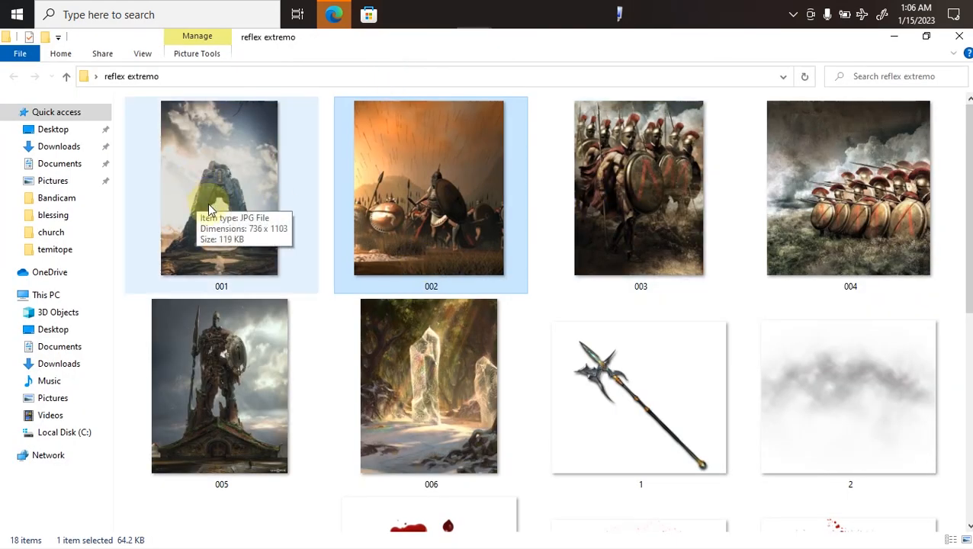
pyautogui.moveTo(207, 203); pyautogui.dragTo(576, 91)
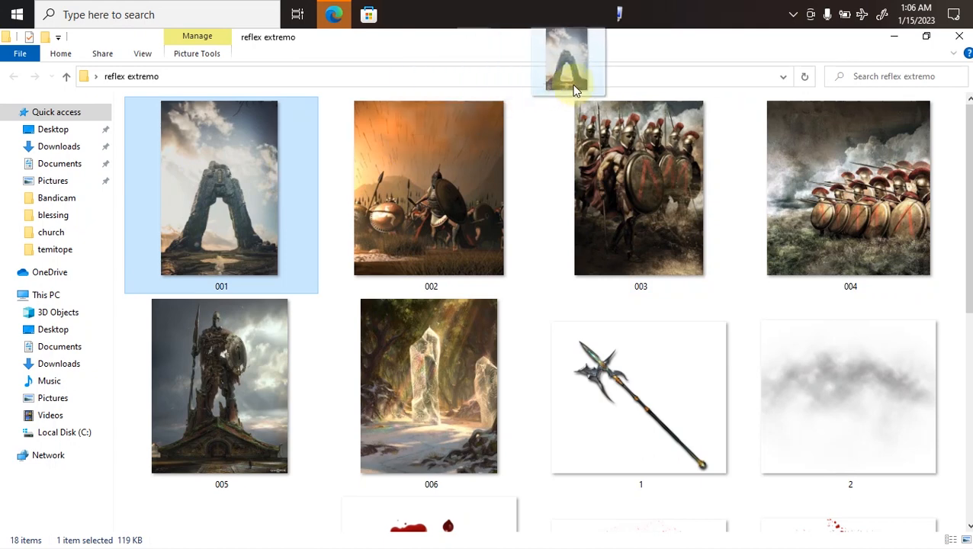
pyautogui.moveTo(619, 13); pyautogui.dragTo(393, 379)
# Enlarge the 001 image to about 171% and position it at X -1.34 in, Y -10.28 in, with the arch centred behind the woman.
pyautogui.moveTo(338, 315); pyautogui.dragTo(279, 317)
pyautogui.moveTo(428, 398); pyautogui.dragTo(445, 314)
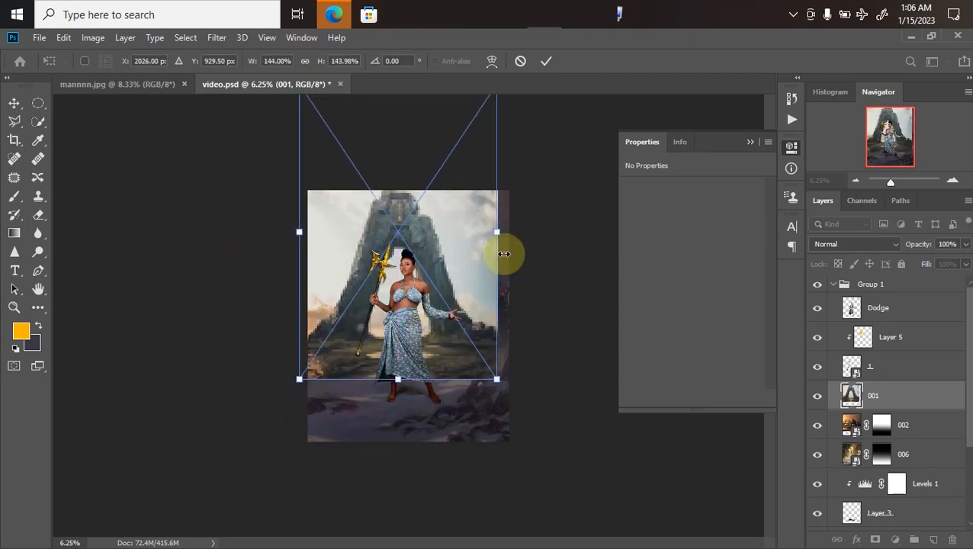
pyautogui.moveTo(503, 227); pyautogui.dragTo(533, 221)
pyautogui.moveTo(430, 238); pyautogui.dragTo(407, 252)
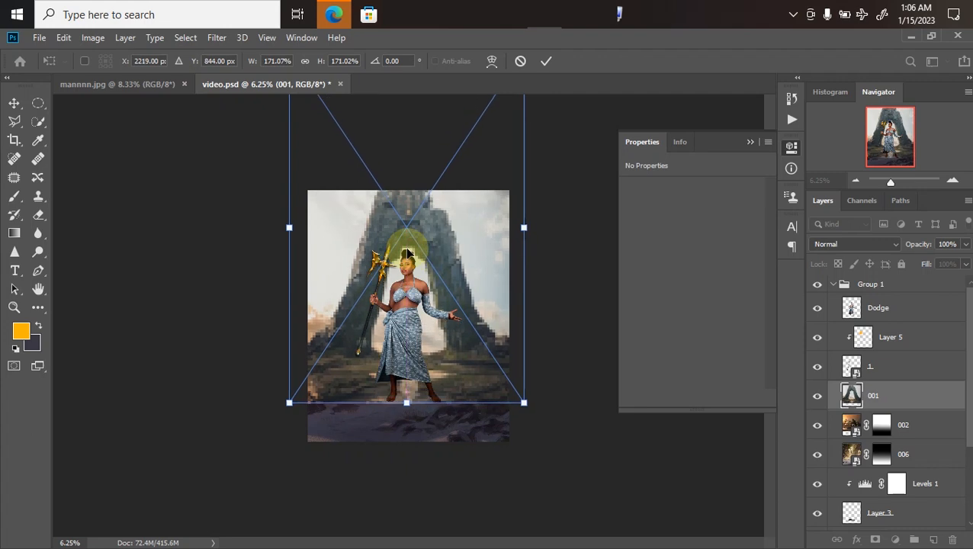
pyautogui.press('Return')
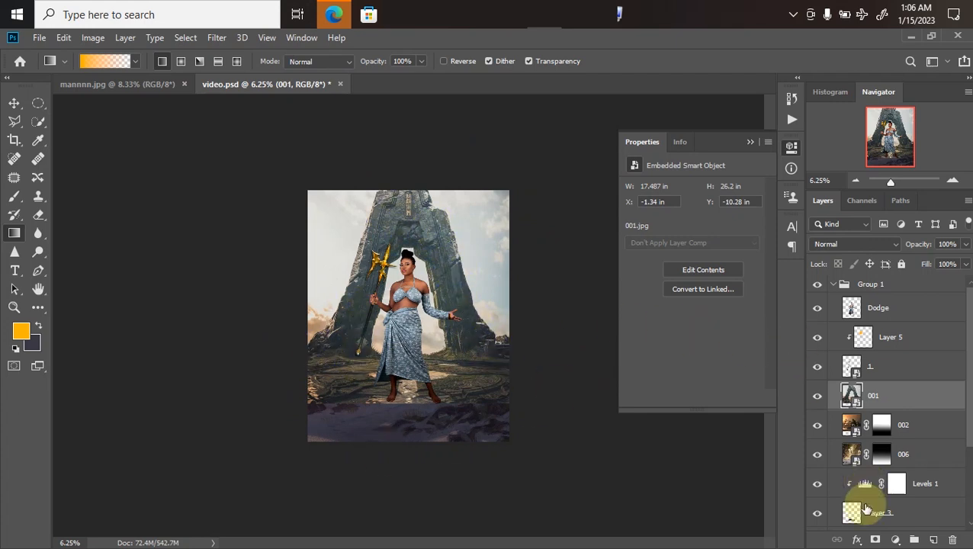
# Mask the 001 layer, fading its lower edge with upward black-to-transparent linear gradients, and set its blend mode to Soft Light.
pyautogui.click(876, 540)
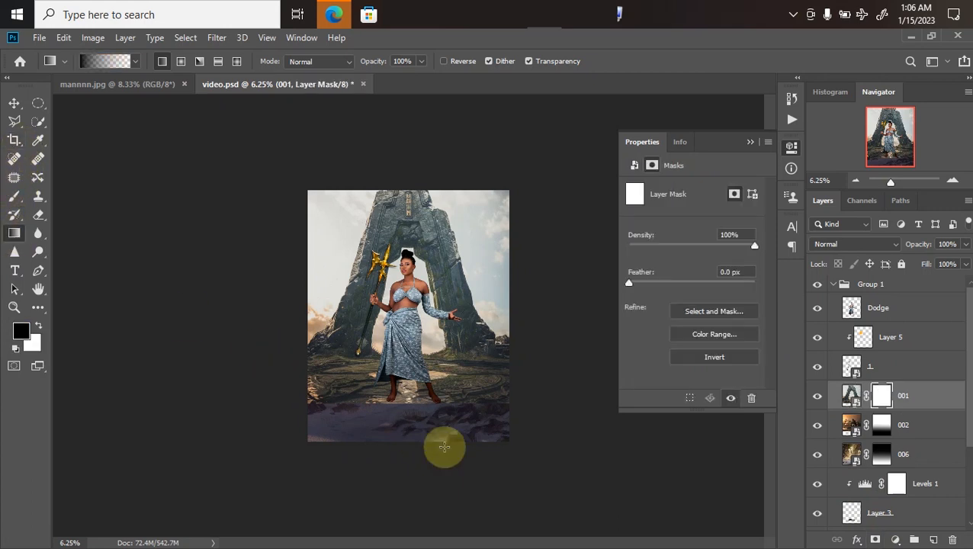
pyautogui.moveTo(405, 458)
pyautogui.mouseDown()
pyautogui.moveTo(406, 328)
pyautogui.moveTo(405, 354)
pyautogui.mouseUp()
pyautogui.moveTo(400, 436)
pyautogui.mouseDown()
pyautogui.moveTo(400, 348)
pyautogui.moveTo(389, 380)
pyautogui.moveTo(389, 369)
pyautogui.mouseUp()
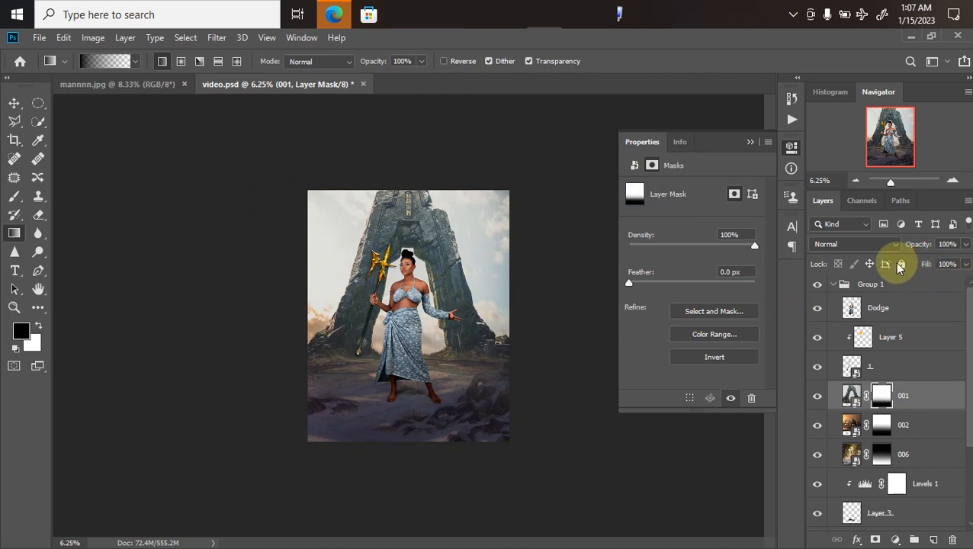
pyautogui.click(846, 248)
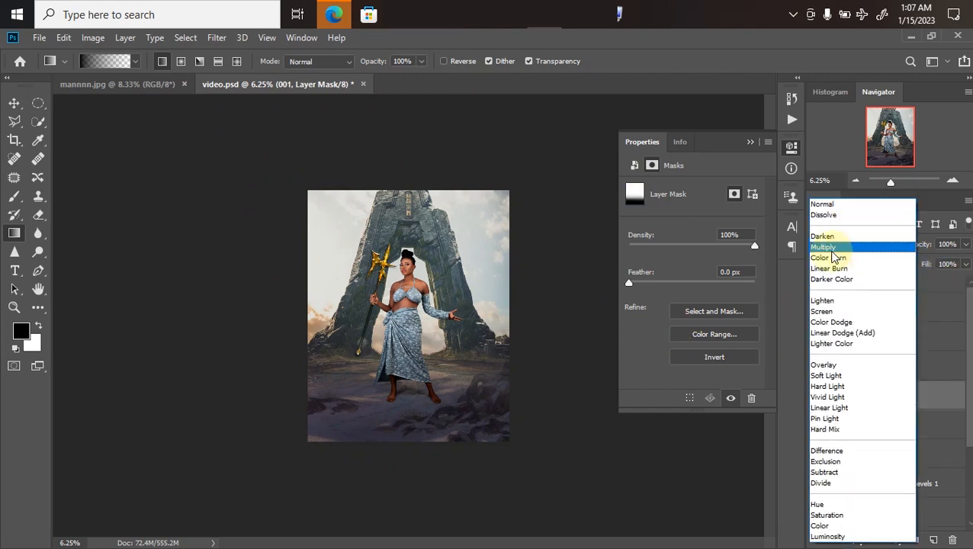
pyautogui.click(822, 377)
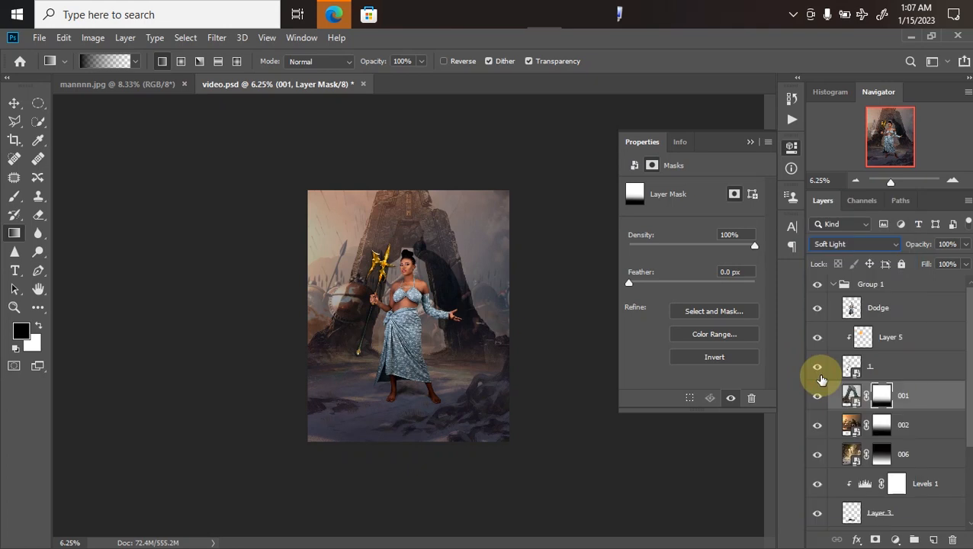
# Examine the blended arch backdrop at different magnifications and compare it with the finished reference image in the other open document.
pyautogui.hotkey('ctrl', '+')
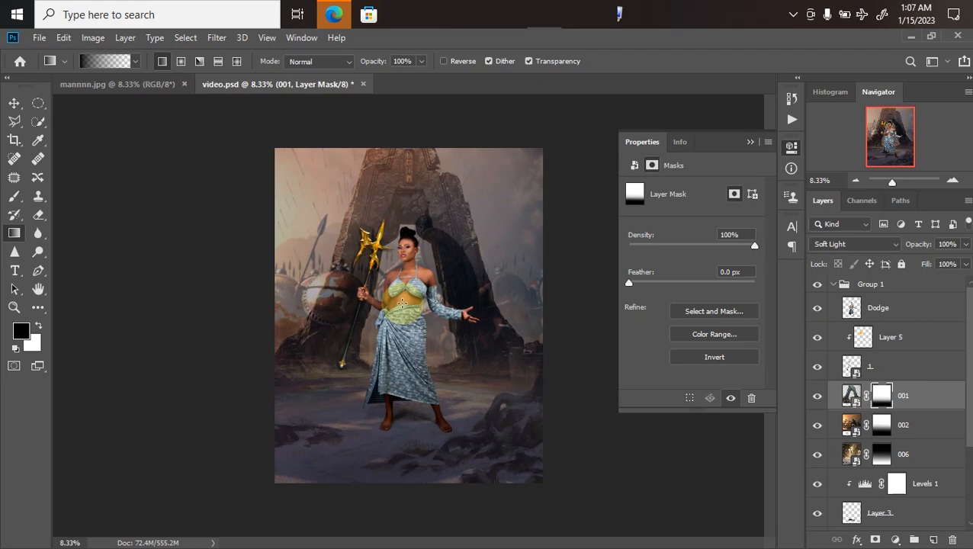
pyautogui.scroll(1, 404, 309)
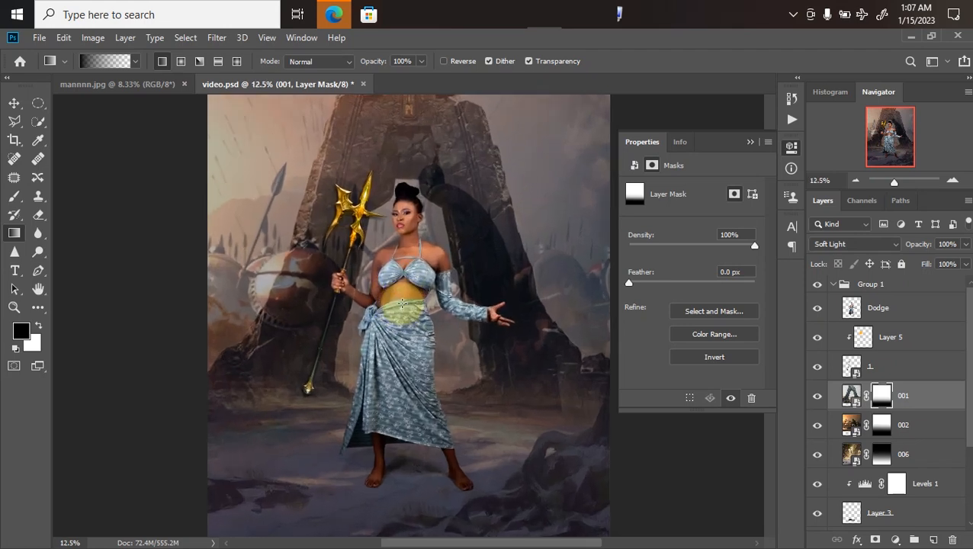
pyautogui.scroll(-2, 404, 309)
pyautogui.scroll(1, 405, 309)
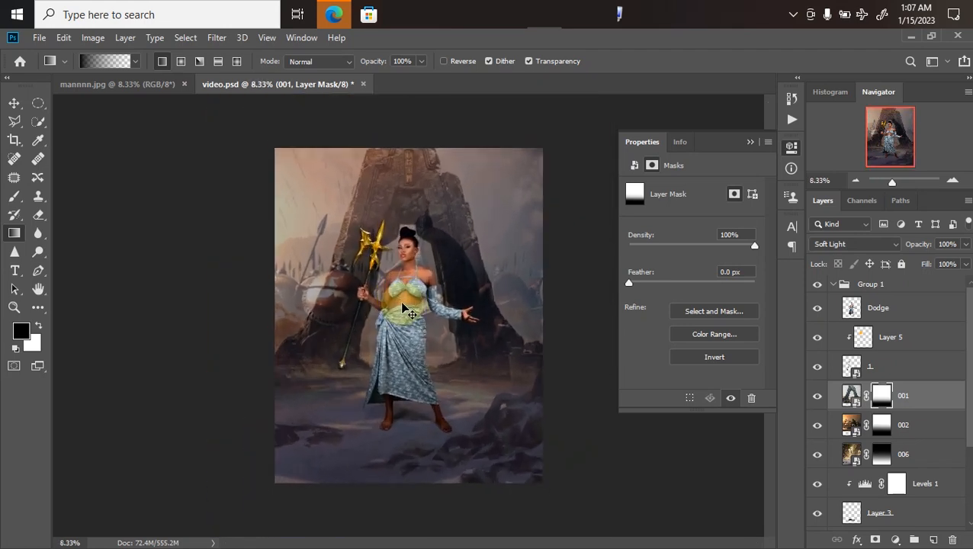
pyautogui.scroll(-1, 404, 309)
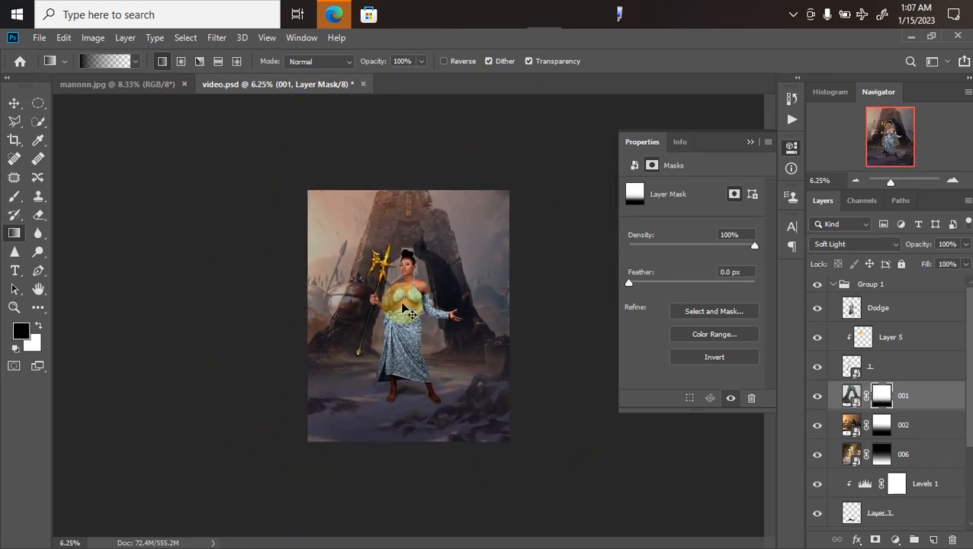
pyautogui.scroll(1, 405, 309)
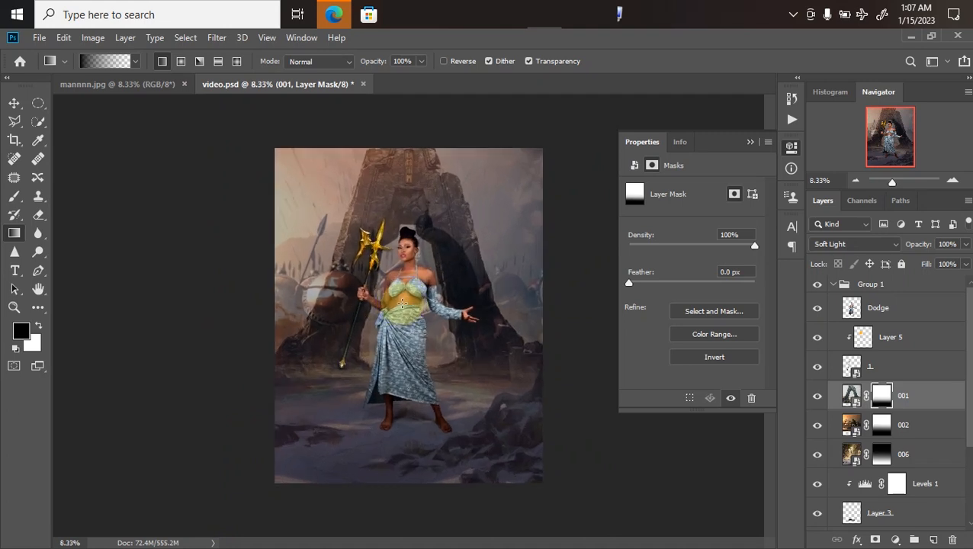
pyautogui.click(145, 85)
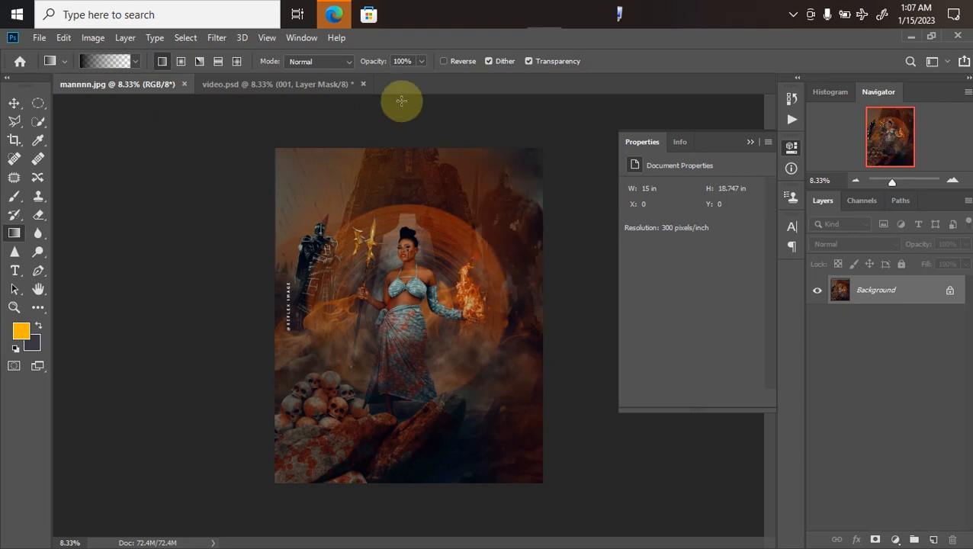
pyautogui.click(278, 84)
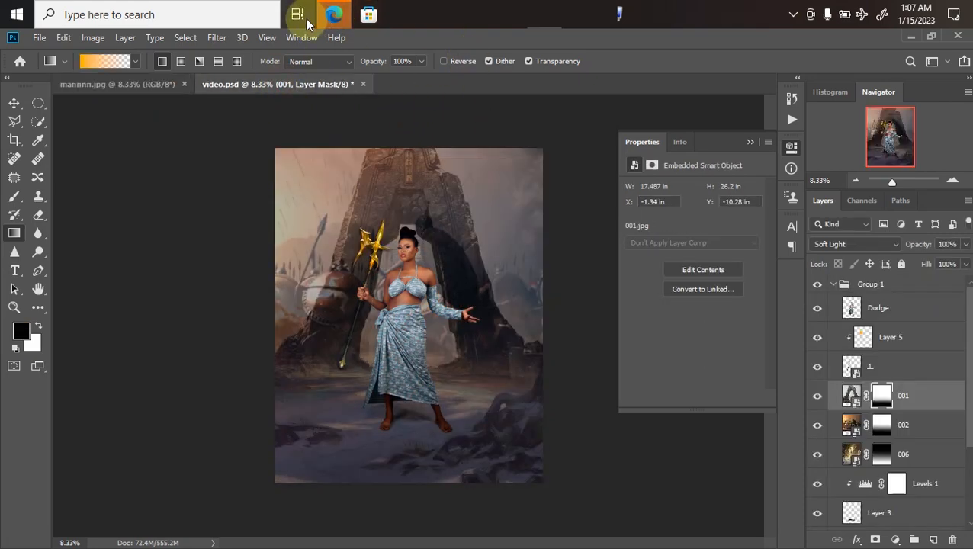
# Place the warrior statue image 005 from the reflex extremo folder above the 001 layer.
pyautogui.moveTo(334, 14)
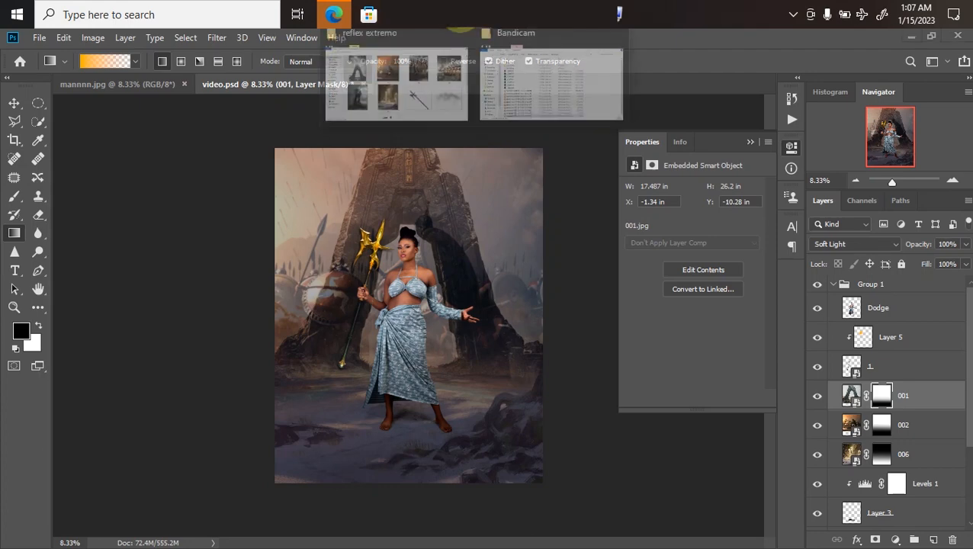
pyautogui.click(438, 55)
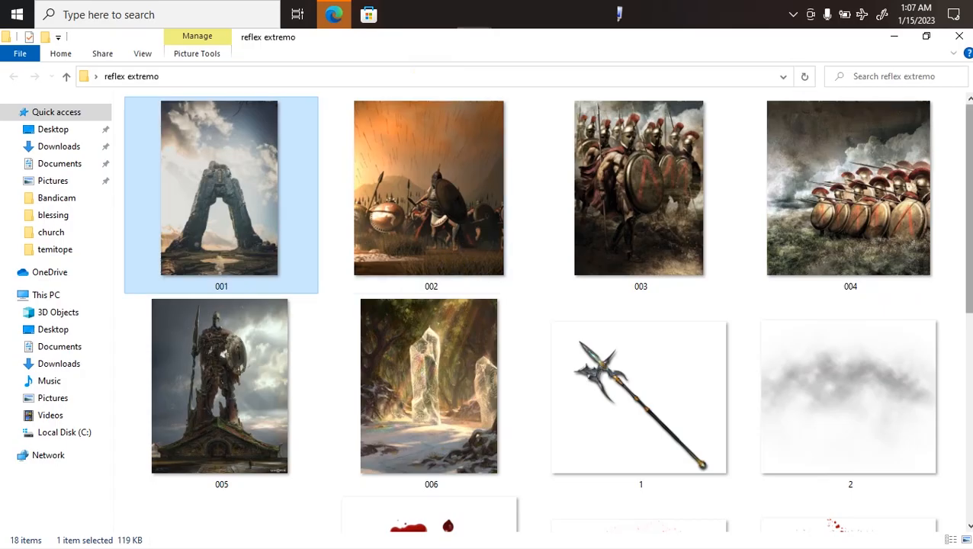
pyautogui.scroll(-2, 854, 193)
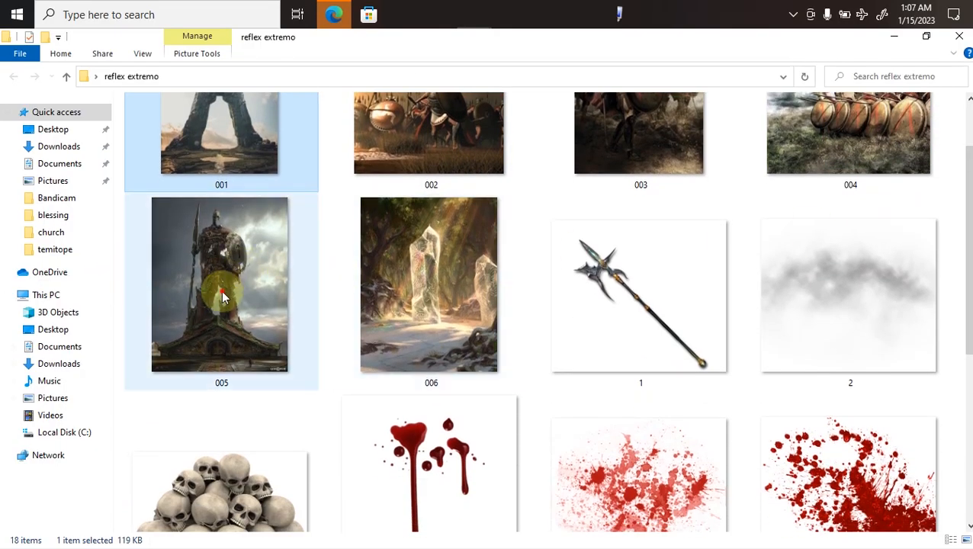
pyautogui.moveTo(222, 298); pyautogui.dragTo(510, 235)
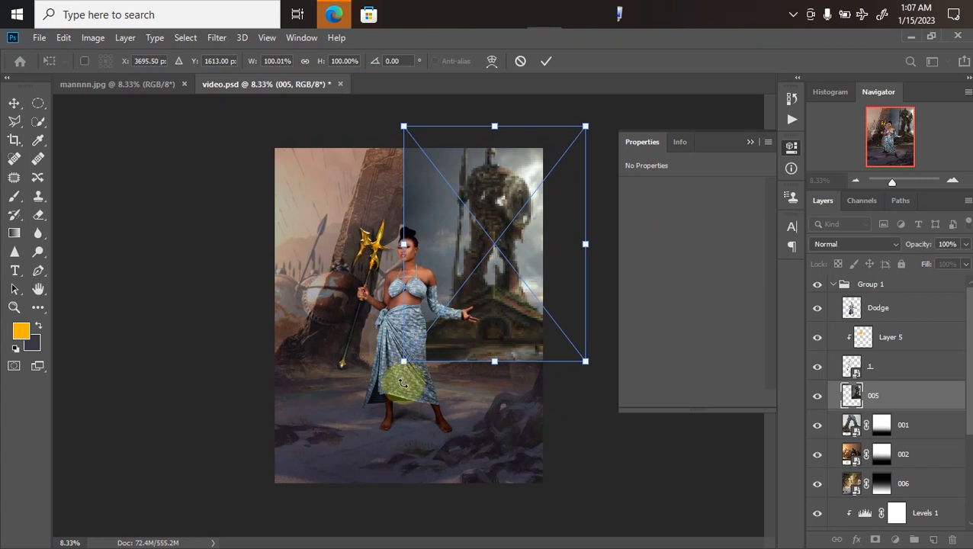
# Scale the 005 image to about 8.7 by 11.2 in and position it at X 8.68 in, Y -0.22 in, beside the woman.
pyautogui.moveTo(404, 361); pyautogui.dragTo(447, 308)
pyautogui.moveTo(512, 234); pyautogui.dragTo(516, 261)
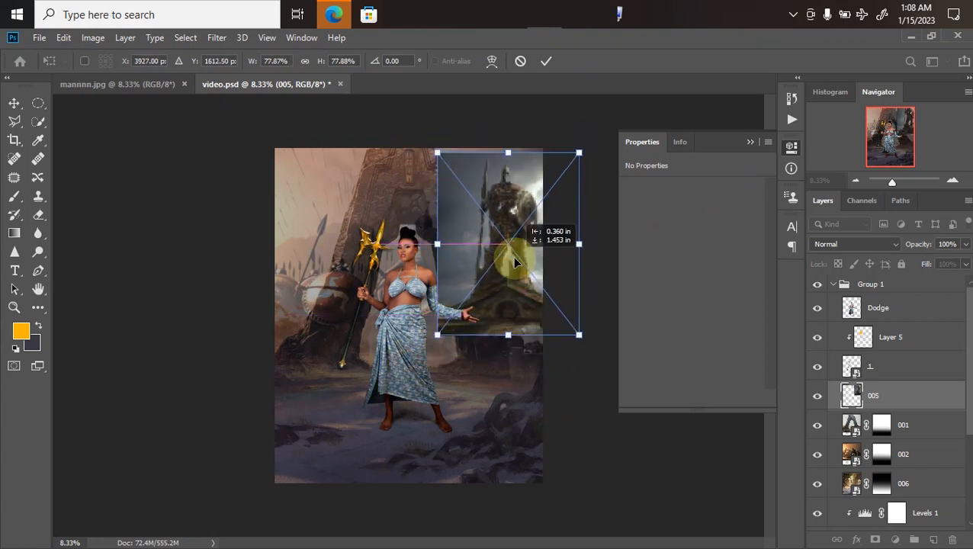
pyautogui.moveTo(429, 244); pyautogui.dragTo(479, 242)
pyautogui.press('g')
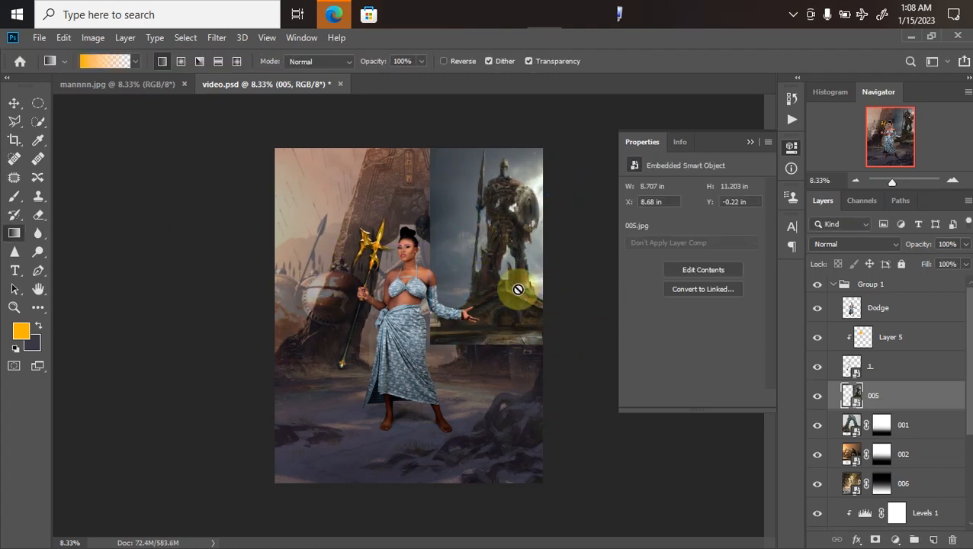
# Add a layer mask to the 005 layer and fade its lower and inner side edges with black-to-transparent linear gradients.
pyautogui.click(875, 539)
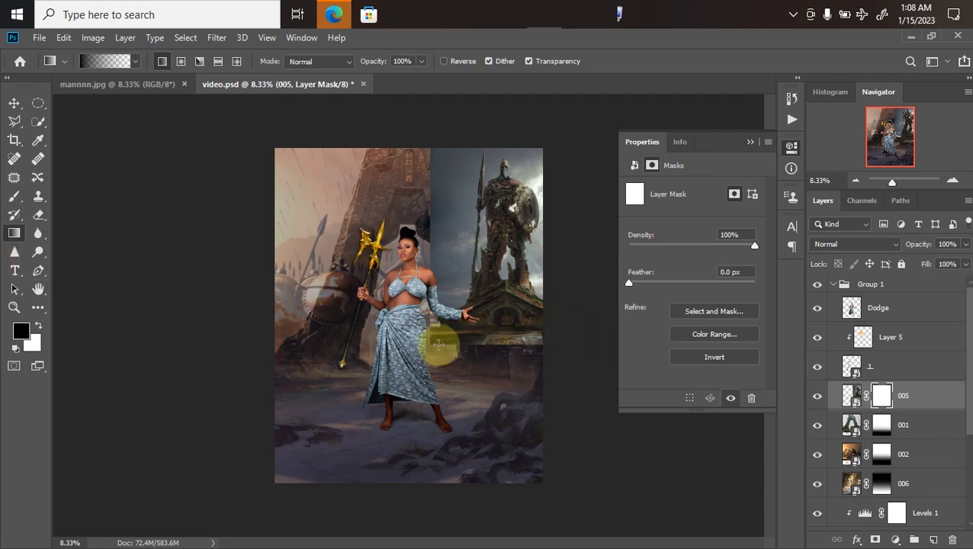
pyautogui.moveTo(500, 402); pyautogui.dragTo(501, 281)
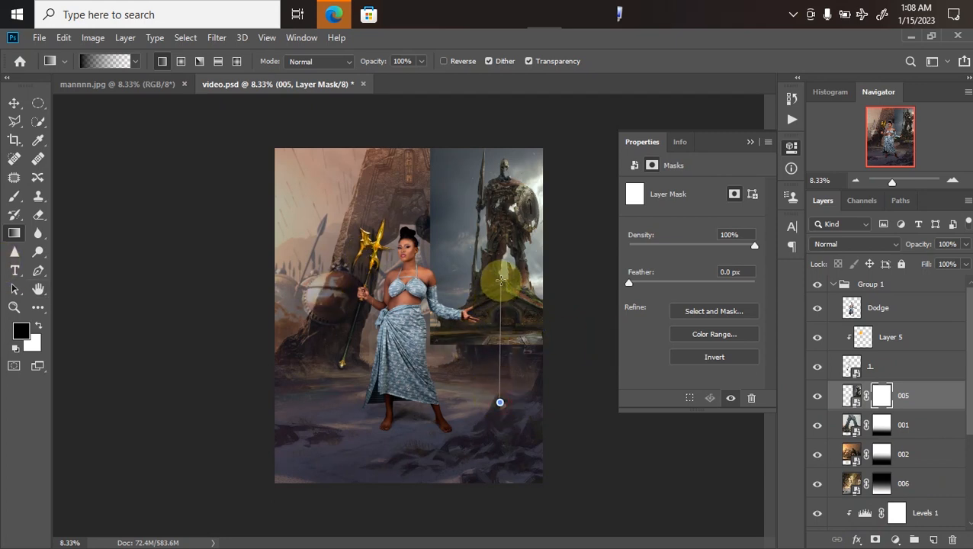
pyautogui.moveTo(501, 367); pyautogui.dragTo(500, 280)
pyautogui.moveTo(499, 336); pyautogui.dragTo(497, 302)
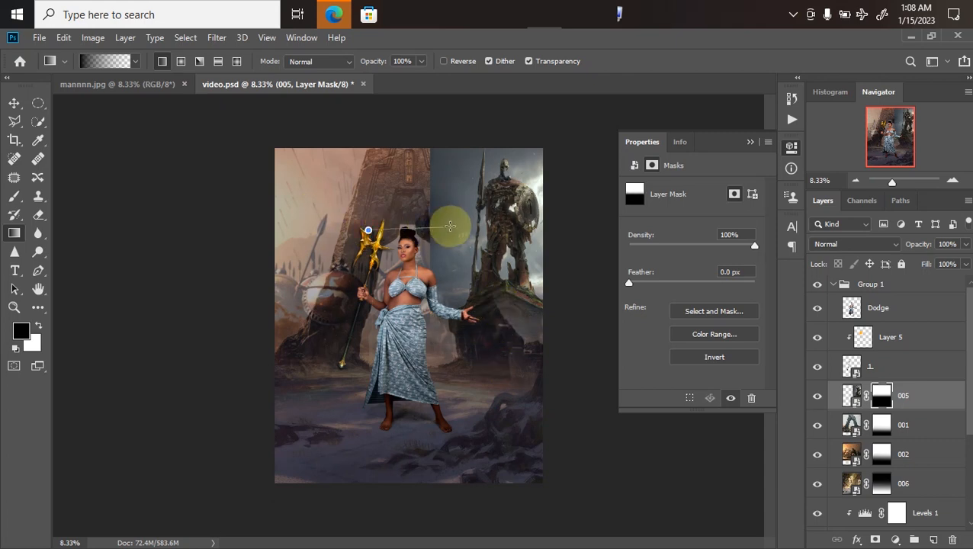
pyautogui.moveTo(384, 211); pyautogui.dragTo(463, 221)
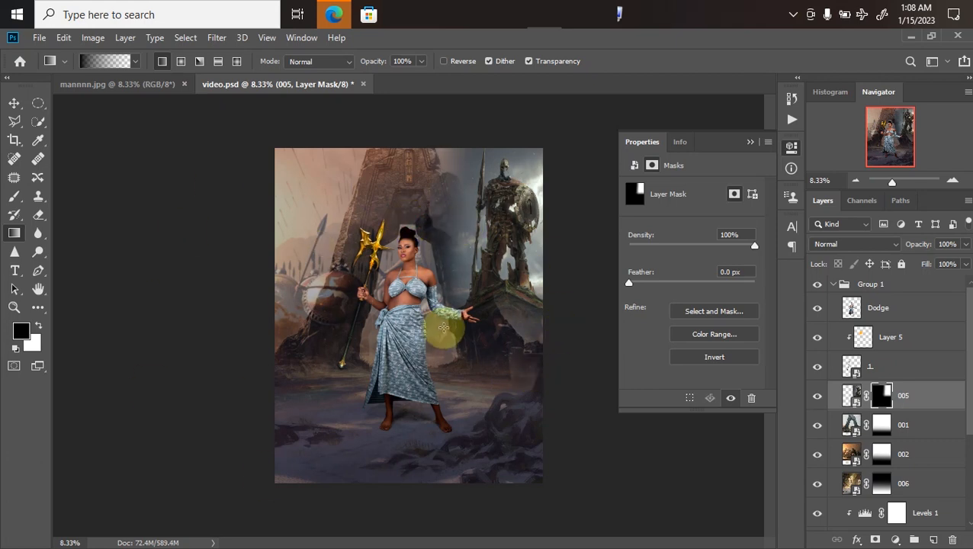
# Set the 005 layer's blend mode to Soft Light and check the statue against the backdrop.
pyautogui.click(852, 253)
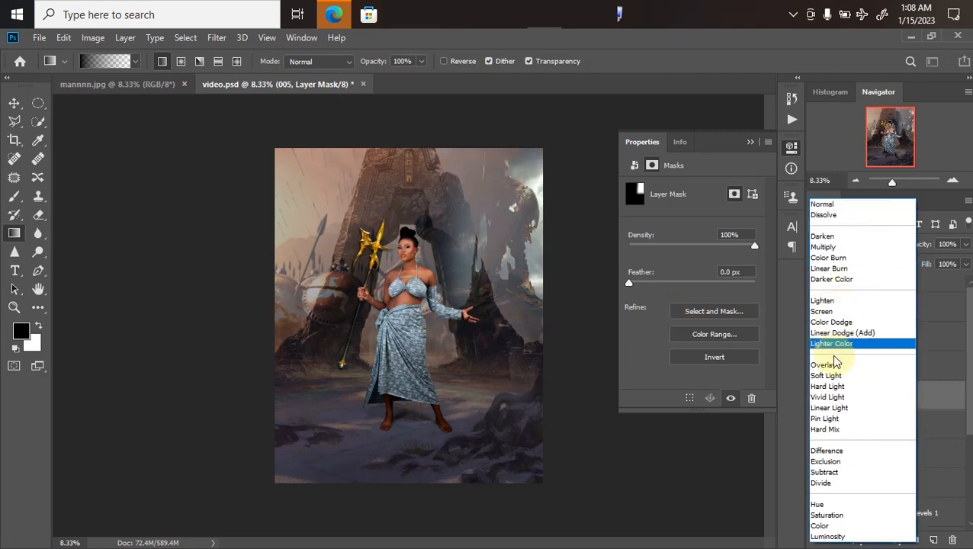
pyautogui.click(827, 376)
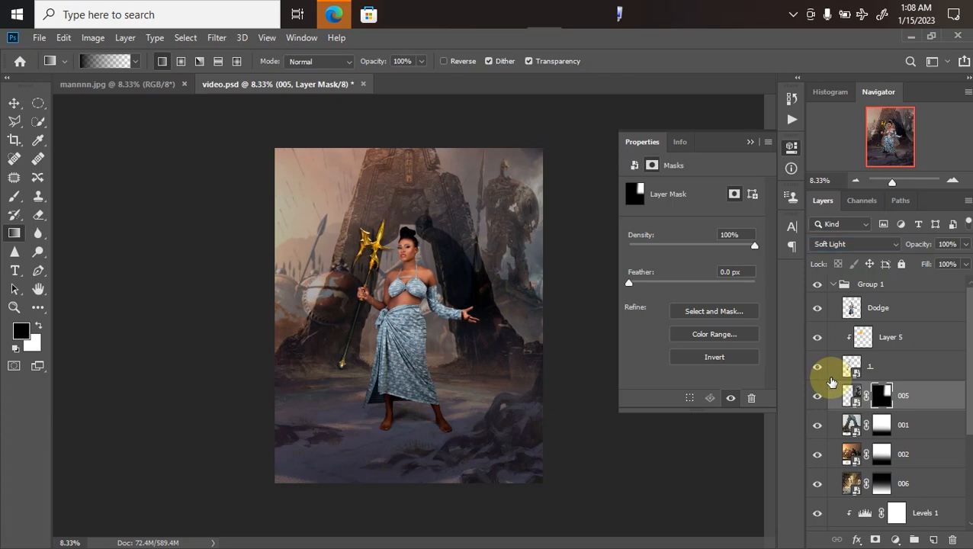
pyautogui.hotkey('ctrl', '-')
pyautogui.hotkey('ctrl', '+')
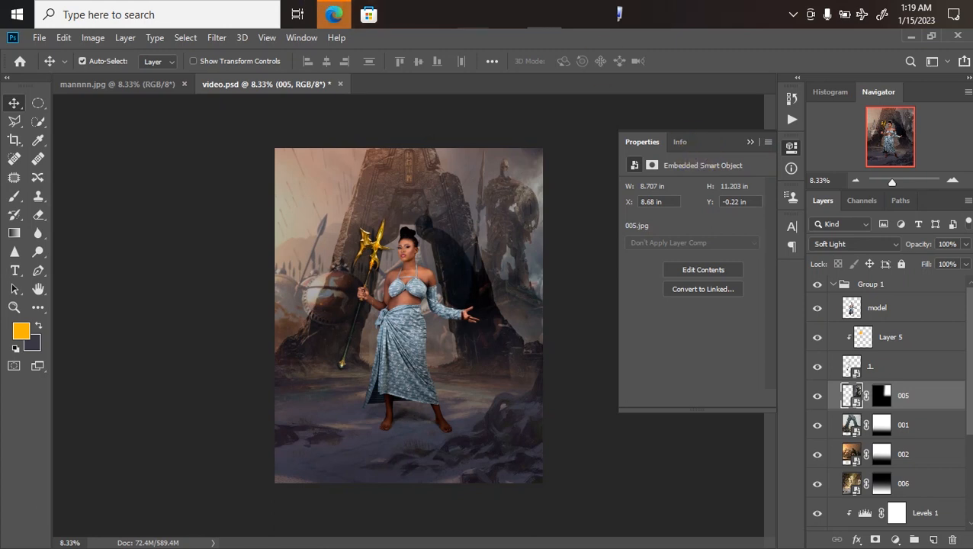
# Place the rocks image 11 from the reflex extremo folder above the 005 layer.
pyautogui.moveTo(333, 14)
pyautogui.click(422, 72)
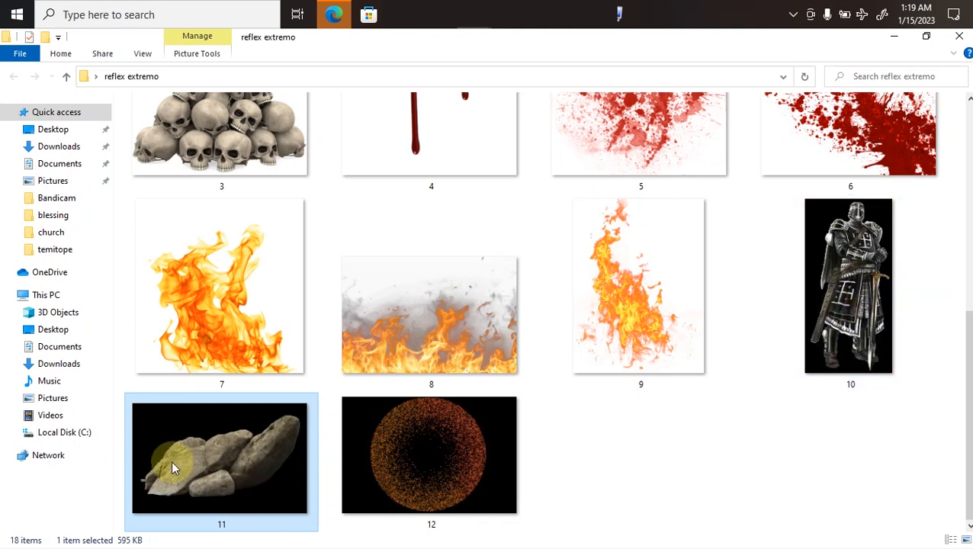
pyautogui.moveTo(189, 473); pyautogui.dragTo(284, 378)
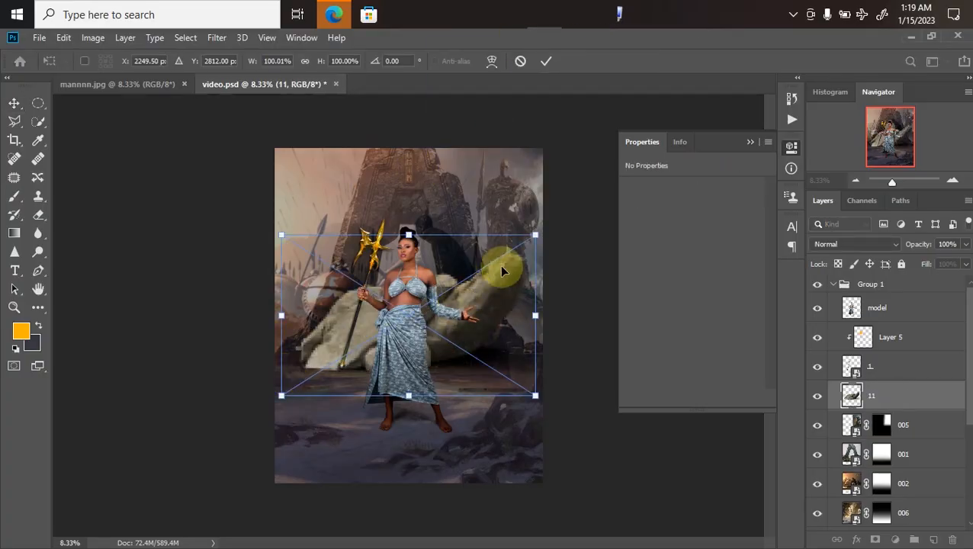
# Scale the rocks to about 63% and position them at X -2.21 in, Y 10.47 in, behind the woman beside the spear's lower end.
pyautogui.moveTo(536, 235); pyautogui.dragTo(480, 288)
pyautogui.moveTo(442, 370); pyautogui.dragTo(347, 403)
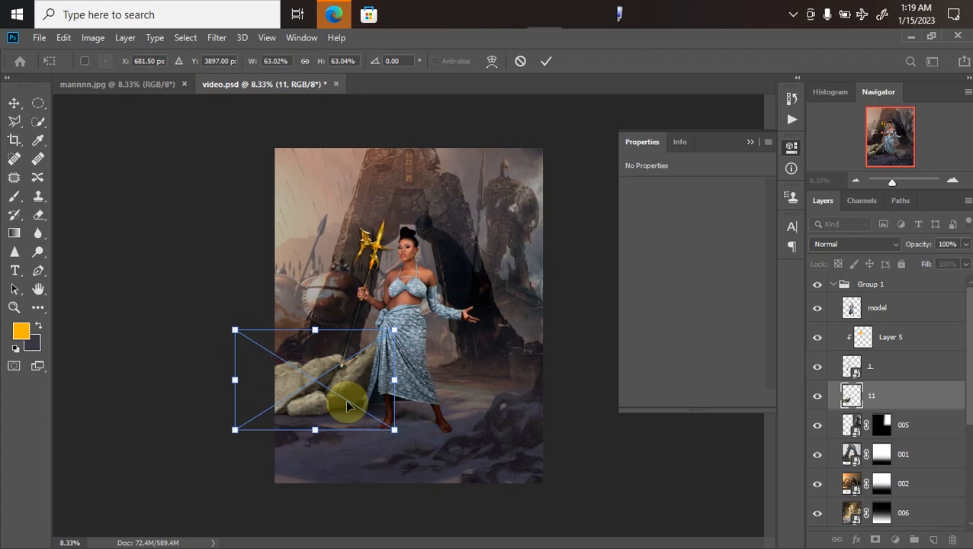
pyautogui.press('Return')
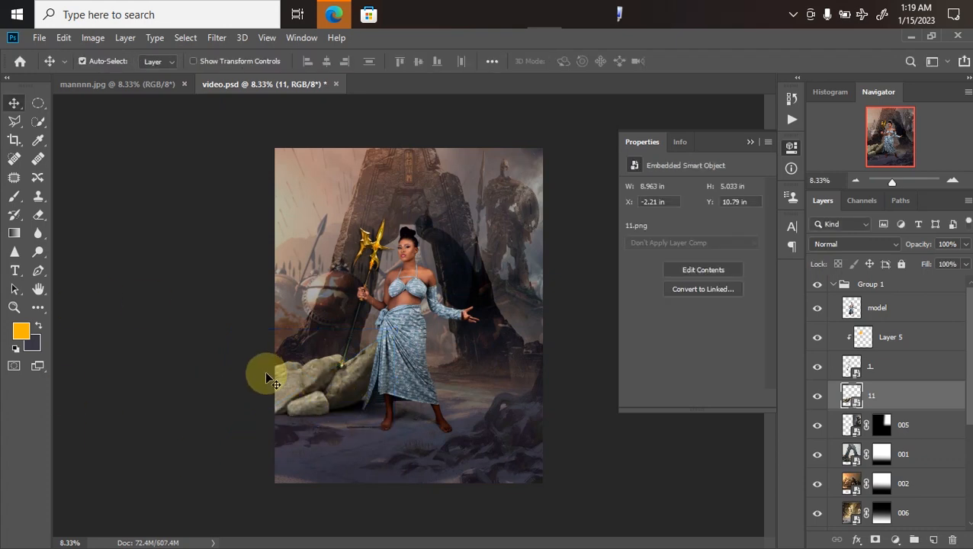
pyautogui.moveTo(301, 381); pyautogui.dragTo(302, 377)
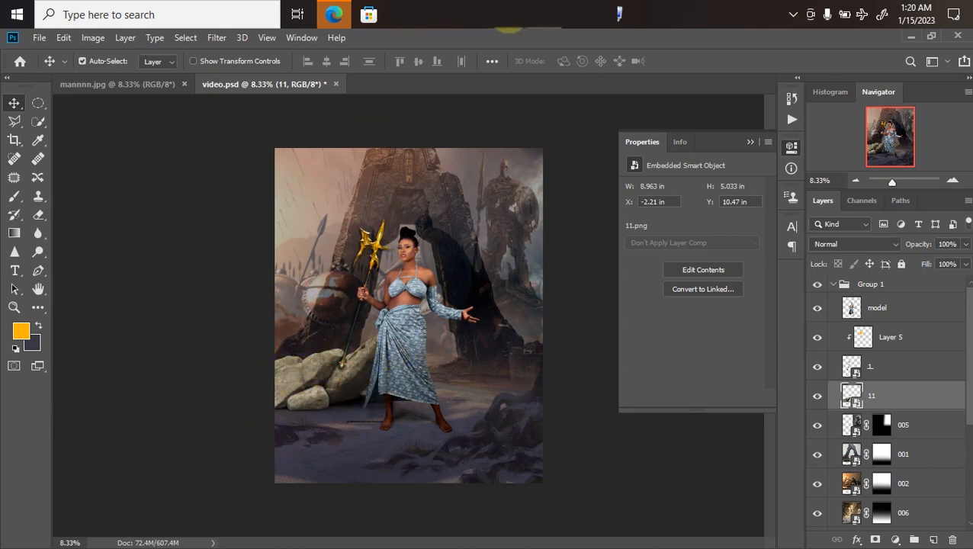
# Place the knight image 10 from the reflex extremo folder at about 37.82% scale, standing behind the rocks at X 0.6 in, Y 4.72 in.
pyautogui.moveTo(474, 19)
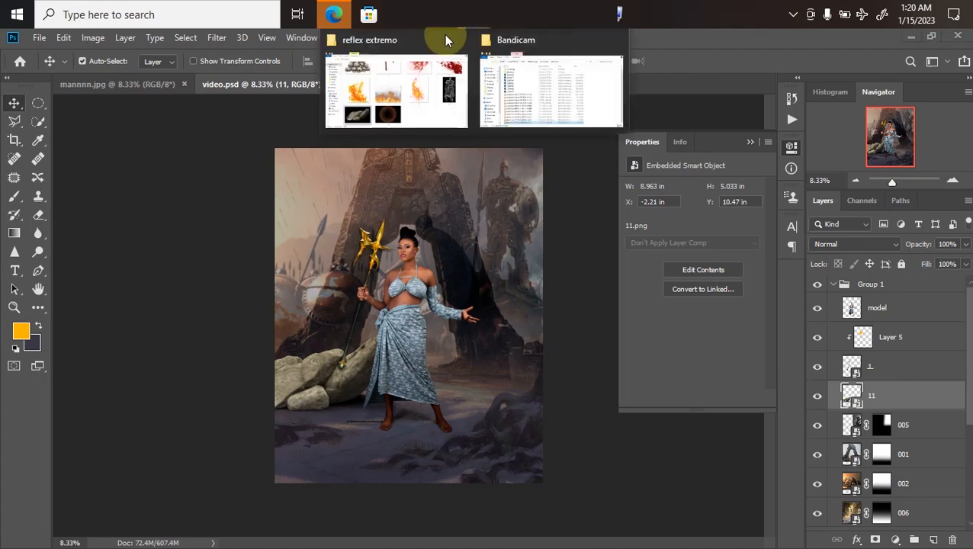
pyautogui.click(433, 83)
pyautogui.moveTo(901, 297); pyautogui.dragTo(290, 338)
pyautogui.moveTo(492, 315); pyautogui.dragTo(319, 302)
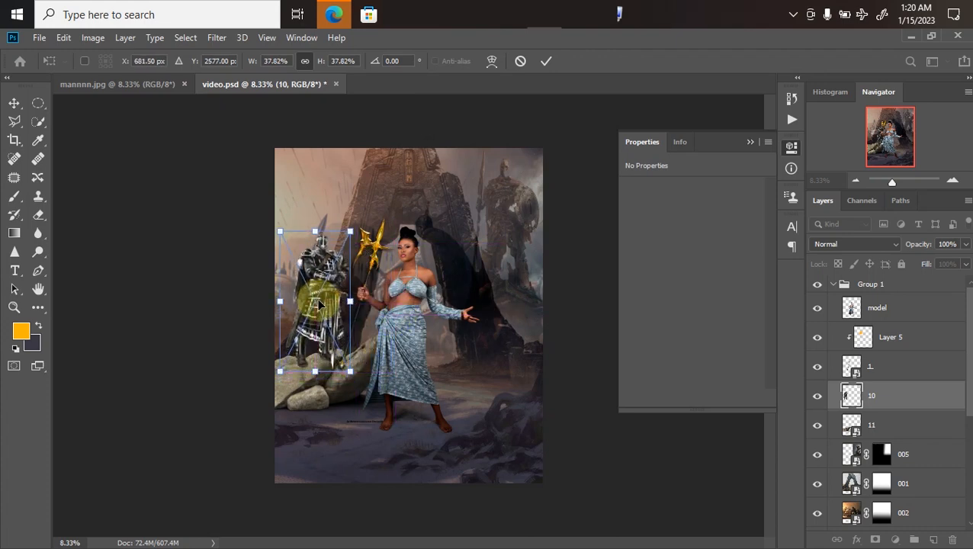
pyautogui.press('Return')
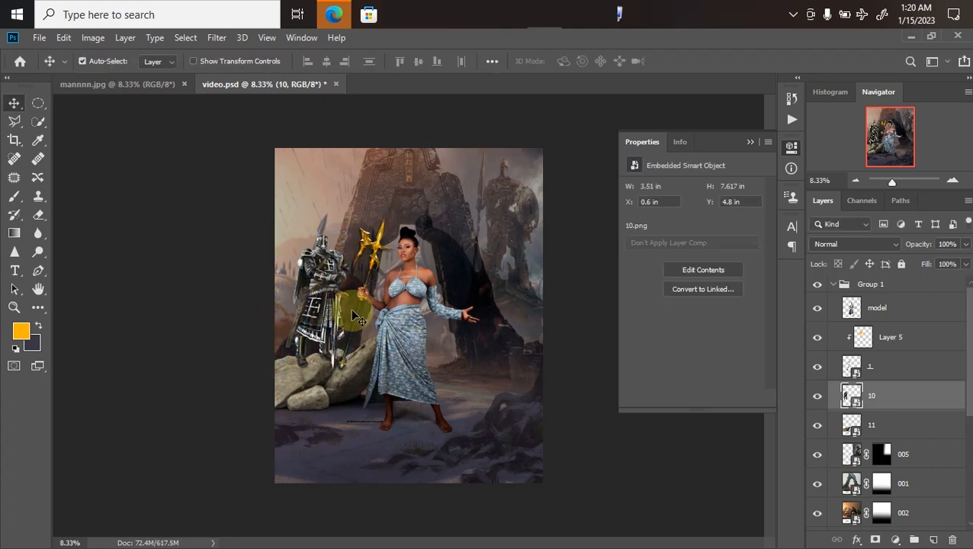
pyautogui.moveTo(884, 401); pyautogui.dragTo(883, 441)
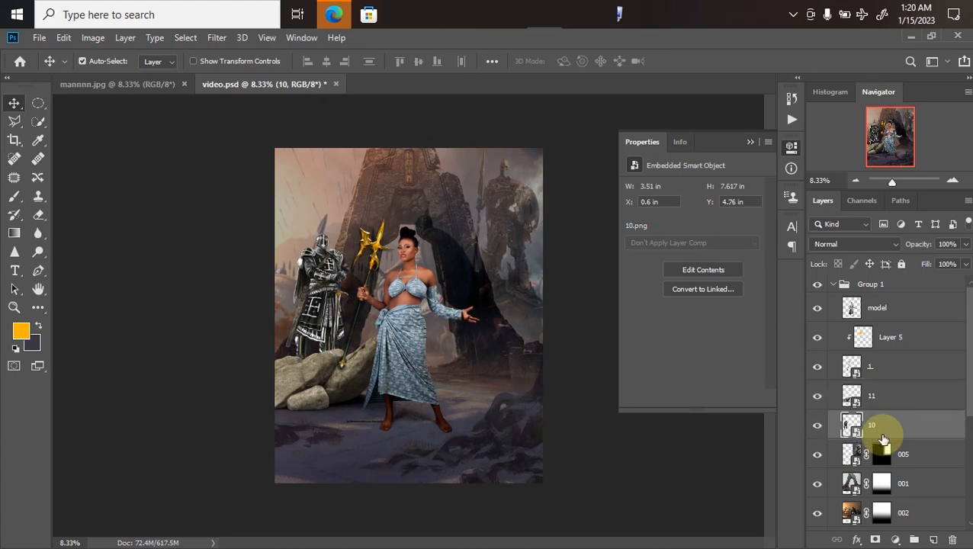
pyautogui.hotkey('shift', 'Up')
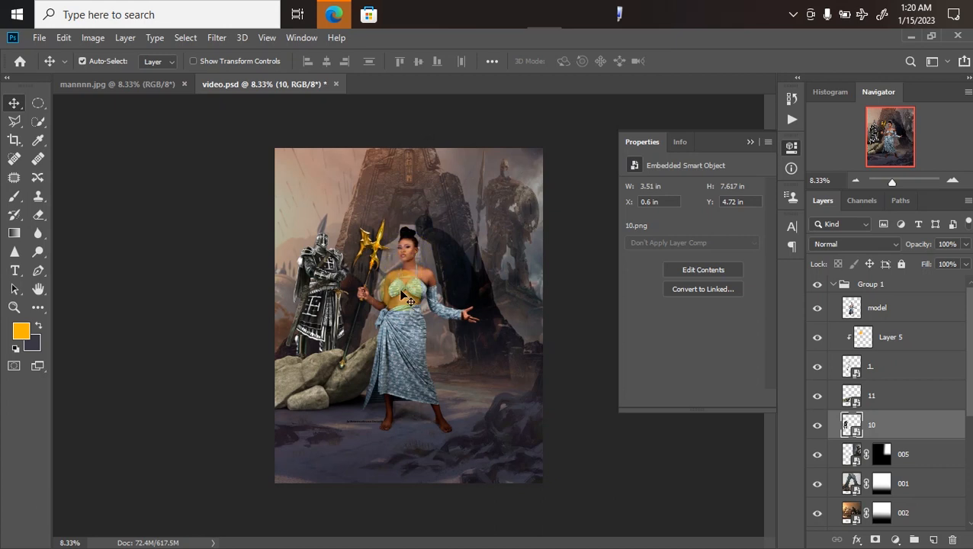
# Place the blood splatter image 5 from the reflex extremo folder over the rocks at X -2.75 in, Y 7.54 in.
pyautogui.moveTo(472, 25)
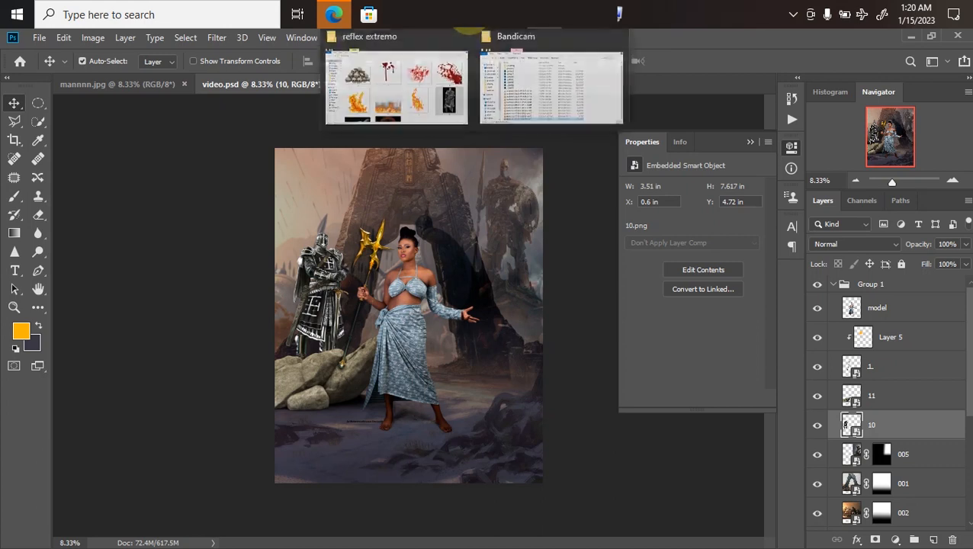
pyautogui.click(420, 82)
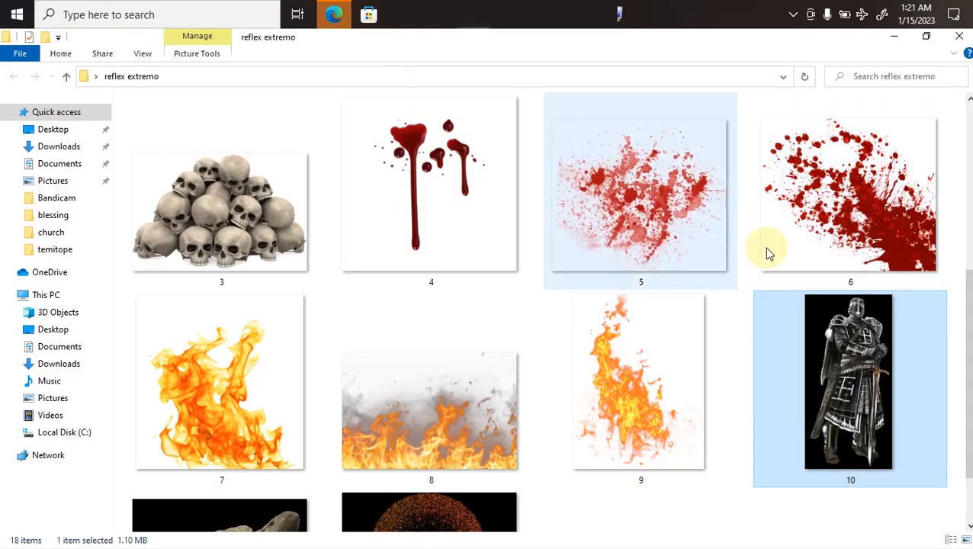
pyautogui.moveTo(612, 202); pyautogui.dragTo(382, 277)
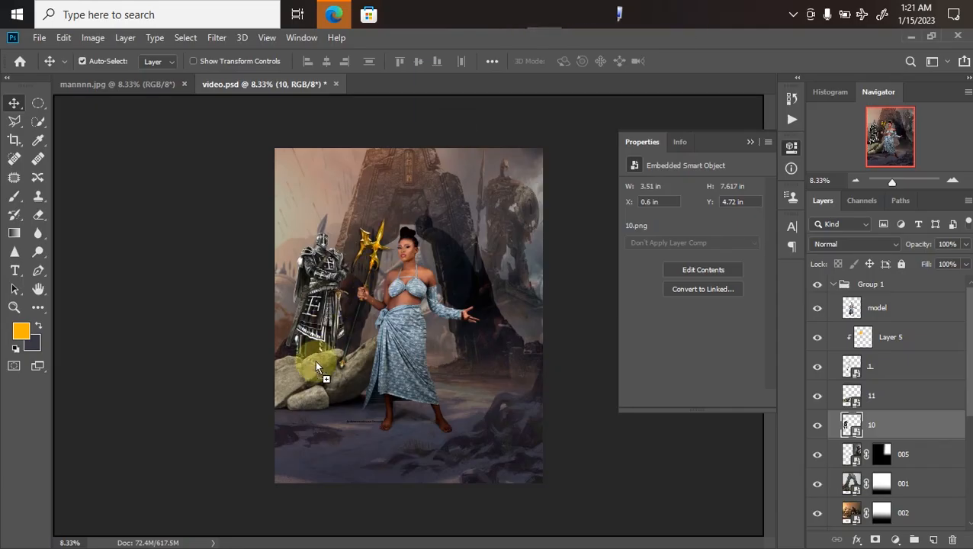
pyautogui.moveTo(315, 361); pyautogui.dragTo(315, 361)
pyautogui.moveTo(415, 329); pyautogui.dragTo(332, 375)
pyautogui.press('Return')
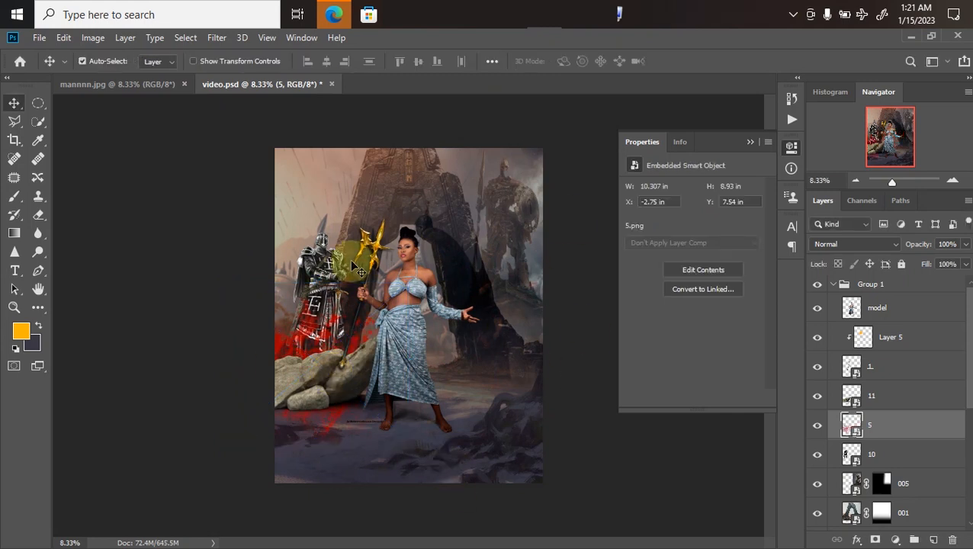
# Move the blood splatter layer 5 directly above the rocks layer 11 and clip it to the rocks.
pyautogui.moveTo(905, 432); pyautogui.dragTo(913, 387)
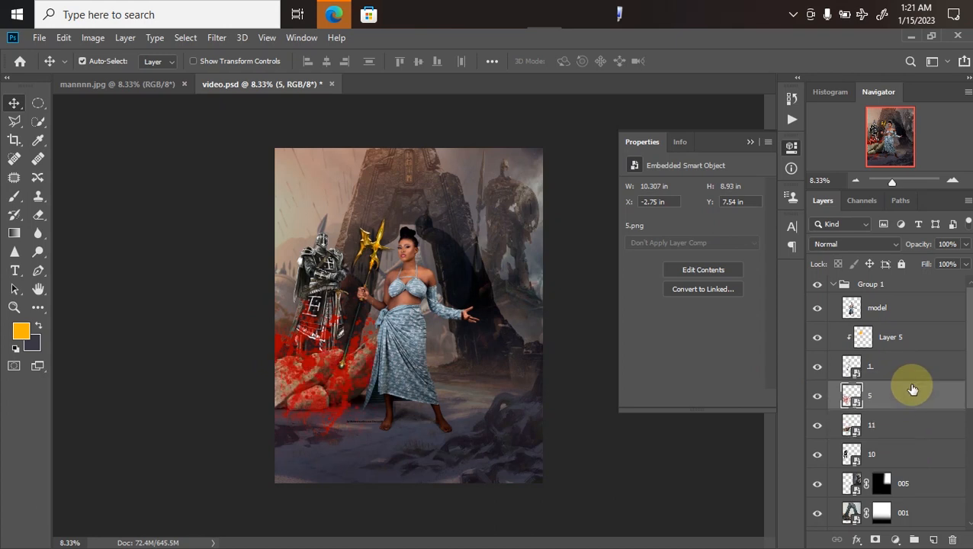
pyautogui.rightClick(905, 395)
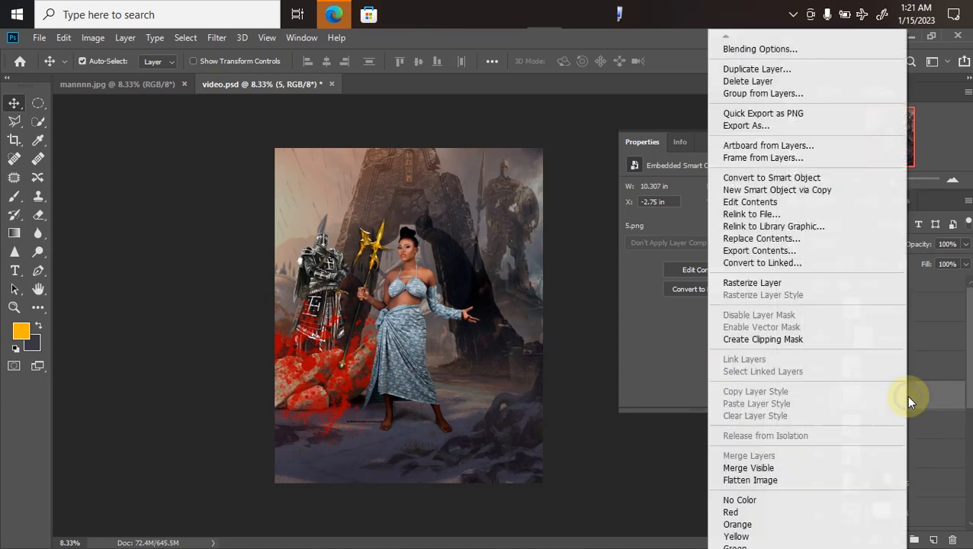
pyautogui.click(738, 339)
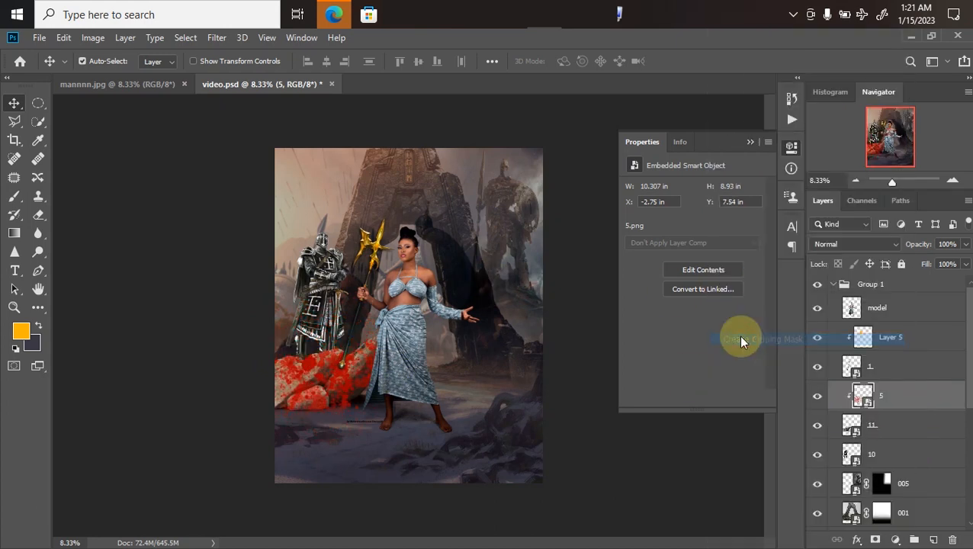
# Set the clipped blood splatter's blend mode to Overlay and check the stained rocks up close and in the whole scene.
pyautogui.click(853, 247)
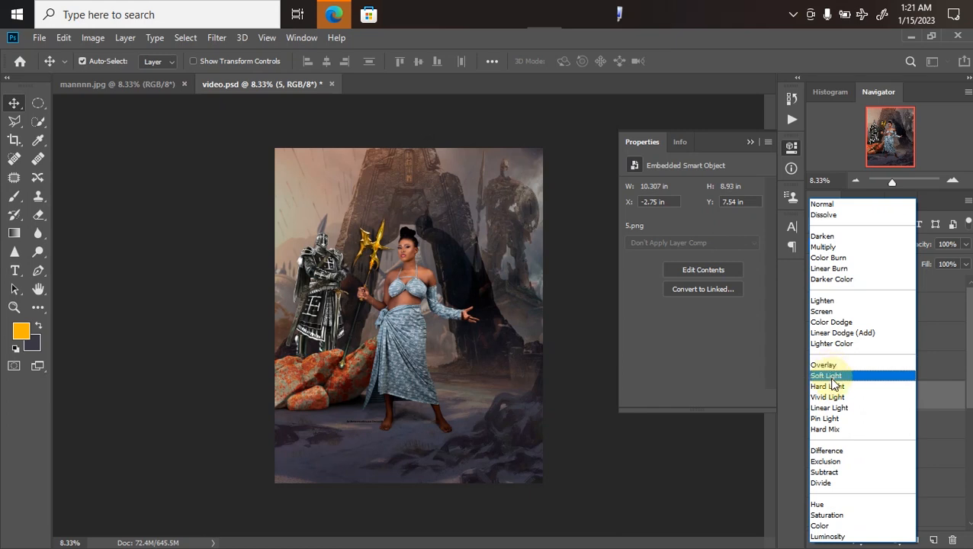
pyautogui.click(831, 366)
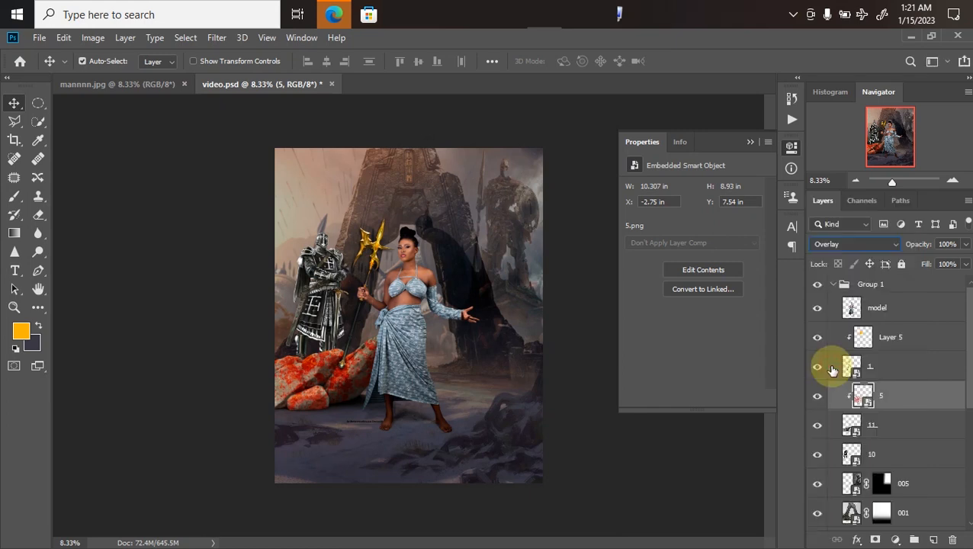
pyautogui.hotkey('ctrl', '+')
pyautogui.hotkey('ctrl', '+')
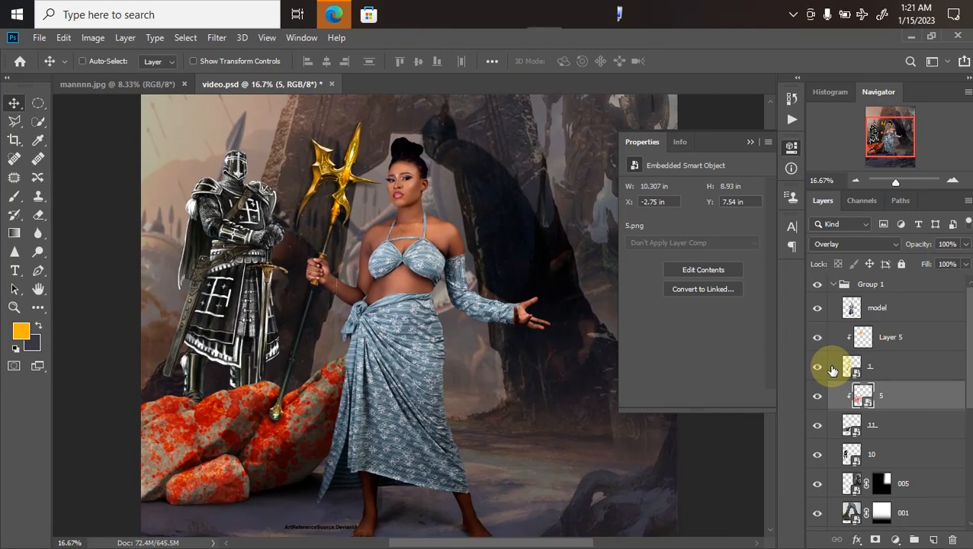
pyautogui.hotkey('ctrl', '-')
pyautogui.hotkey('ctrl', '-')
pyautogui.hotkey('ctrl', '-')
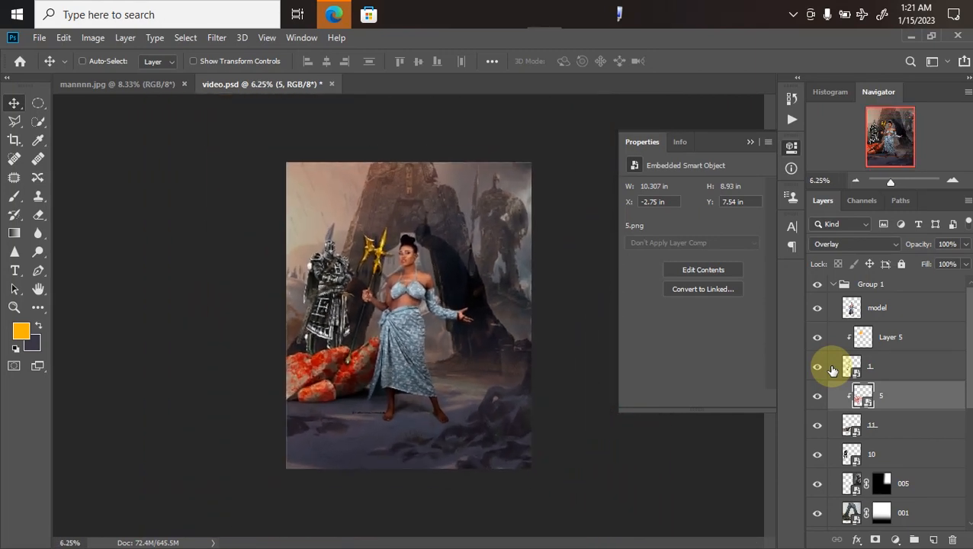
pyautogui.hotkey('ctrl', '+')
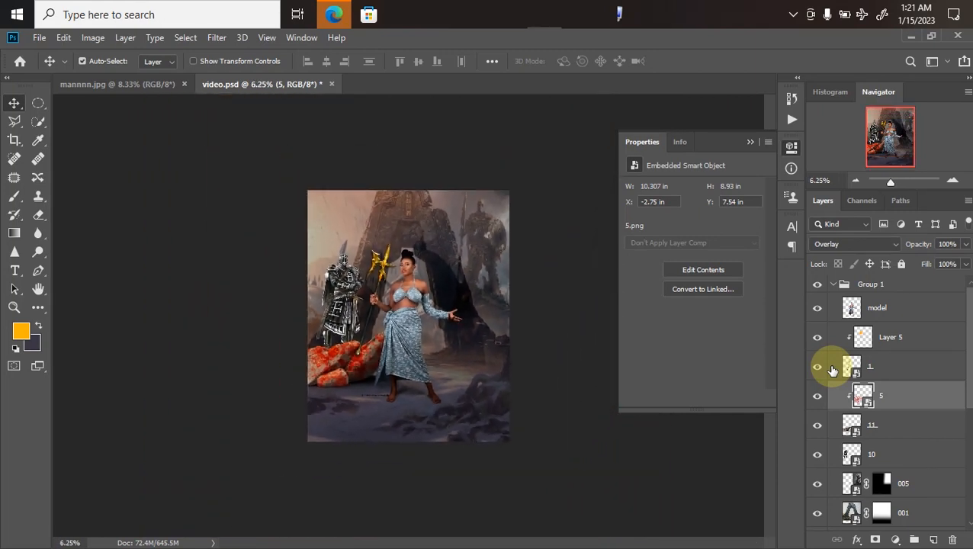
# Place the fire image 8 across the full scene width at about 113% scale, X 0 in, Y 4.57 in, and stack it below the knight layer.
pyautogui.hotkey('alt', 'Tab')
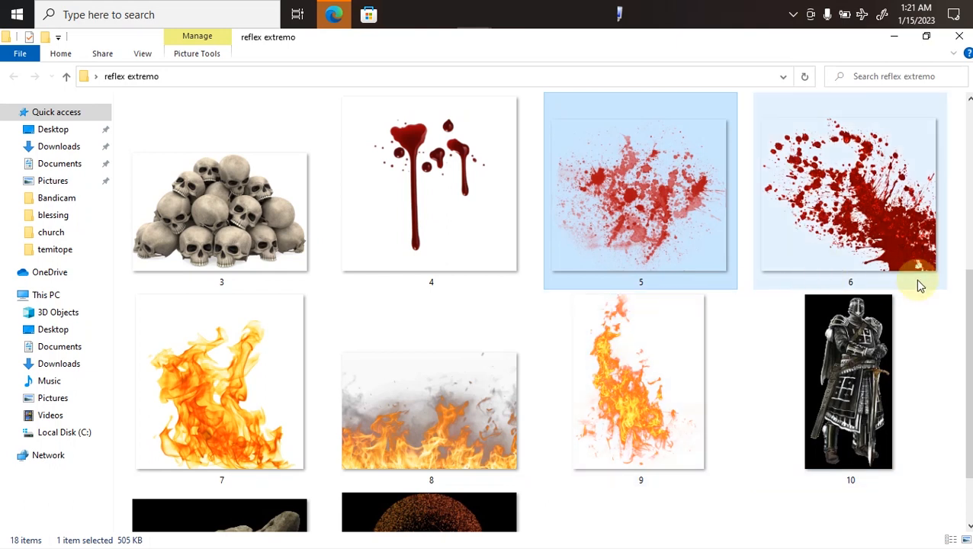
pyautogui.moveTo(966, 328); pyautogui.dragTo(966, 357)
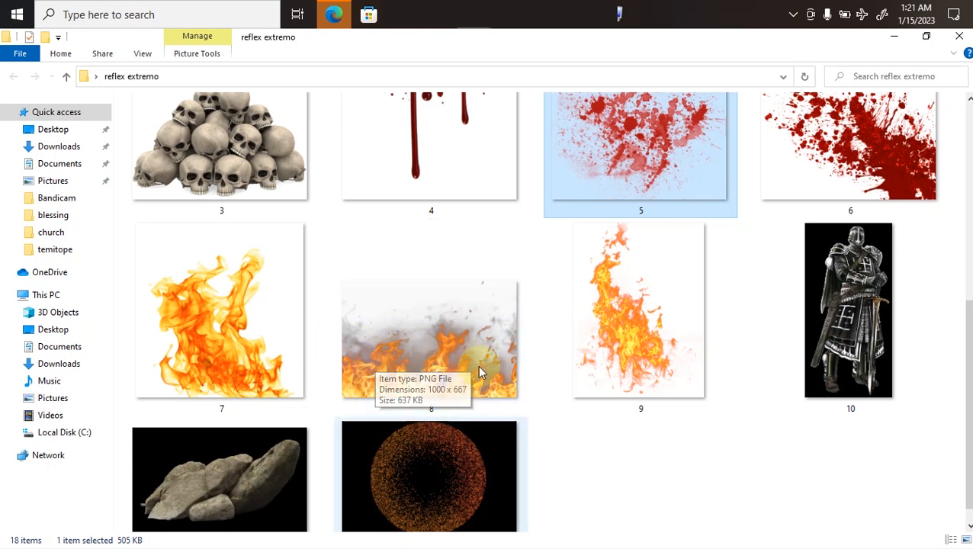
pyautogui.moveTo(413, 354); pyautogui.dragTo(372, 376)
pyautogui.moveTo(507, 330); pyautogui.dragTo(518, 324)
pyautogui.moveTo(315, 326); pyautogui.dragTo(306, 326)
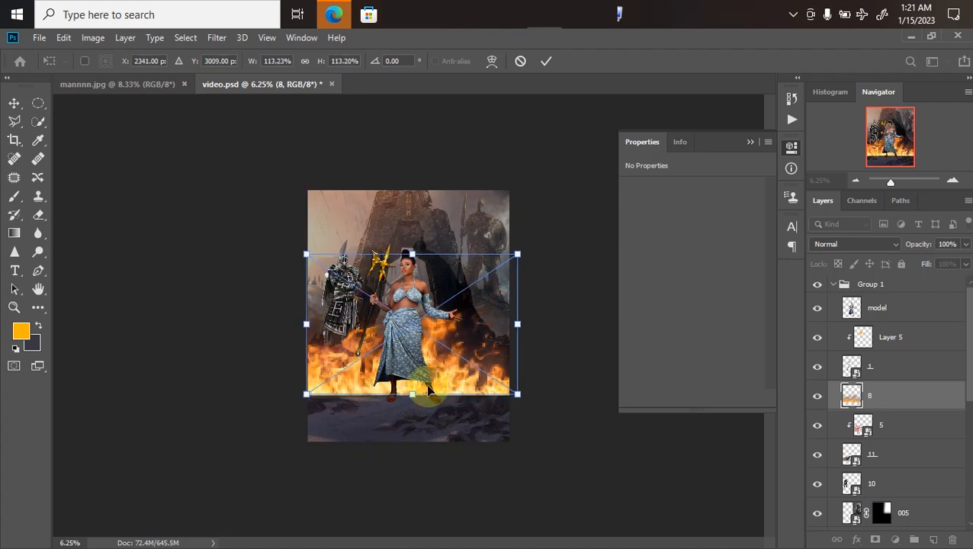
pyautogui.moveTo(414, 400); pyautogui.dragTo(430, 388)
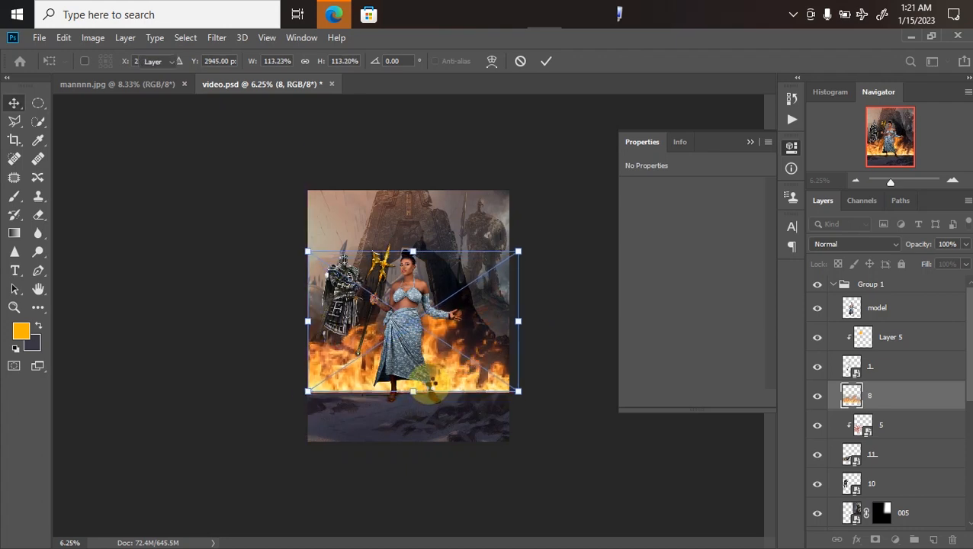
pyautogui.press('Return')
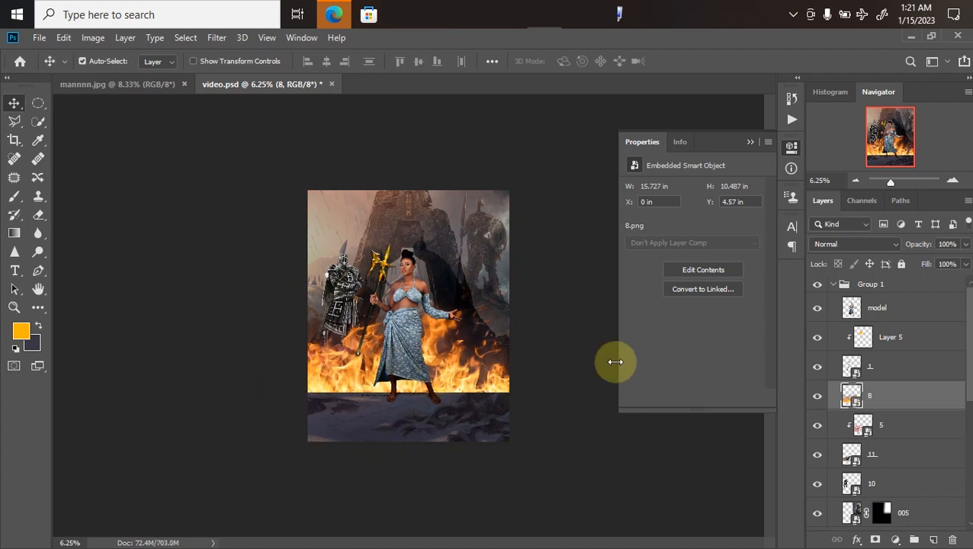
pyautogui.moveTo(897, 398); pyautogui.dragTo(908, 495)
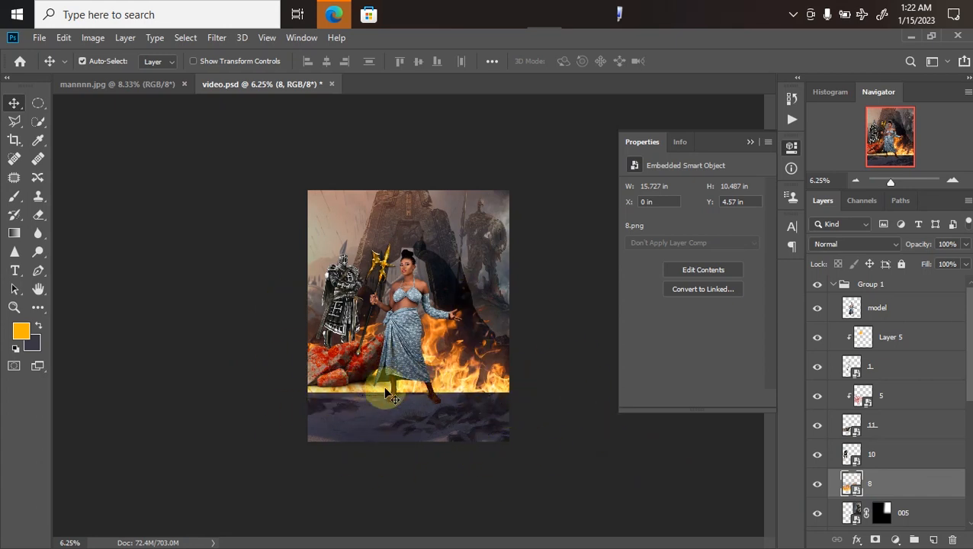
pyautogui.moveTo(472, 375); pyautogui.dragTo(333, 363)
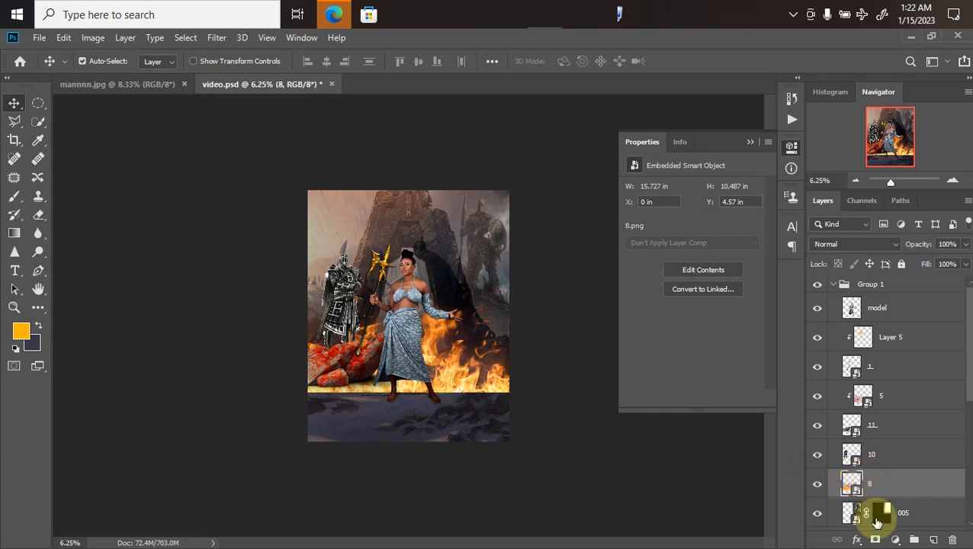
# Add a layer mask to the fire layer 8 and fade its lower edge into the ground with black-to-transparent linear gradients.
pyautogui.click(875, 540)
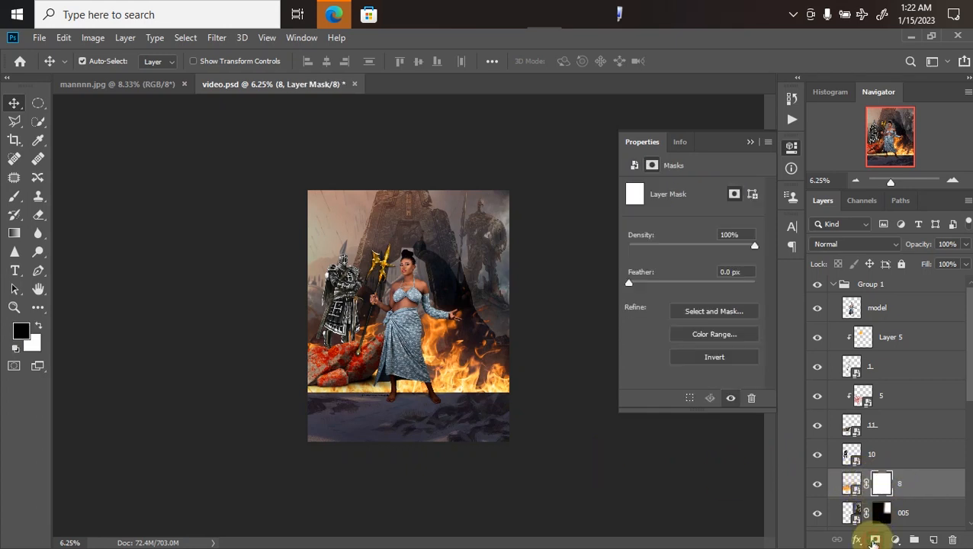
pyautogui.click(19, 236)
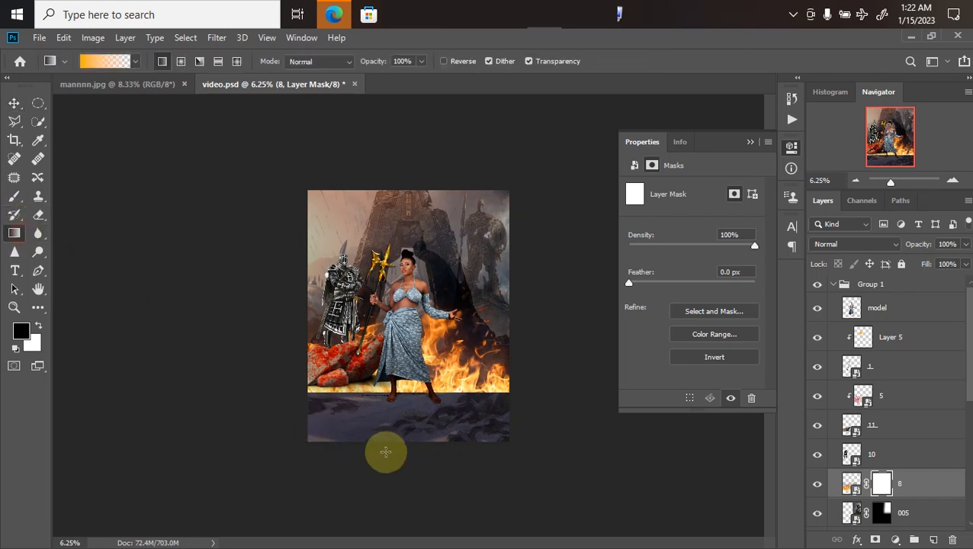
pyautogui.moveTo(411, 426); pyautogui.dragTo(411, 360)
pyautogui.moveTo(412, 406)
pyautogui.mouseDown()
pyautogui.moveTo(411, 344)
pyautogui.moveTo(412, 395)
pyautogui.mouseUp()
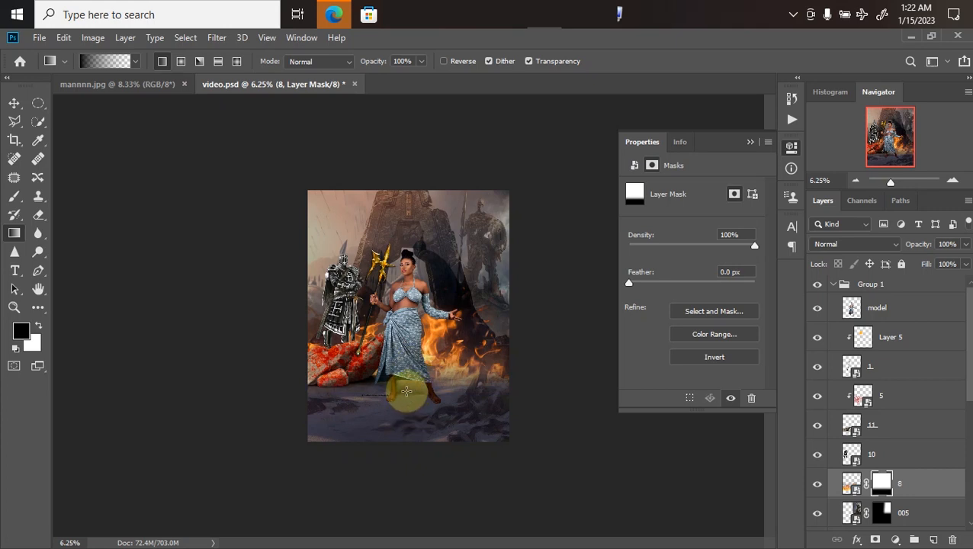
pyautogui.scroll(-1, 476, 420)
pyautogui.scroll(2, 476, 419)
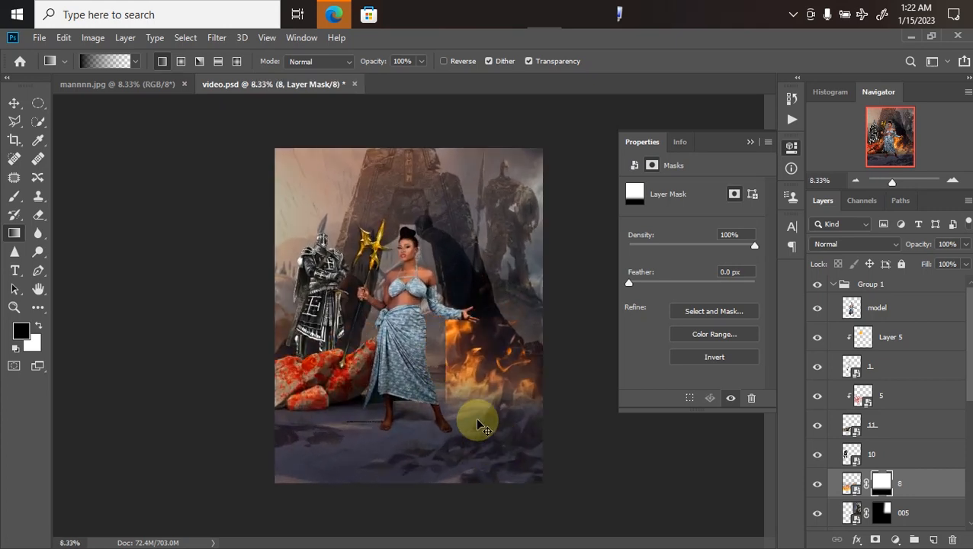
pyautogui.scroll(-1, 481, 426)
pyautogui.scroll(1, 481, 426)
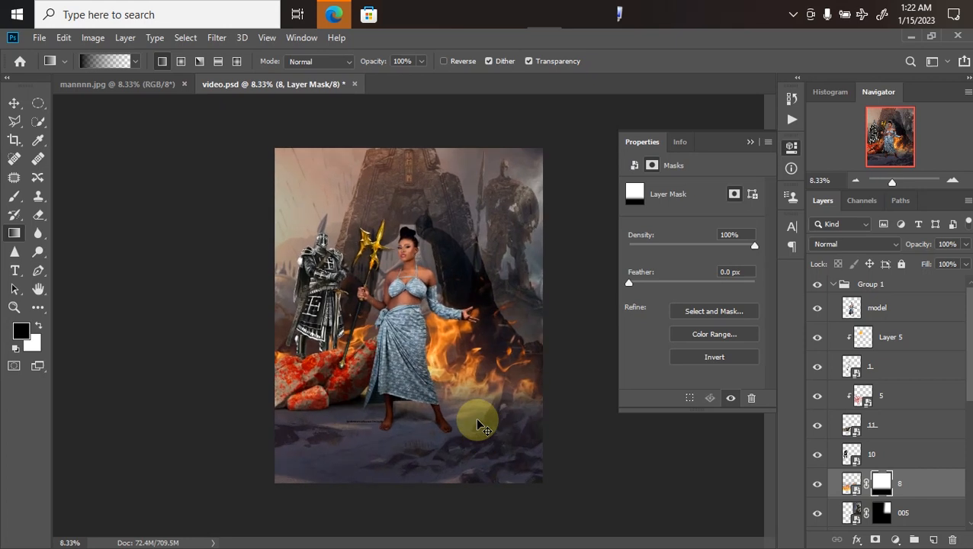
pyautogui.scroll(-1, 480, 425)
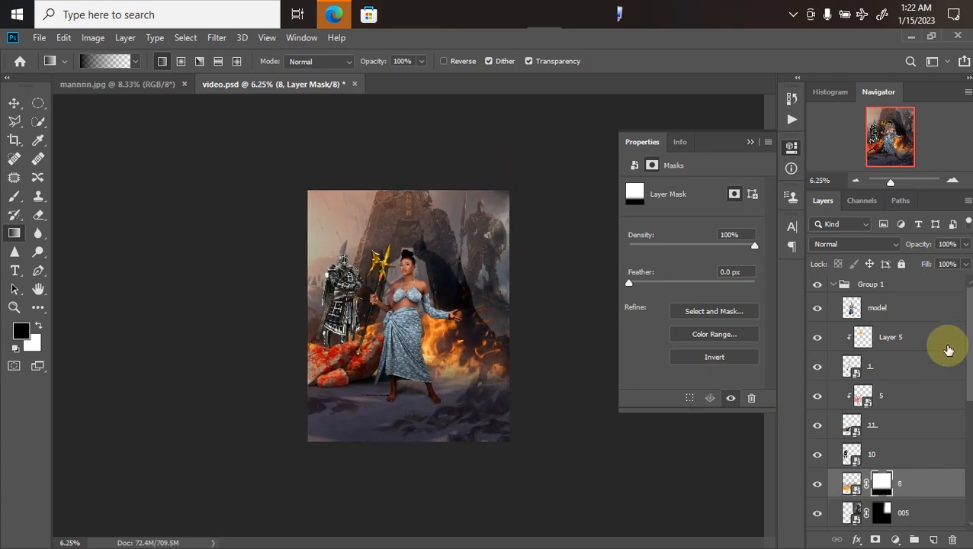
# Place the smoke image 2 above Layer 5, about 15.65 in wide, across the lower scene at X -0.58 in, Y 5.69 in.
pyautogui.click(898, 377)
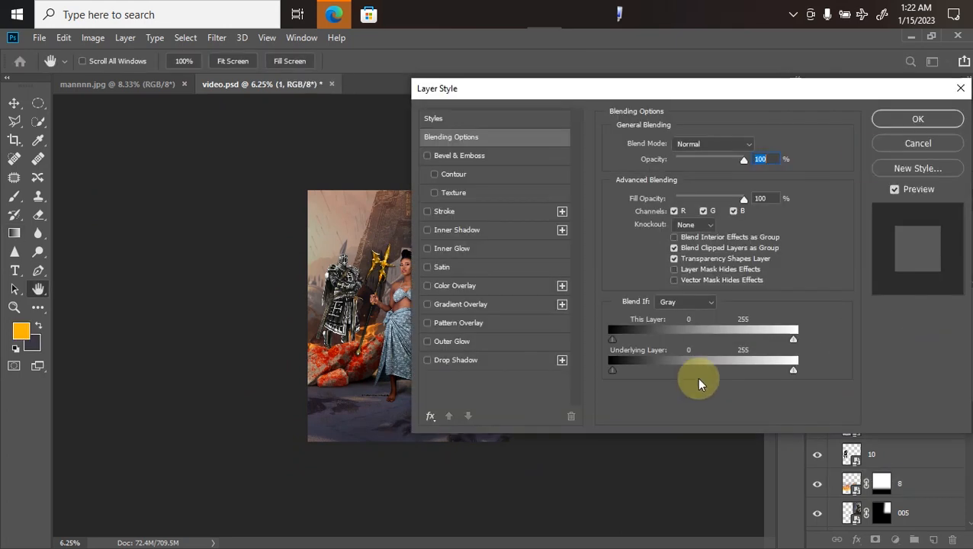
pyautogui.click(903, 144)
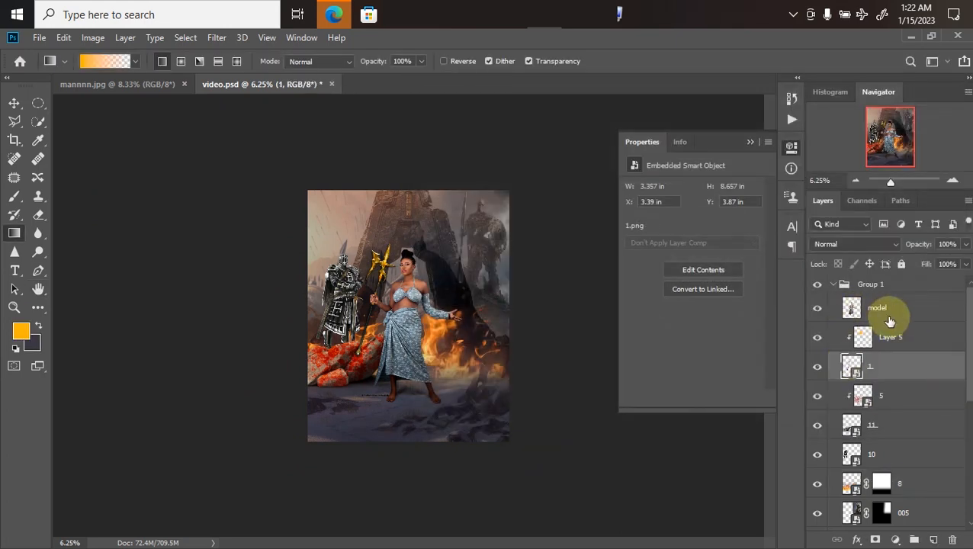
pyautogui.click(892, 334)
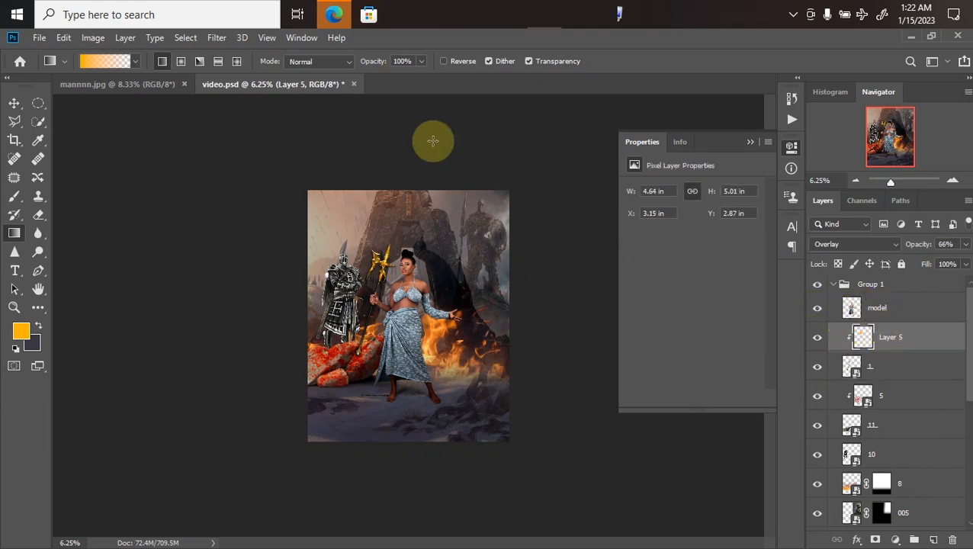
pyautogui.moveTo(334, 15)
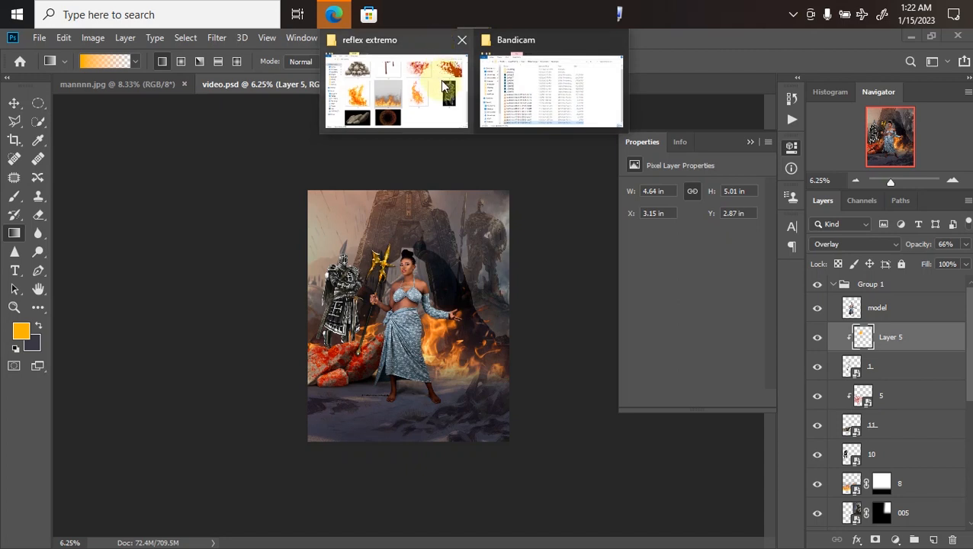
pyautogui.click(418, 99)
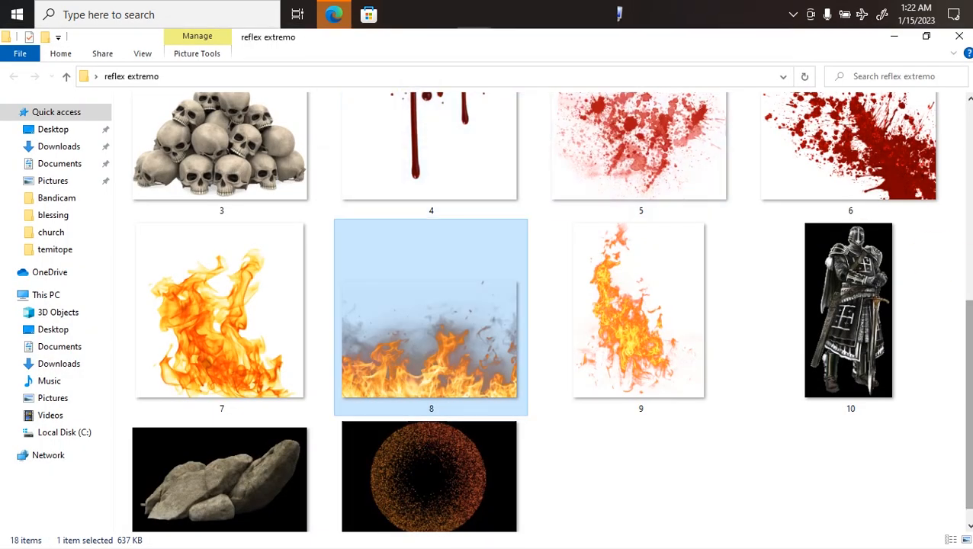
pyautogui.scroll(5, 961, 261)
pyautogui.scroll(1, 550, 311)
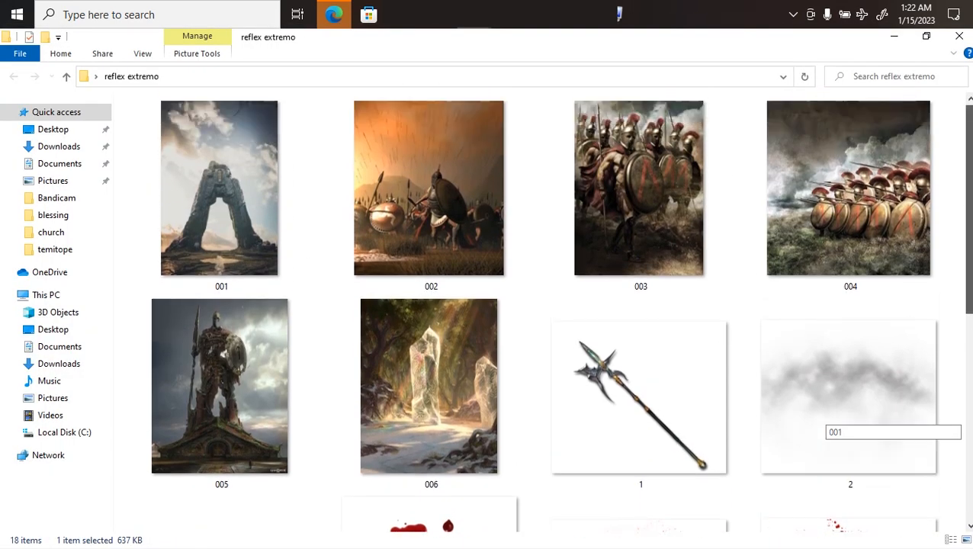
pyautogui.scroll(-1, 832, 321)
pyautogui.click(829, 389)
pyautogui.moveTo(811, 415); pyautogui.dragTo(405, 375)
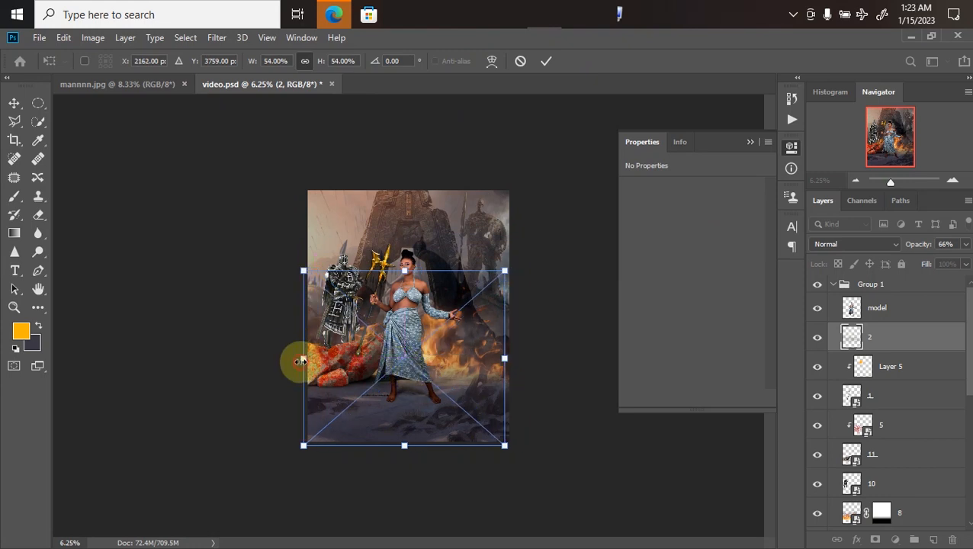
pyautogui.moveTo(300, 359); pyautogui.dragTo(296, 357)
pyautogui.press('g')
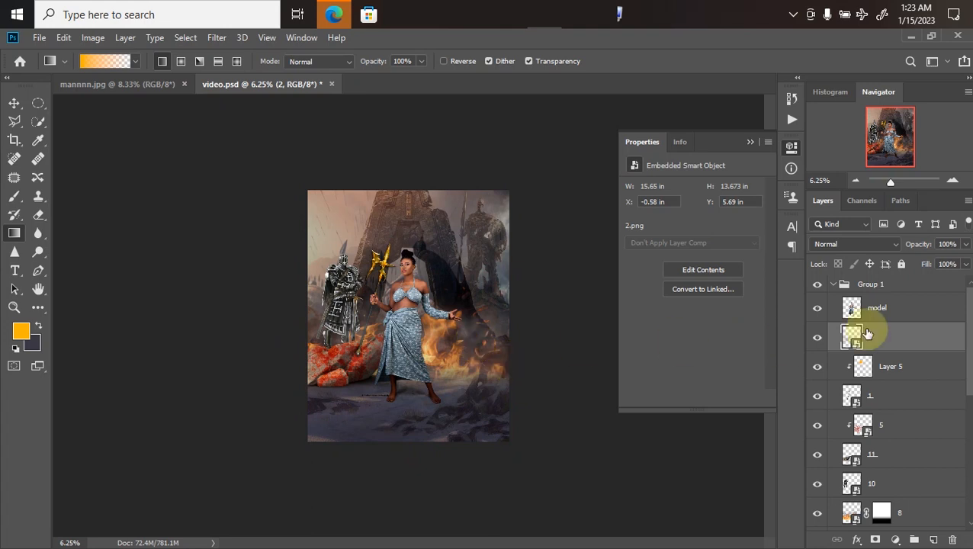
# Duplicate the smoke layer 2 to directly above the model layer and check the smoke up close and in the whole scene.
pyautogui.moveTo(868, 333); pyautogui.dragTo(915, 296)
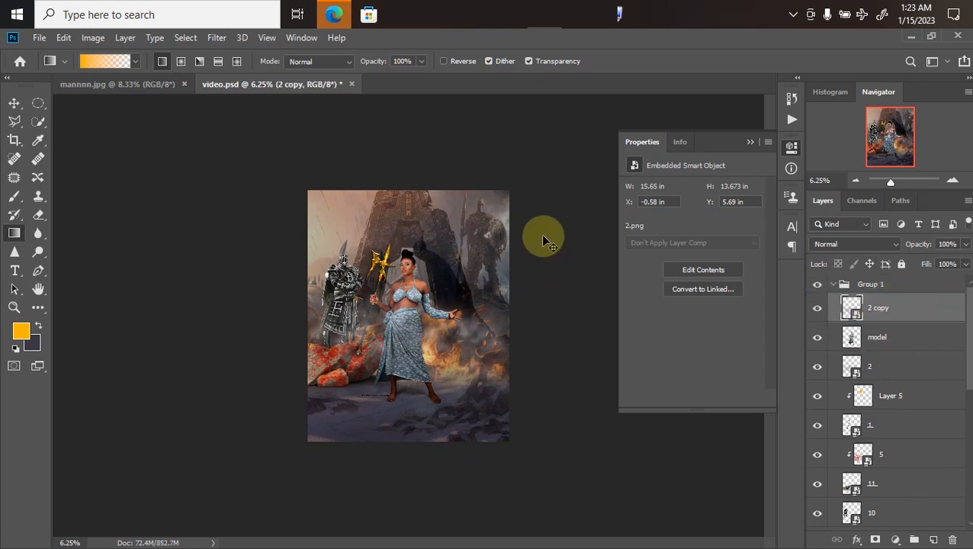
pyautogui.hotkey('ctrl', '+')
pyautogui.hotkey('ctrl', '-')
pyautogui.hotkey('ctrl', '+')
pyautogui.hotkey('ctrl', '-')
# Place the skull pile image 3, about 6.84 in wide, at X -0.58 in, Y 12.99 in, and stack it directly below the model layer.
pyautogui.moveTo(333, 14)
pyautogui.click(431, 86)
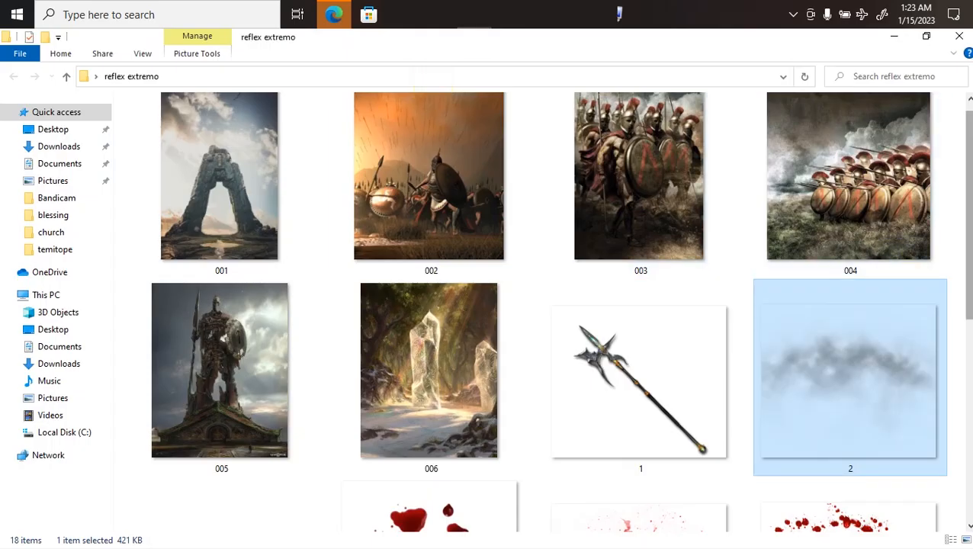
pyautogui.scroll(-4, 831, 168)
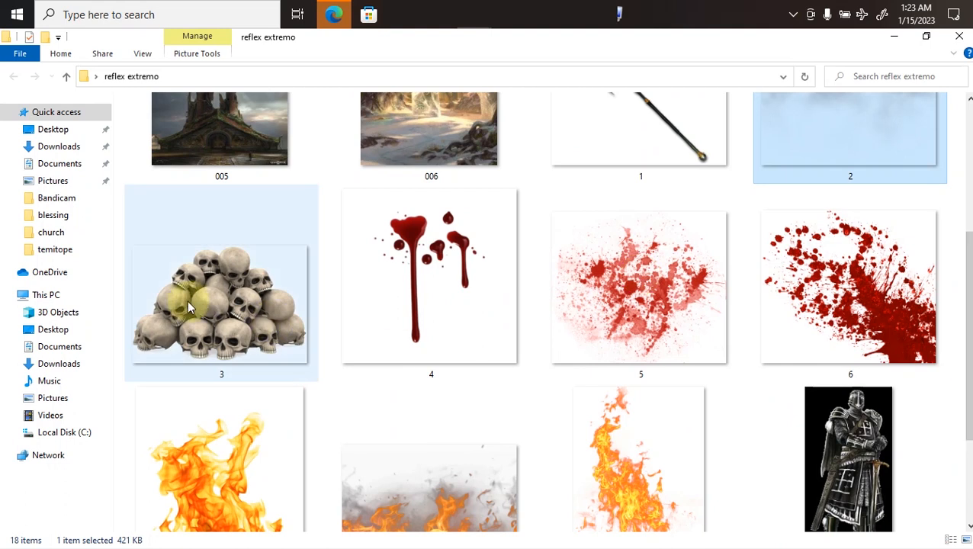
pyautogui.click(187, 301)
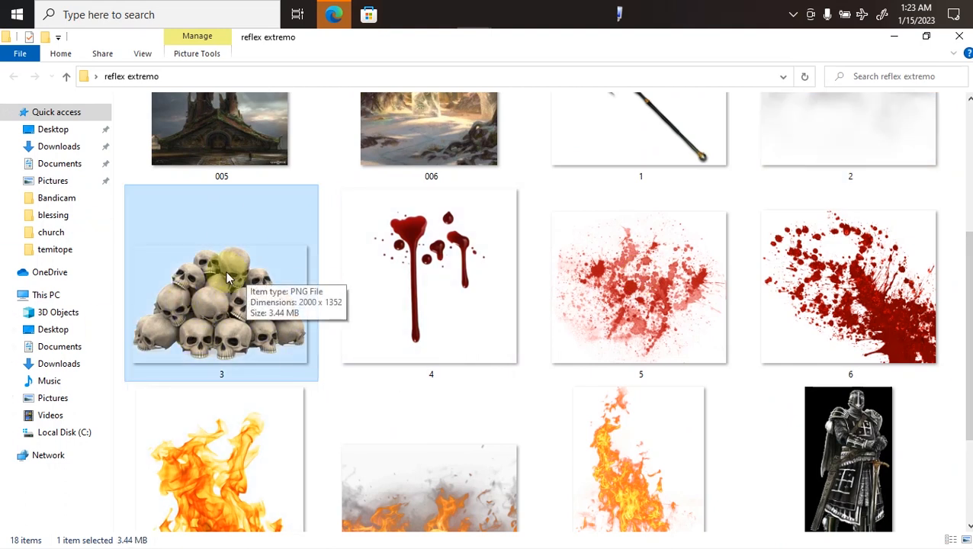
pyautogui.moveTo(228, 278); pyautogui.dragTo(318, 353)
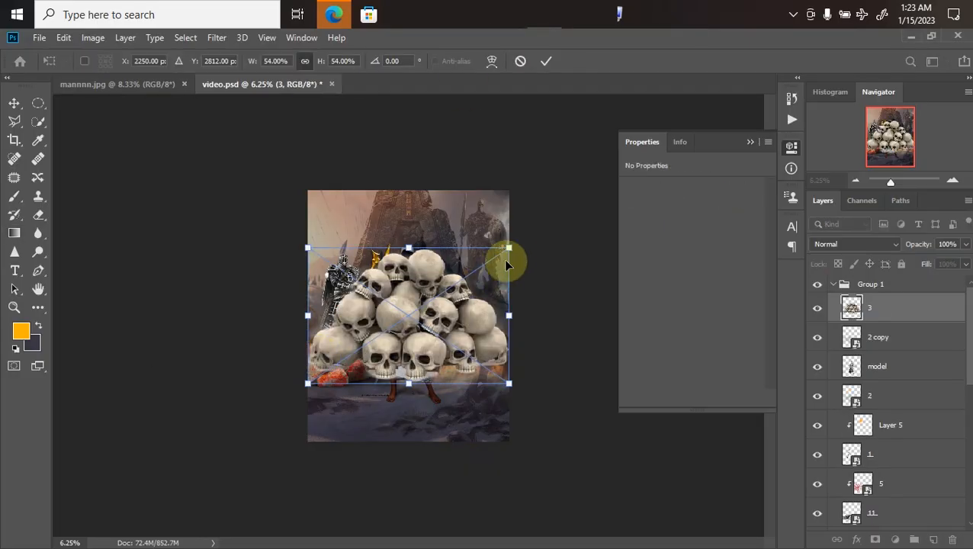
pyautogui.moveTo(510, 247); pyautogui.dragTo(432, 350)
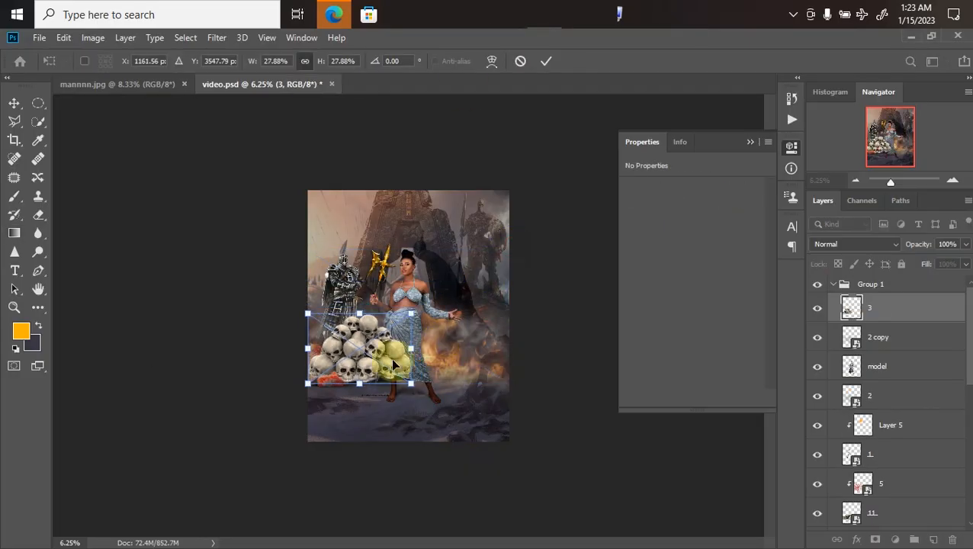
pyautogui.moveTo(371, 380); pyautogui.dragTo(358, 402)
pyautogui.press('Return')
pyautogui.press('g')
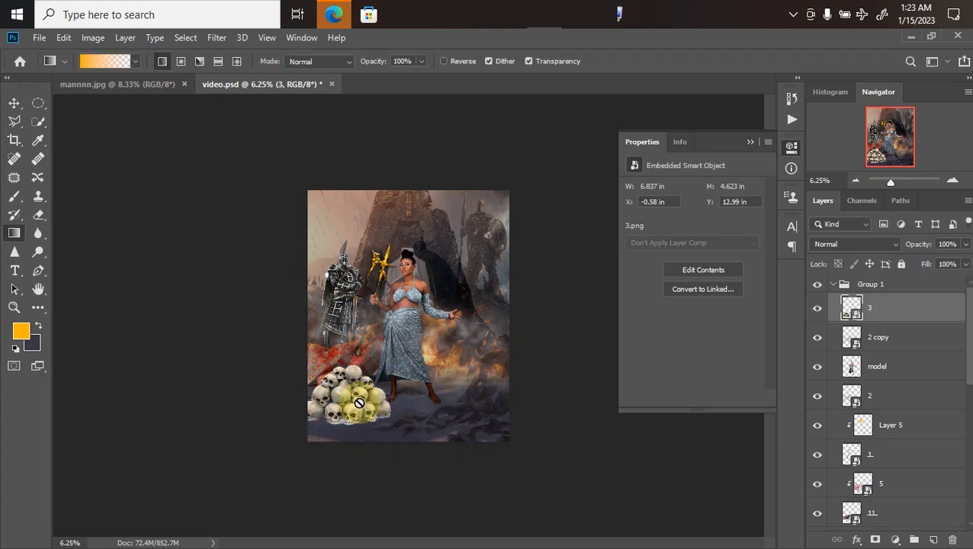
pyautogui.moveTo(855, 331); pyautogui.dragTo(887, 391)
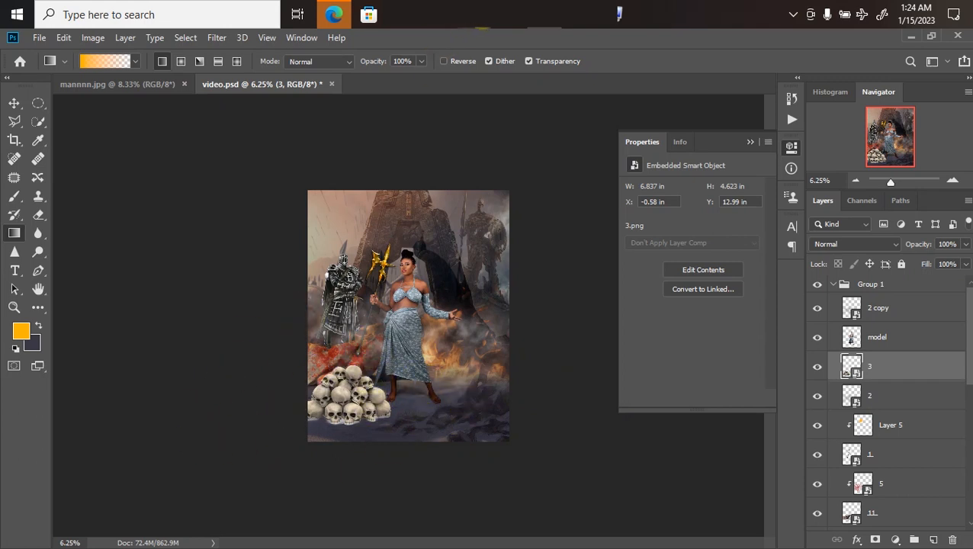
# Place the blood splatter image 6 over the skull pile at about 100% scale, X -2.89 in, Y 10.74 in, directly above layer 3.
pyautogui.moveTo(482, 19)
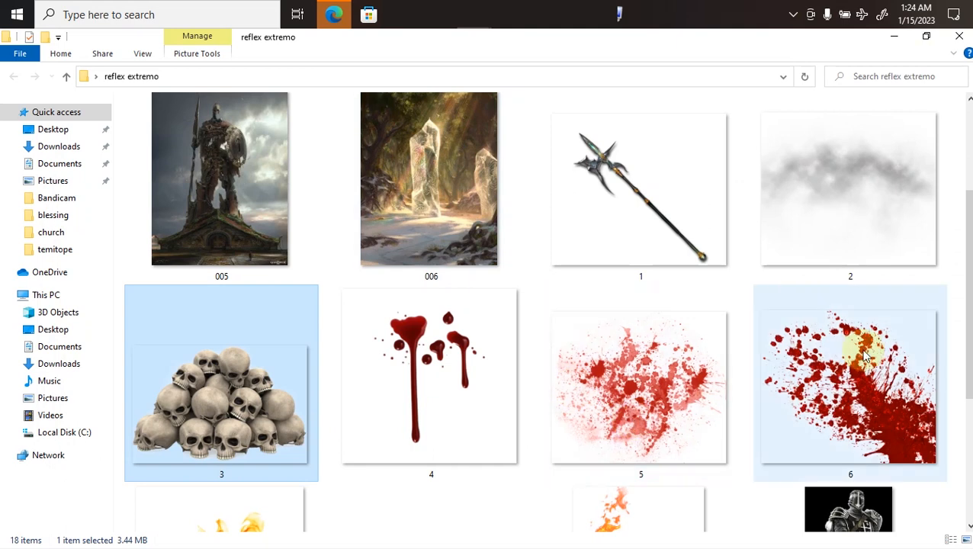
pyautogui.moveTo(861, 390); pyautogui.dragTo(340, 401)
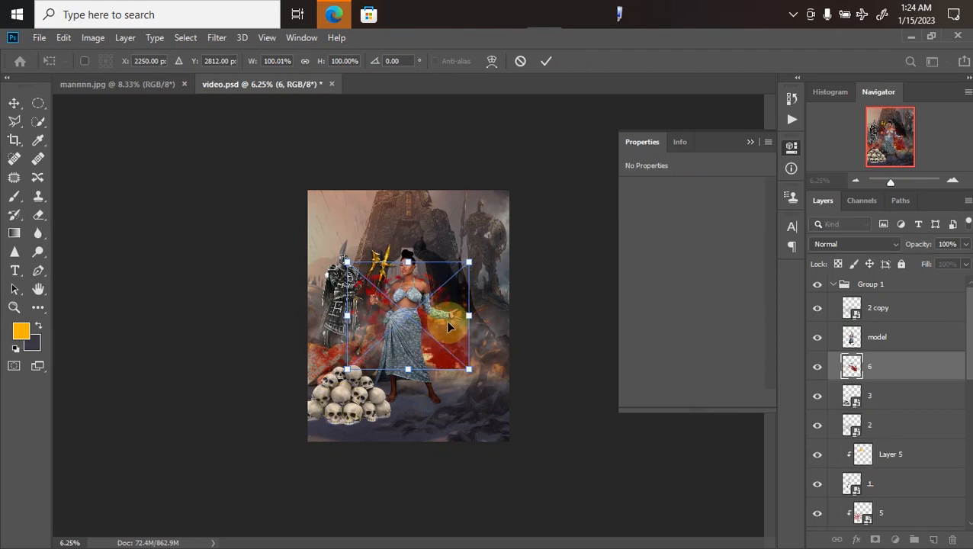
pyautogui.moveTo(447, 323); pyautogui.dragTo(365, 421)
pyautogui.press('g')
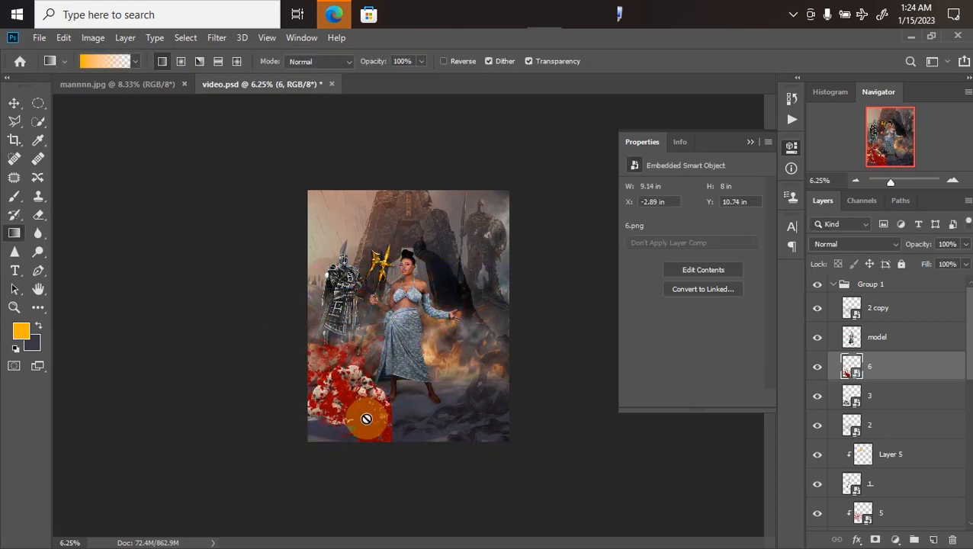
# Clip the blood splatter layer 6 to the skulls, set its blend mode to Overlay and check the result up close.
pyautogui.rightClick(889, 369)
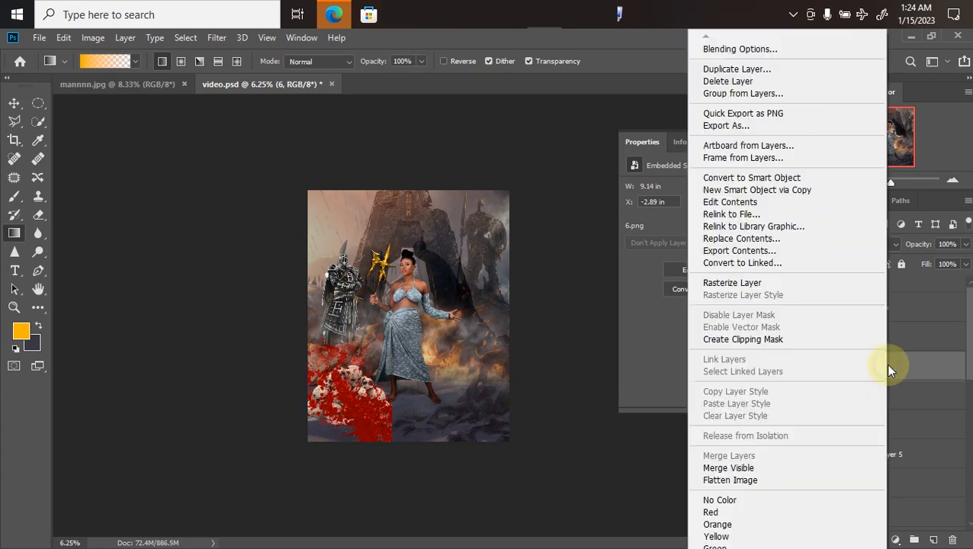
pyautogui.click(739, 340)
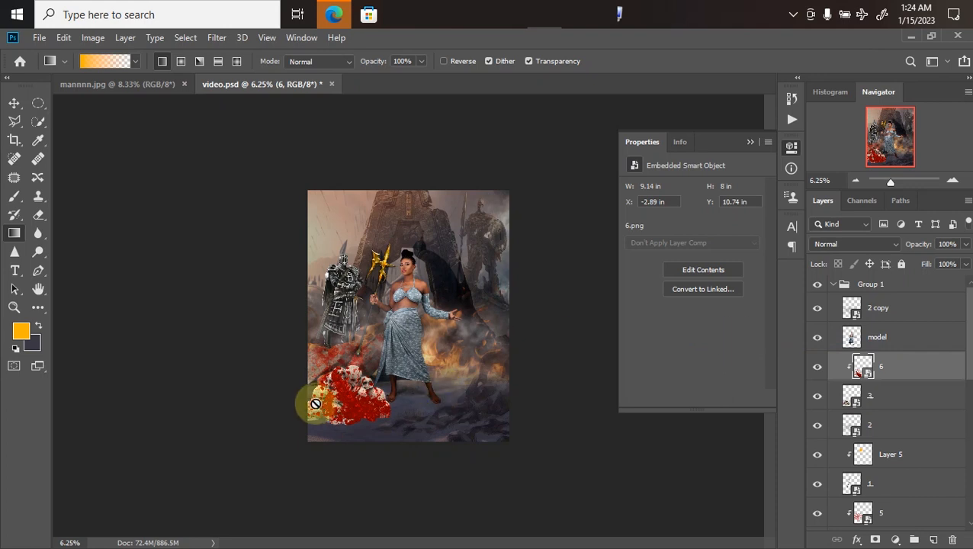
pyautogui.click(876, 243)
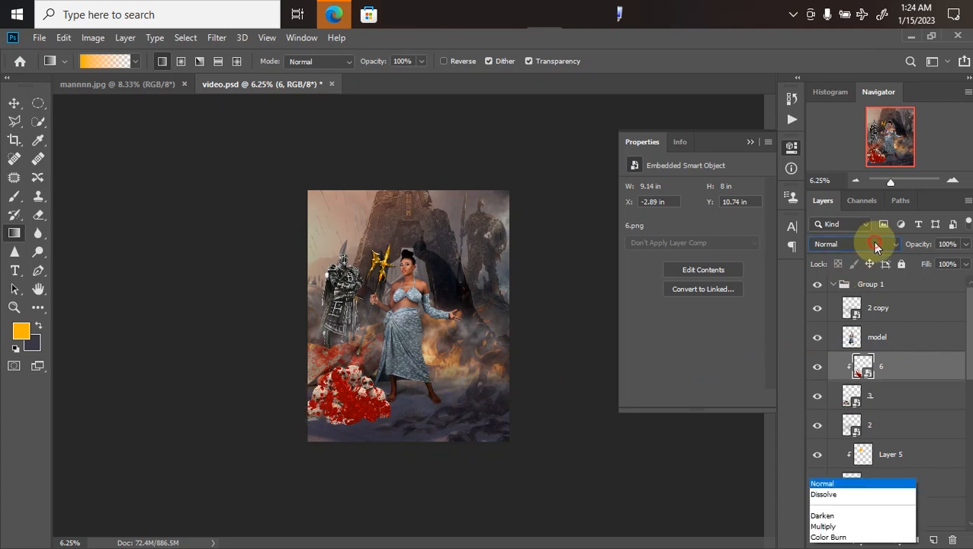
pyautogui.click(836, 366)
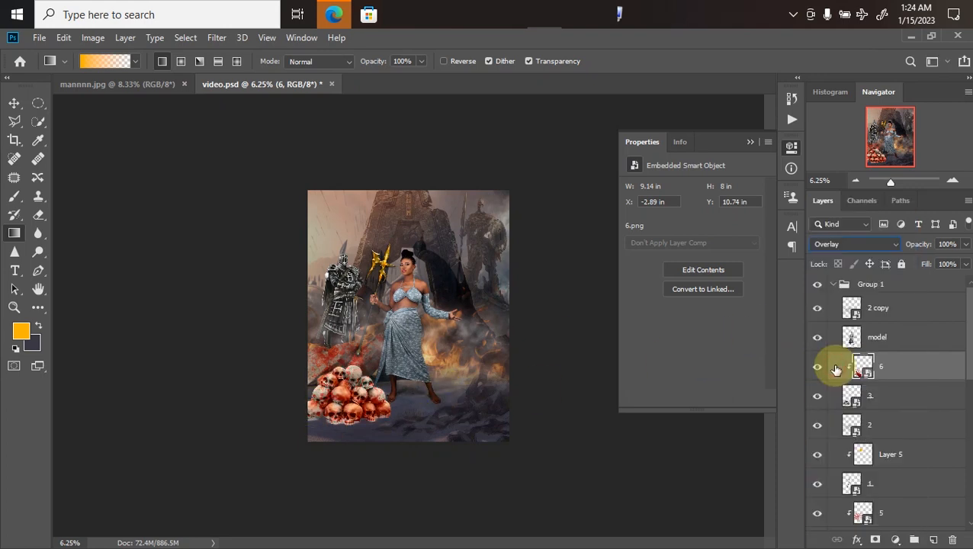
pyautogui.hotkey('ctrl', '+')
pyautogui.hotkey('ctrl', '-')
pyautogui.hotkey('ctrl', '+')
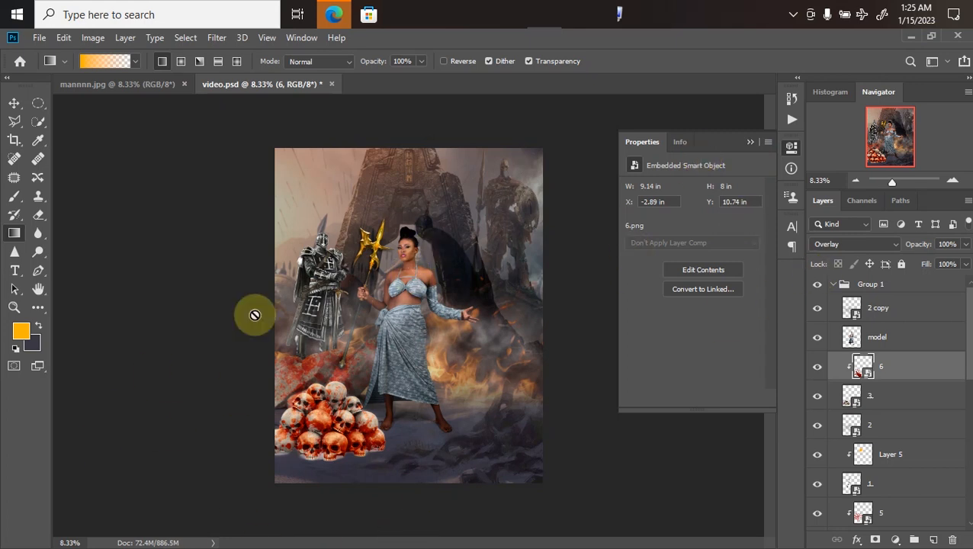
# Look through the reflex extremo image folder for another foreground element to add to the scene.
pyautogui.click(15, 103)
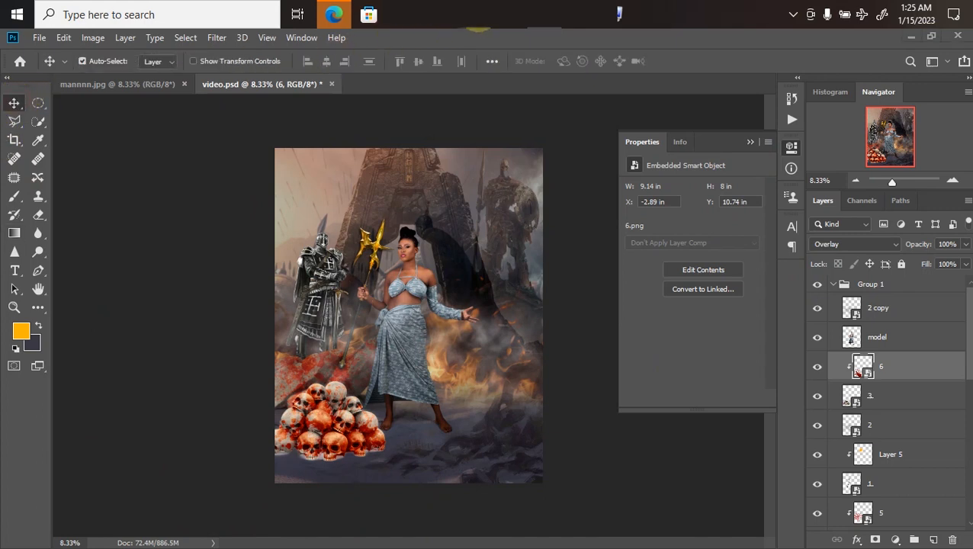
pyautogui.moveTo(477, 15)
pyautogui.click(434, 65)
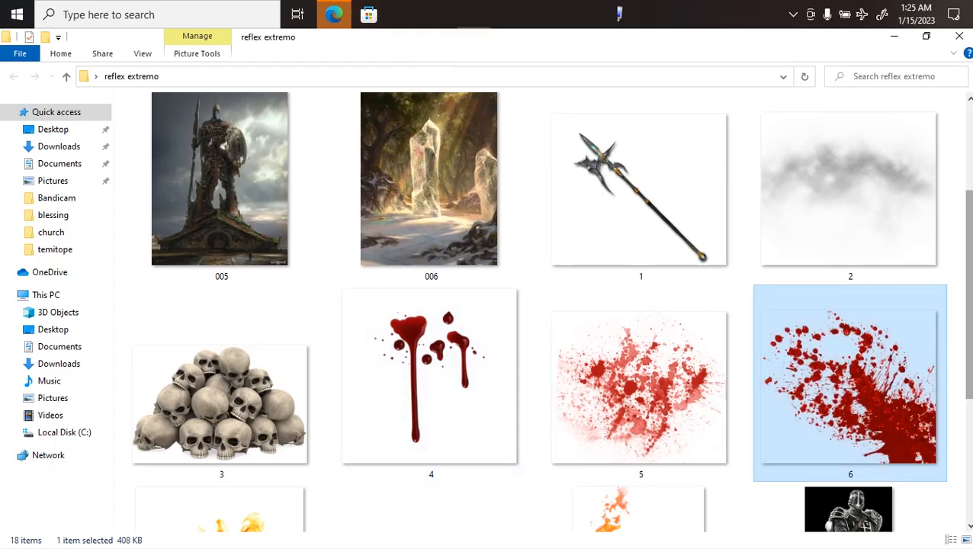
pyautogui.scroll(2, 828, 244)
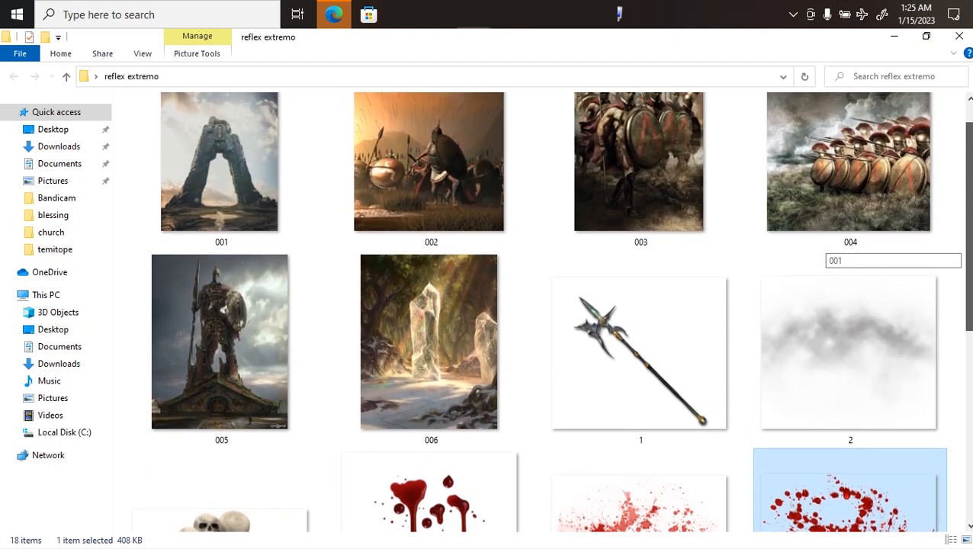
pyautogui.scroll(-1, 828, 244)
pyautogui.scroll(-2, 828, 251)
pyautogui.scroll(1, 828, 252)
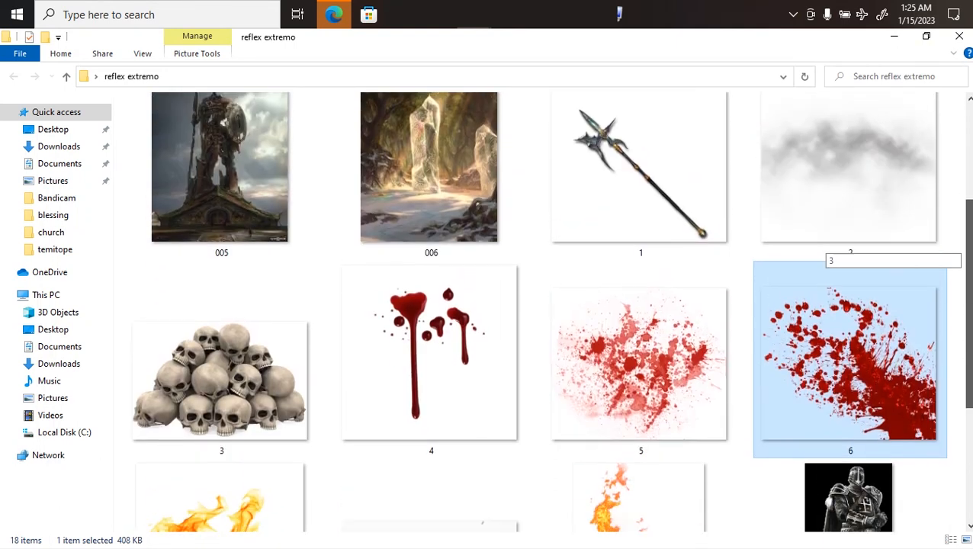
pyautogui.scroll(-1, 828, 252)
pyautogui.scroll(-1, 827, 256)
pyautogui.scroll(1, 827, 255)
pyautogui.scroll(-2, 828, 256)
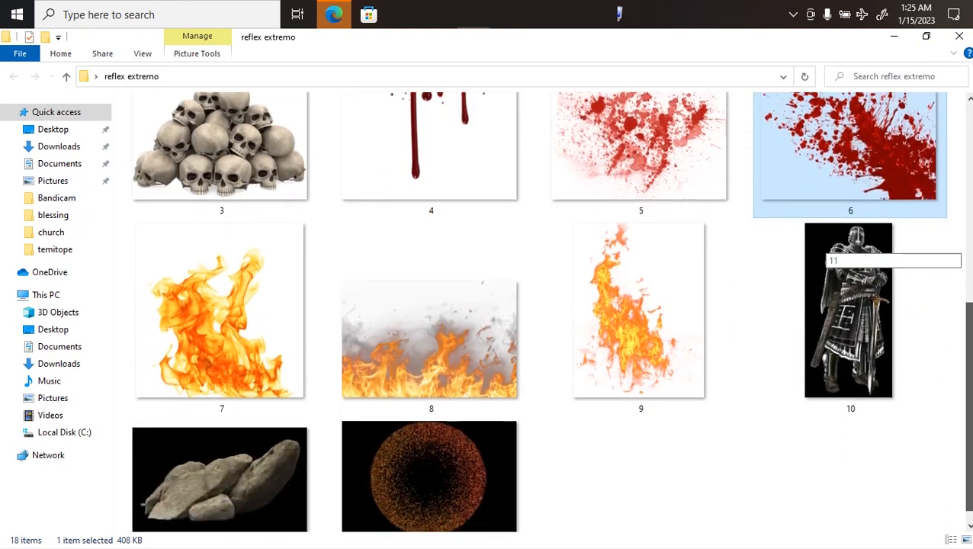
pyautogui.scroll(1, 827, 252)
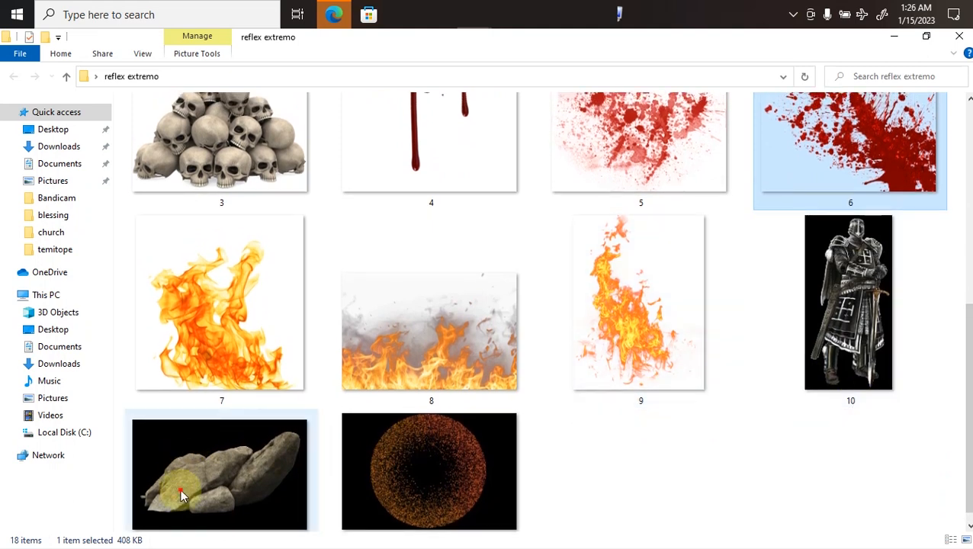
# Place the rocks image 11 in the foreground at about 100% scale, X -2.89 in, Y 13.62 in, and stack it at the top of Group 1.
pyautogui.moveTo(199, 492); pyautogui.dragTo(348, 475)
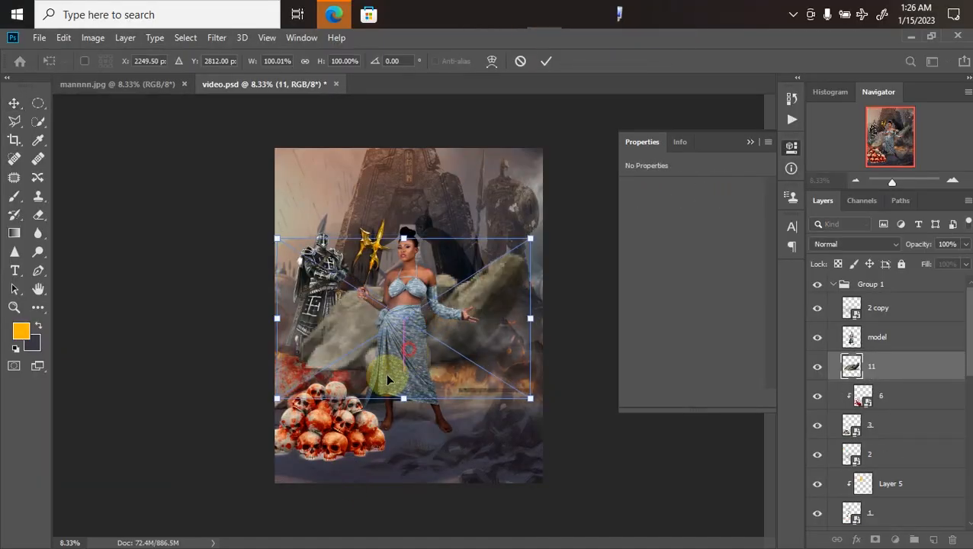
pyautogui.moveTo(386, 373); pyautogui.dragTo(354, 490)
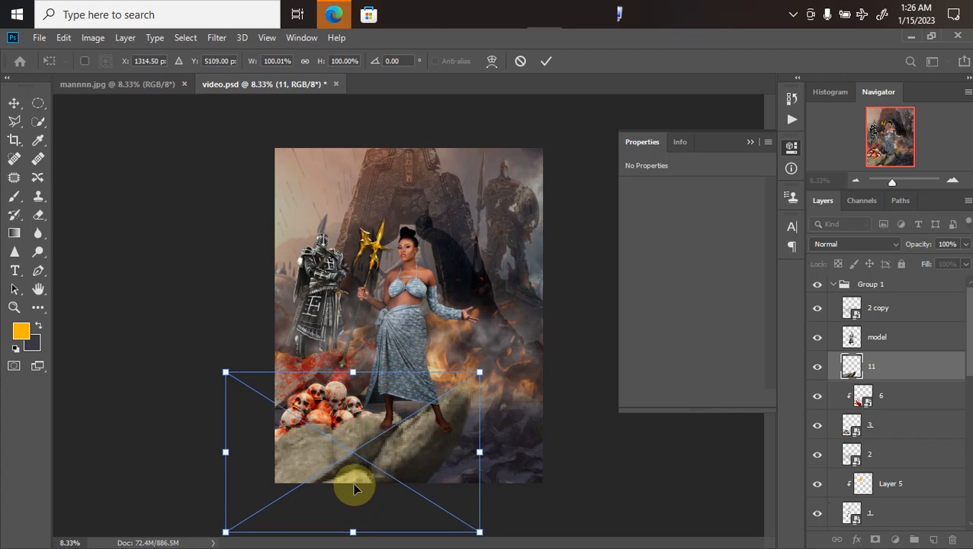
pyautogui.press('Return')
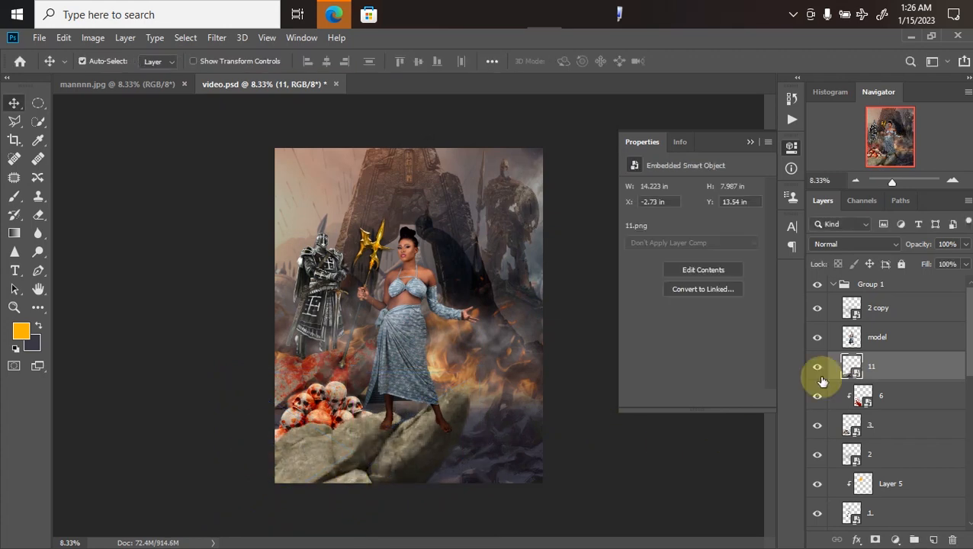
pyautogui.moveTo(884, 374); pyautogui.dragTo(887, 289)
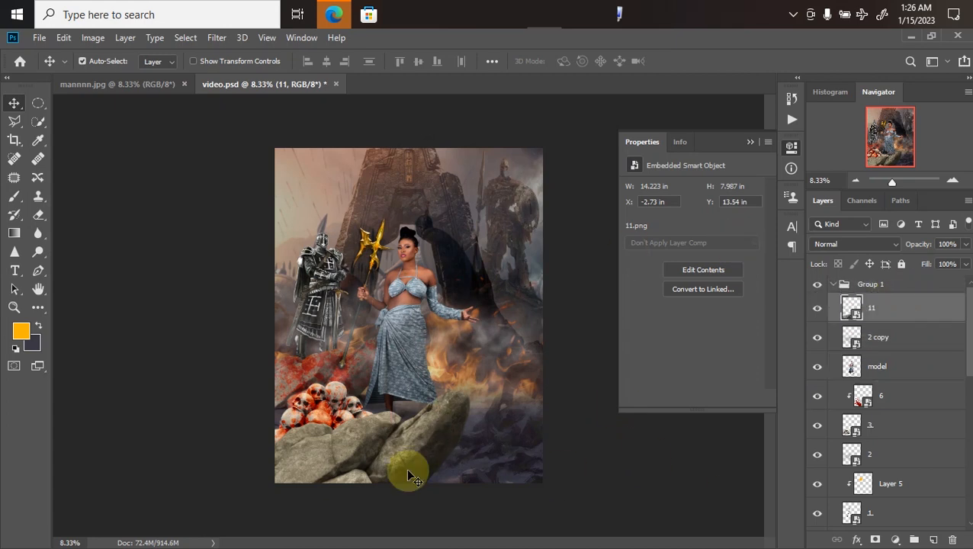
pyautogui.moveTo(307, 432); pyautogui.dragTo(329, 451)
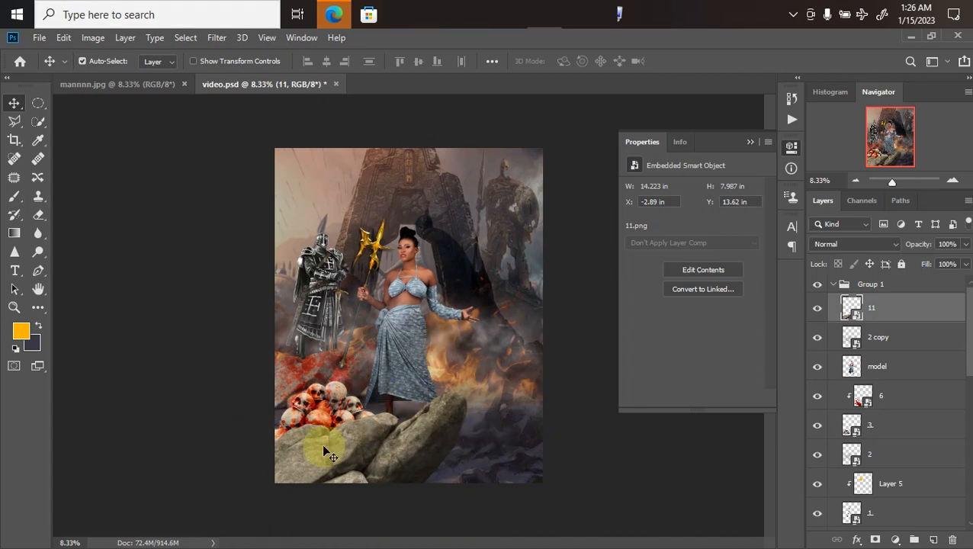
# Place the blood splatter image 5 over the foreground rocks at about 124% scale, X -1.34 in, Y 10.92 in, directly above layer 11.
pyautogui.moveTo(334, 15)
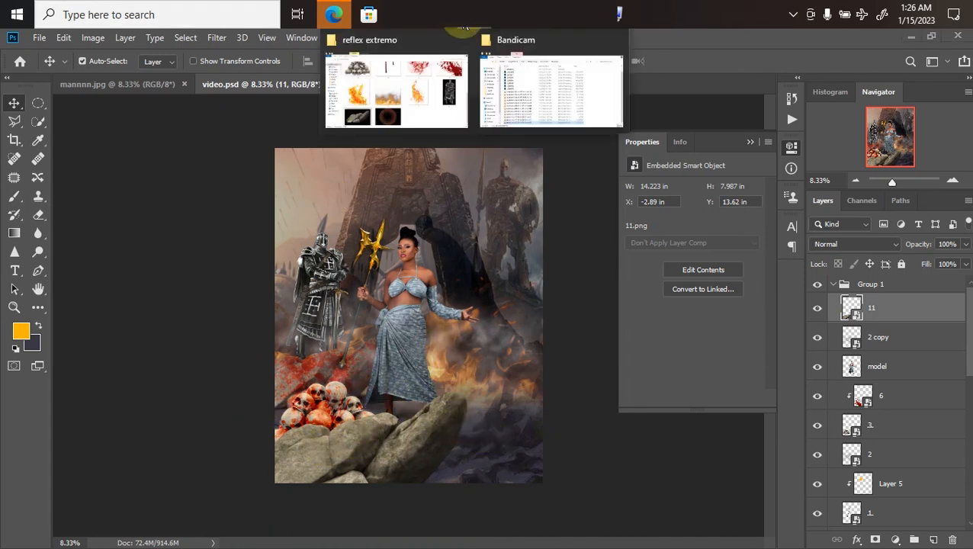
pyautogui.click(424, 93)
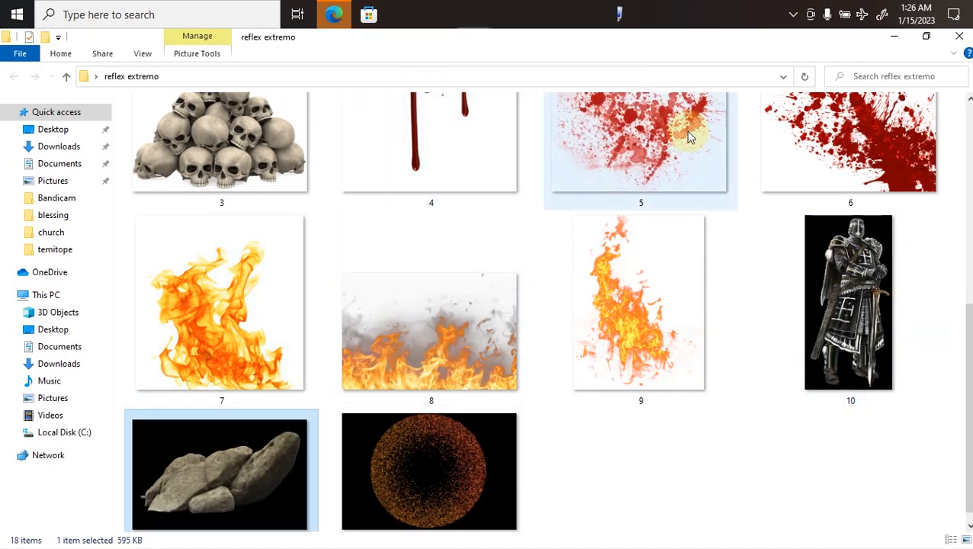
pyautogui.moveTo(665, 130); pyautogui.dragTo(374, 462)
pyautogui.moveTo(442, 345); pyautogui.dragTo(383, 471)
pyautogui.moveTo(442, 443); pyautogui.dragTo(479, 442)
pyautogui.moveTo(253, 446); pyautogui.dragTo(246, 446)
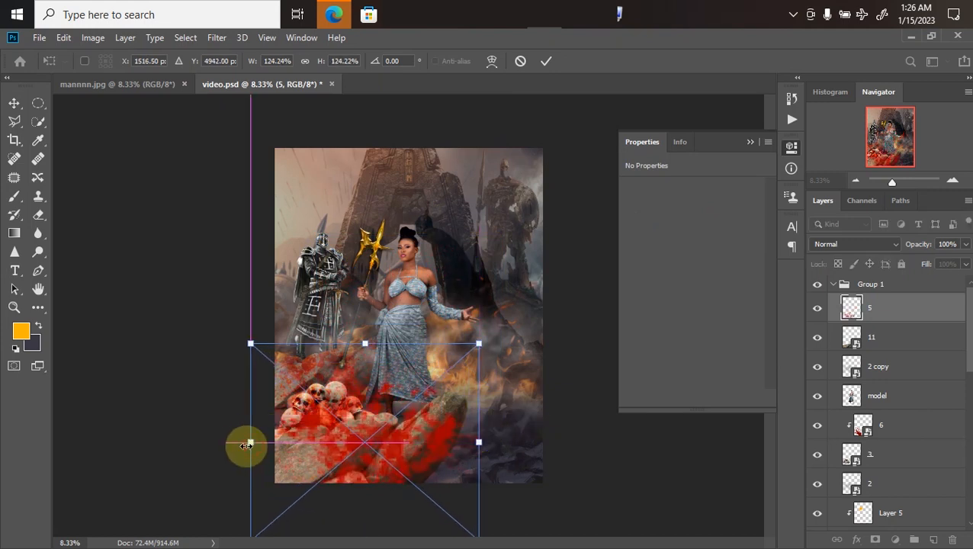
pyautogui.press('Return')
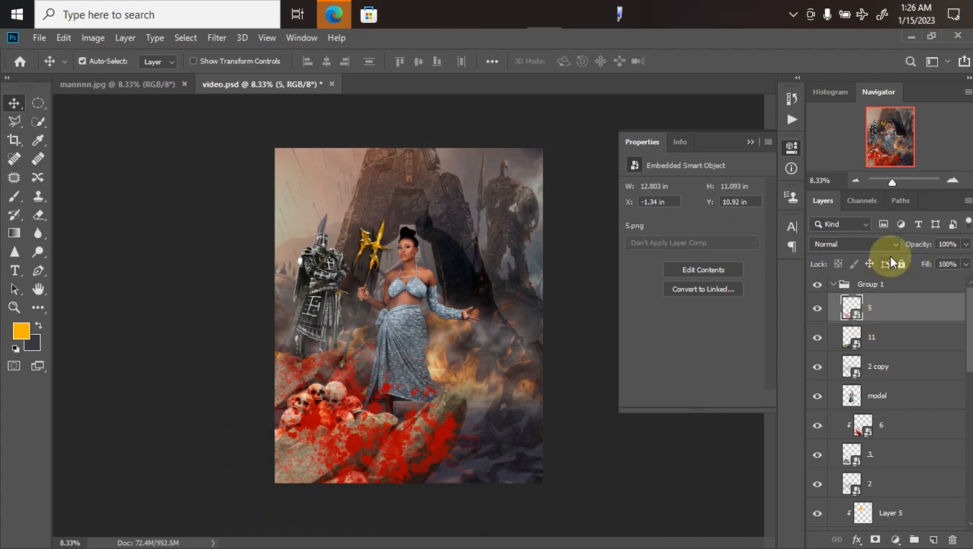
# Clip the blood splatter layer 5 to the rocks layer 11 and set its blend mode to Overlay.
pyautogui.rightClick(888, 306)
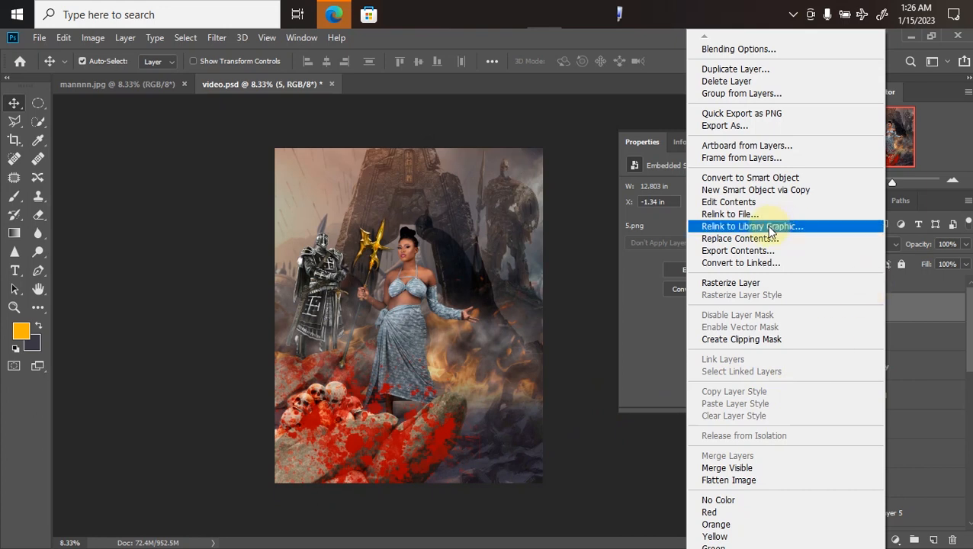
pyautogui.click(752, 340)
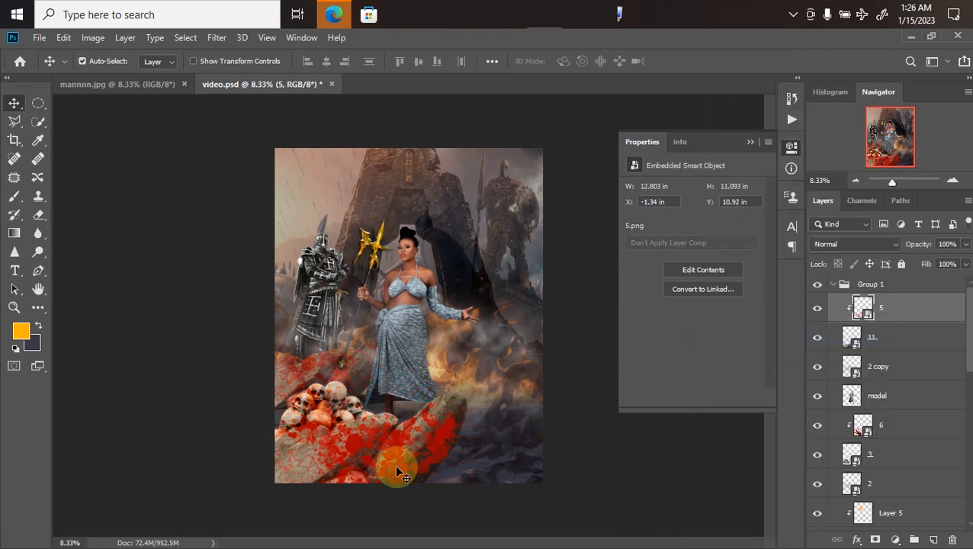
pyautogui.click(875, 245)
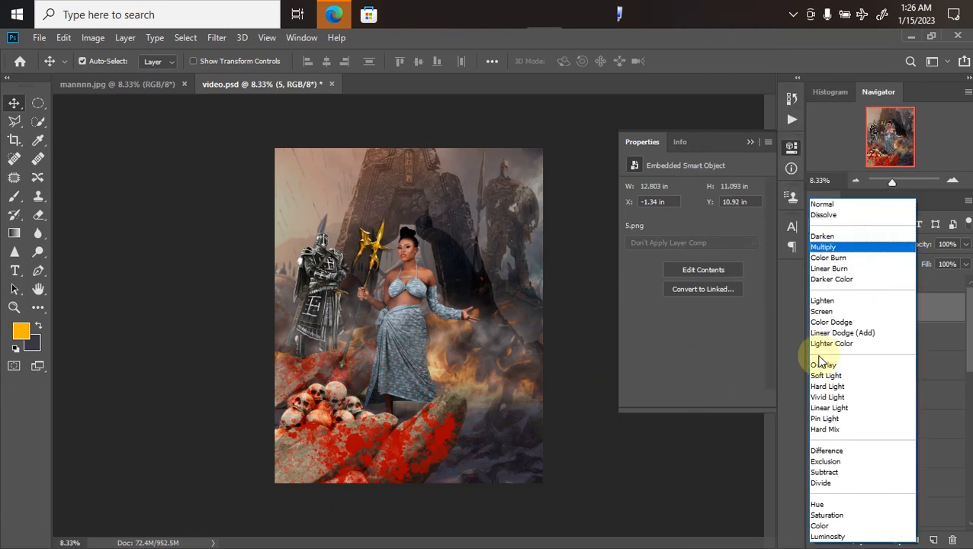
pyautogui.click(824, 366)
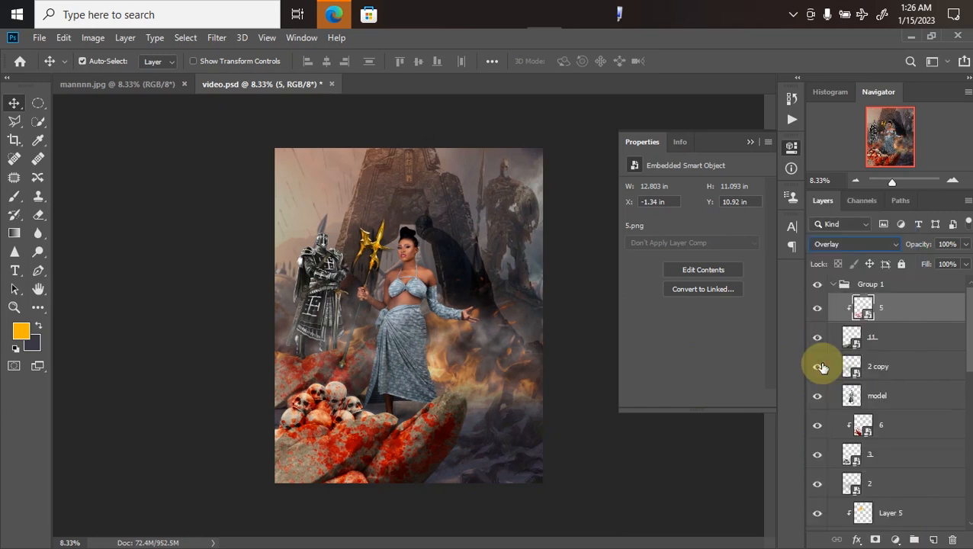
pyautogui.hotkey('ctrl', '-')
pyautogui.hotkey('ctrl', '+')
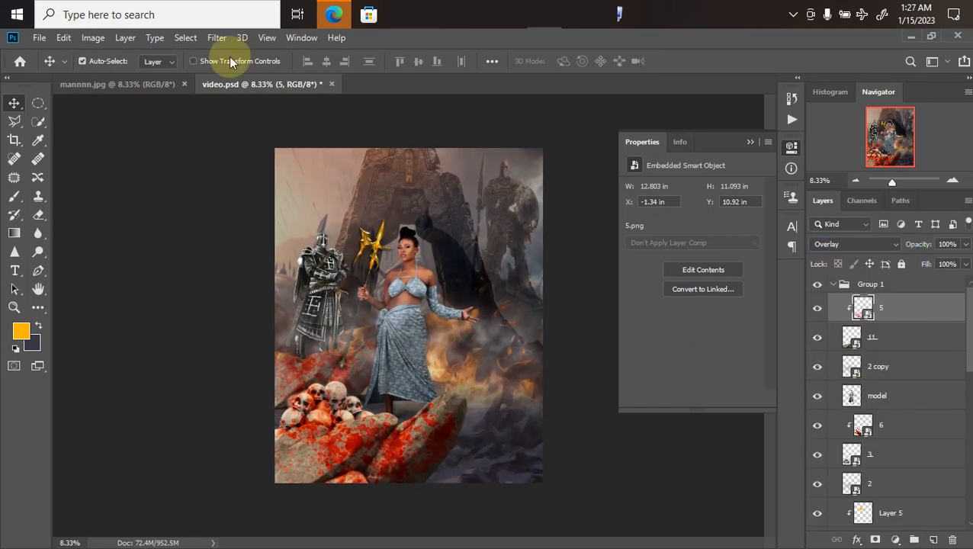
# Consult the finished reference image, and place fire image 9 on the woman's open hand at about 33% scale, X 9.56 in, Y 6.65 in.
pyautogui.click(140, 83)
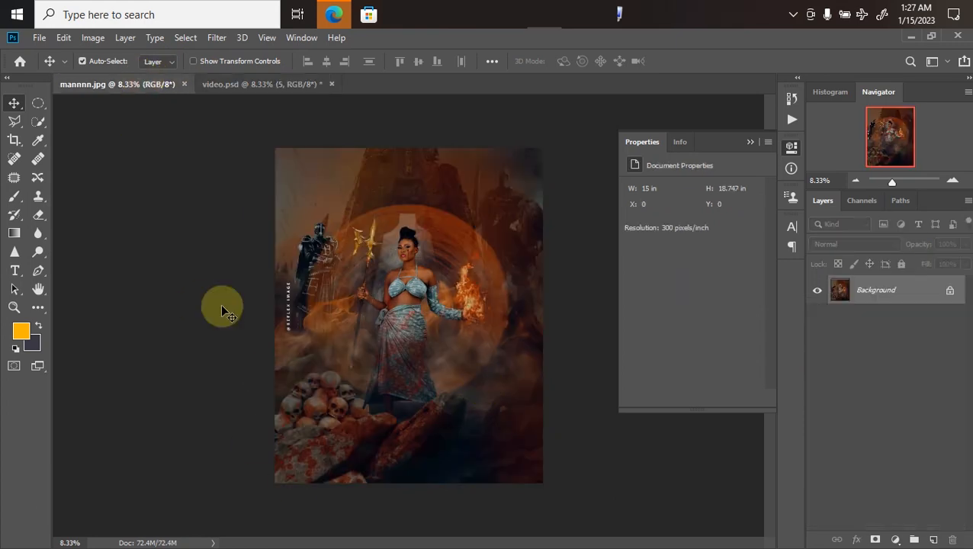
pyautogui.click(279, 86)
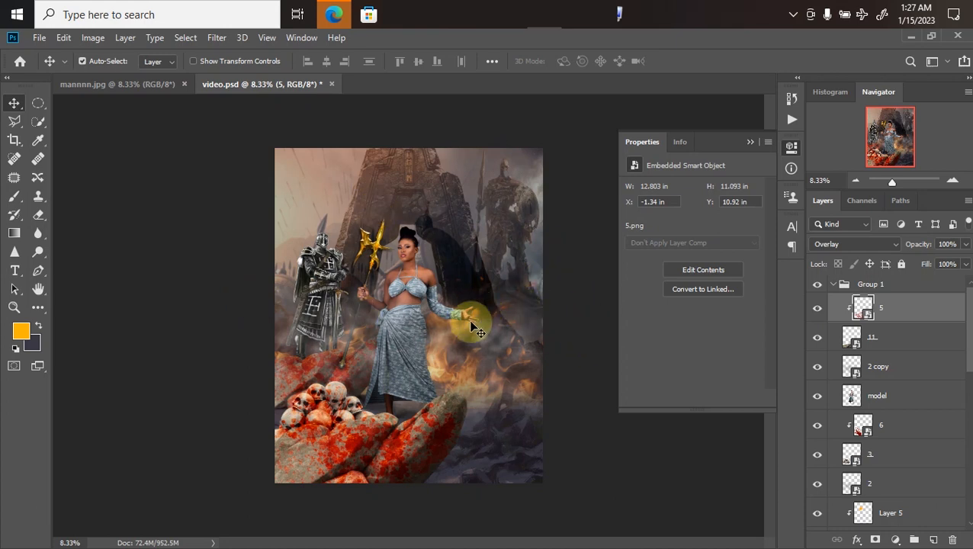
pyautogui.hotkey('ctrl', '=')
pyautogui.hotkey('ctrl', '=')
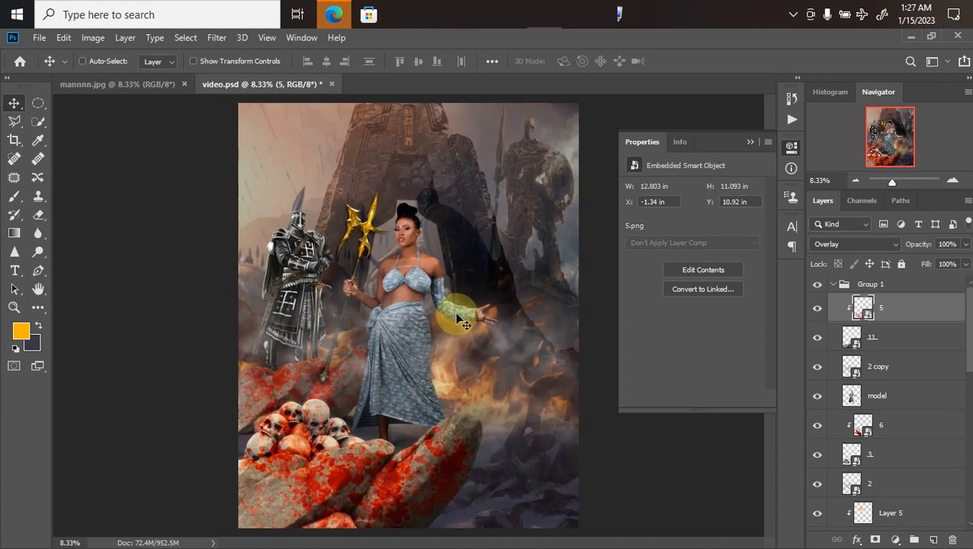
pyautogui.hotkey('ctrl', '-')
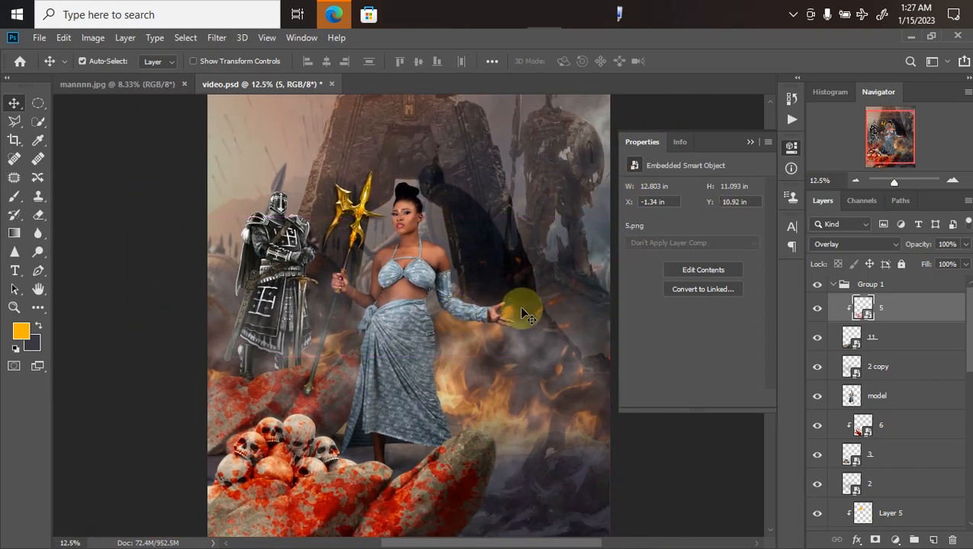
pyautogui.moveTo(334, 15)
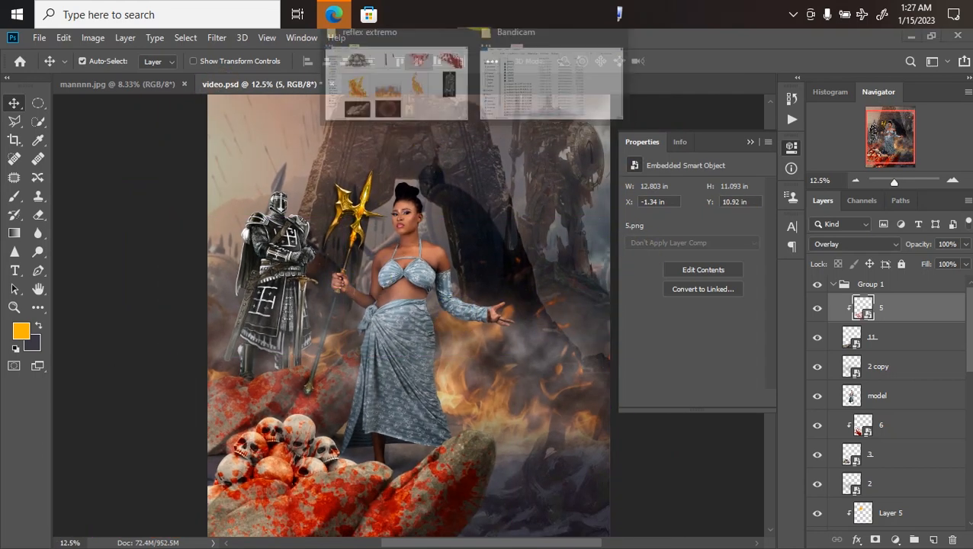
pyautogui.click(406, 93)
pyautogui.moveTo(587, 289); pyautogui.dragTo(493, 259)
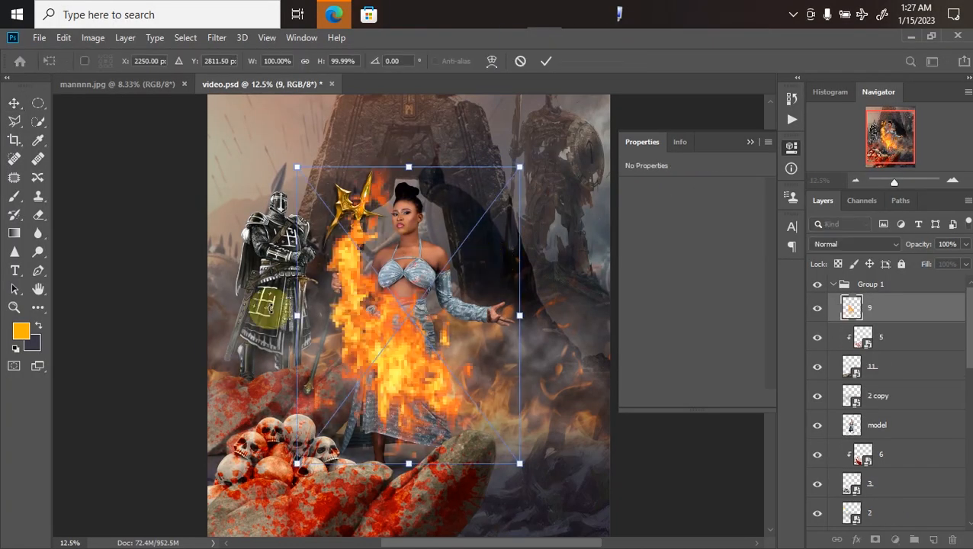
pyautogui.moveTo(296, 315); pyautogui.dragTo(490, 296)
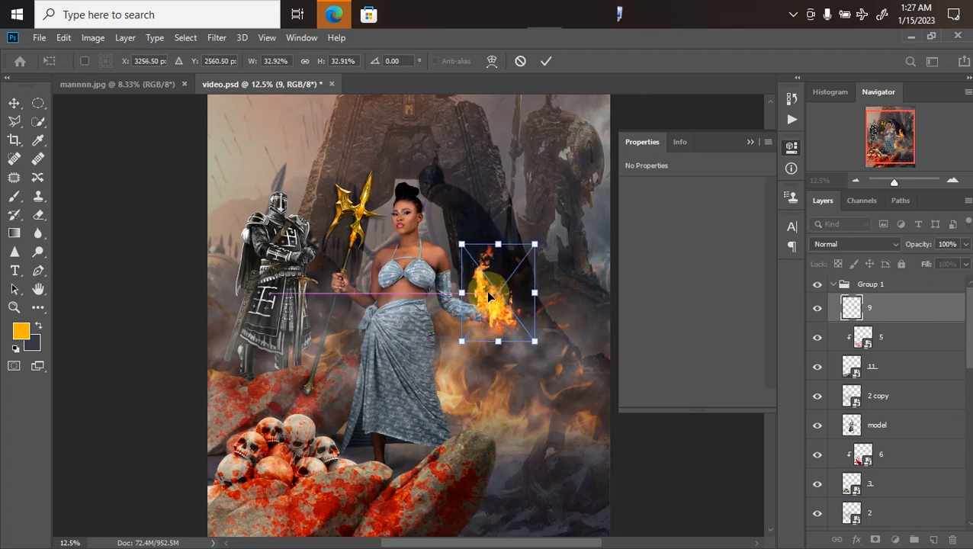
pyautogui.press('Return')
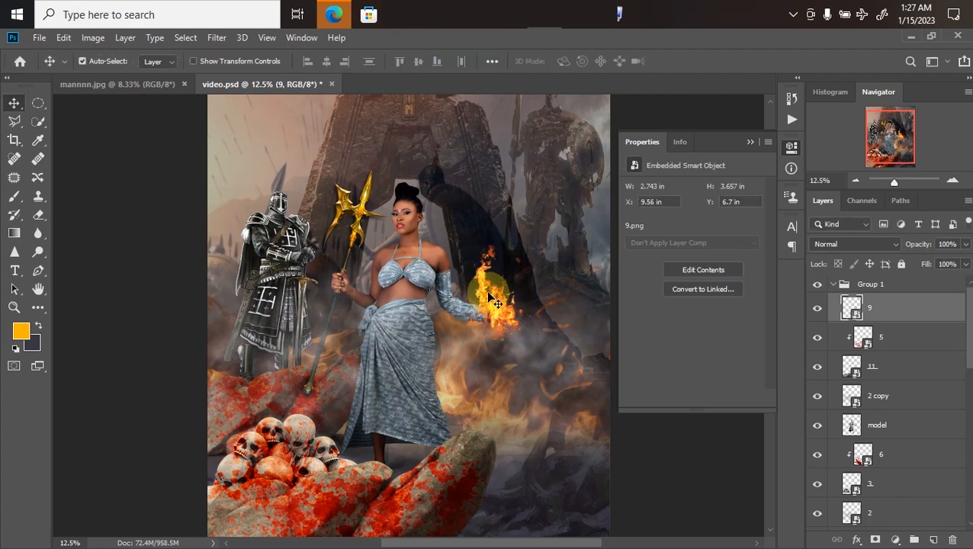
pyautogui.hotkey('shift', 'Up')
# Examine the fire on the woman's hand up close and in the full composition, and compare it with the finished reference image.
pyautogui.hotkey('ctrl', '+')
pyautogui.hotkey('ctrl', '+')
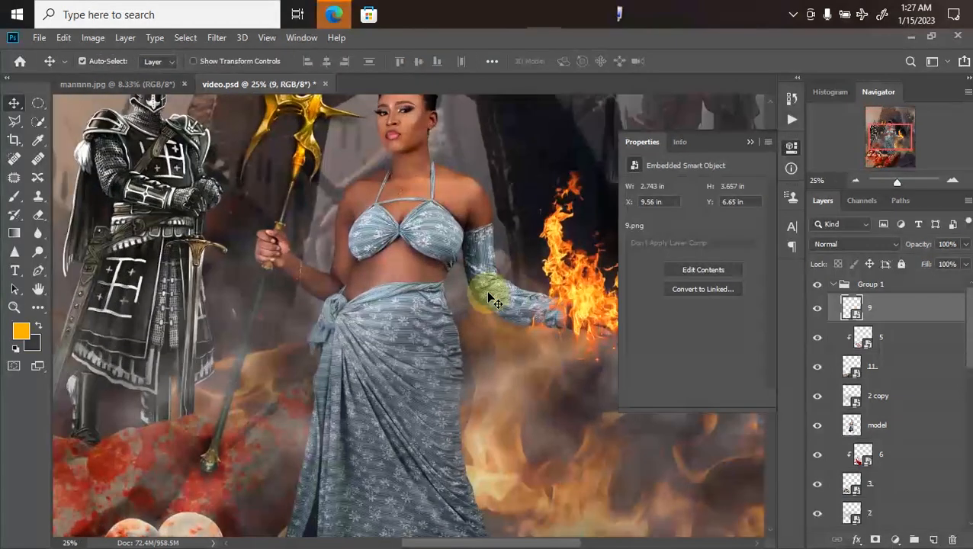
pyautogui.hotkey('ctrl', '-')
pyautogui.hotkey('ctrl', '-')
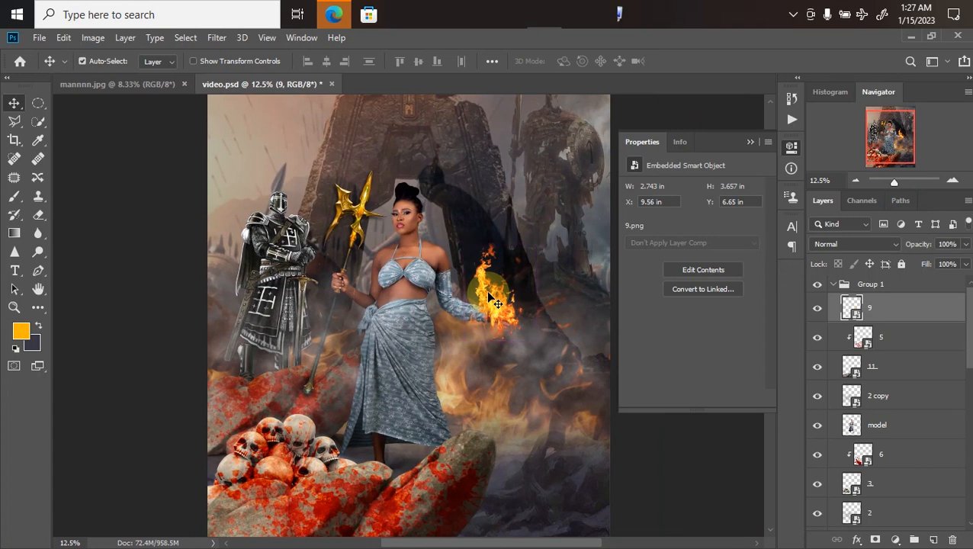
pyautogui.hotkey('ctrl', '-')
pyautogui.hotkey('ctrl', '+')
pyautogui.hotkey('ctrl', '+')
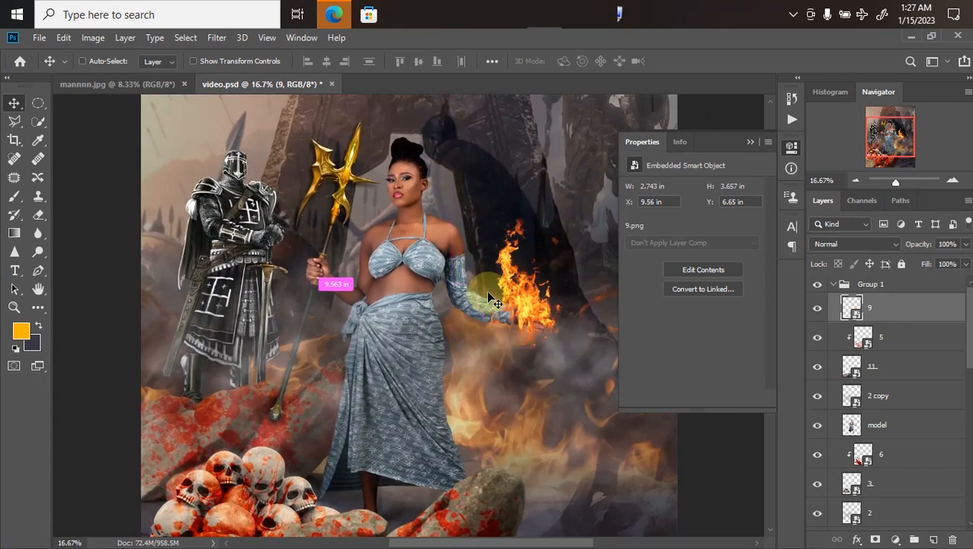
pyautogui.hotkey('ctrl', '-')
pyautogui.hotkey('ctrl', '-')
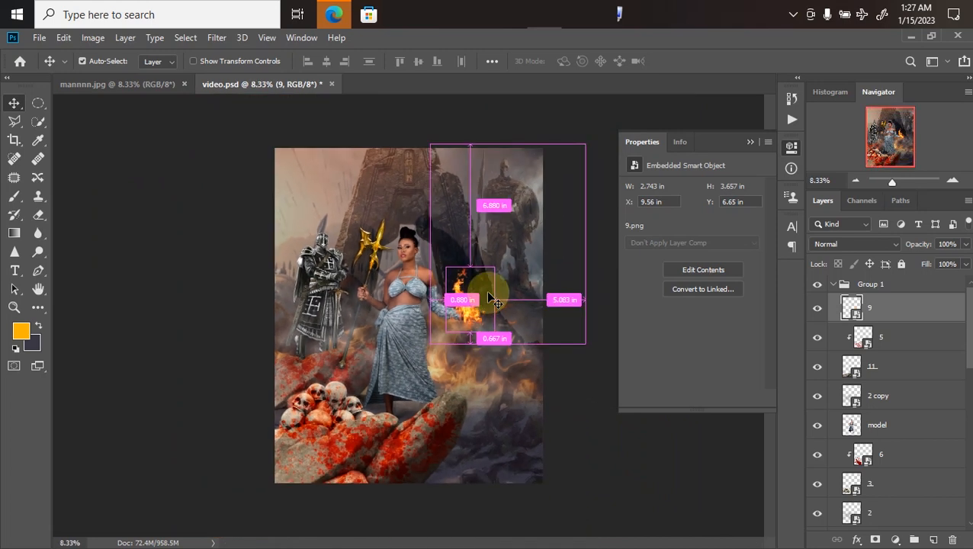
pyautogui.click(105, 86)
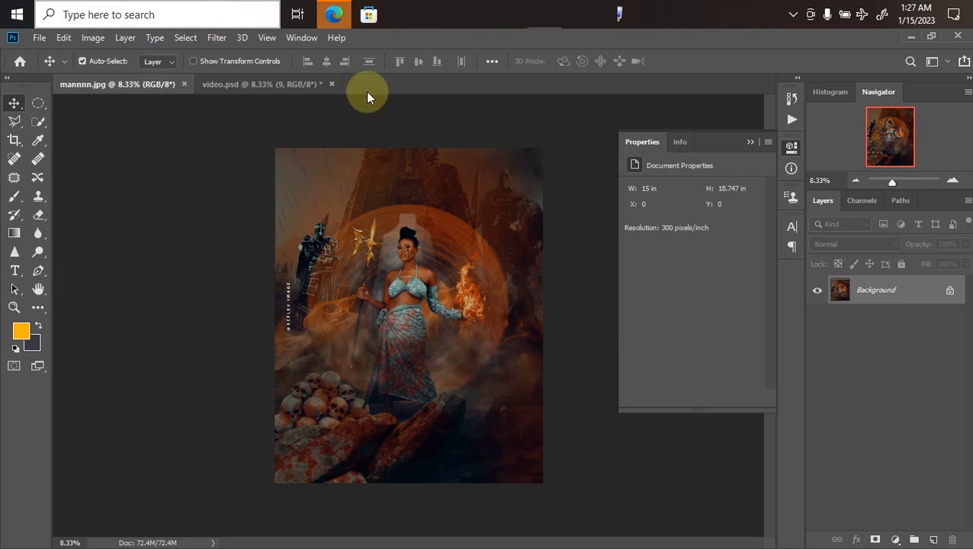
pyautogui.click(241, 85)
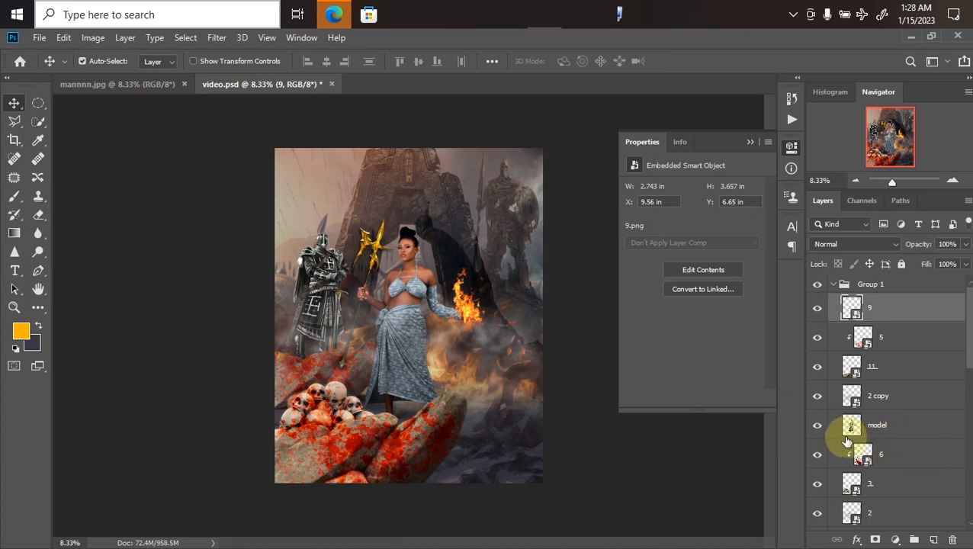
# Place the particle ring image 12 behind the woman, directly above layer 6, at about 111.5% scale, X -0.58 in, Y 3.79 in.
pyautogui.click(904, 455)
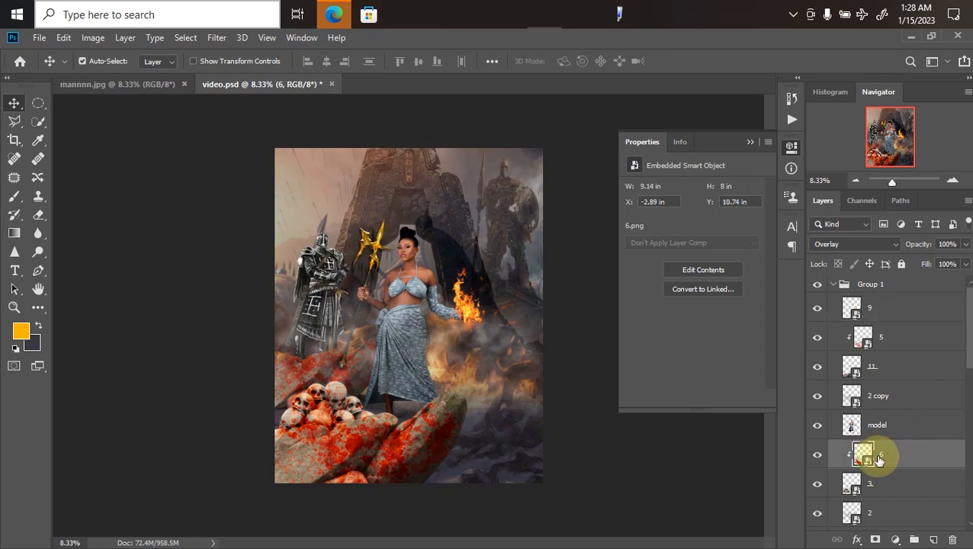
pyautogui.moveTo(473, 15)
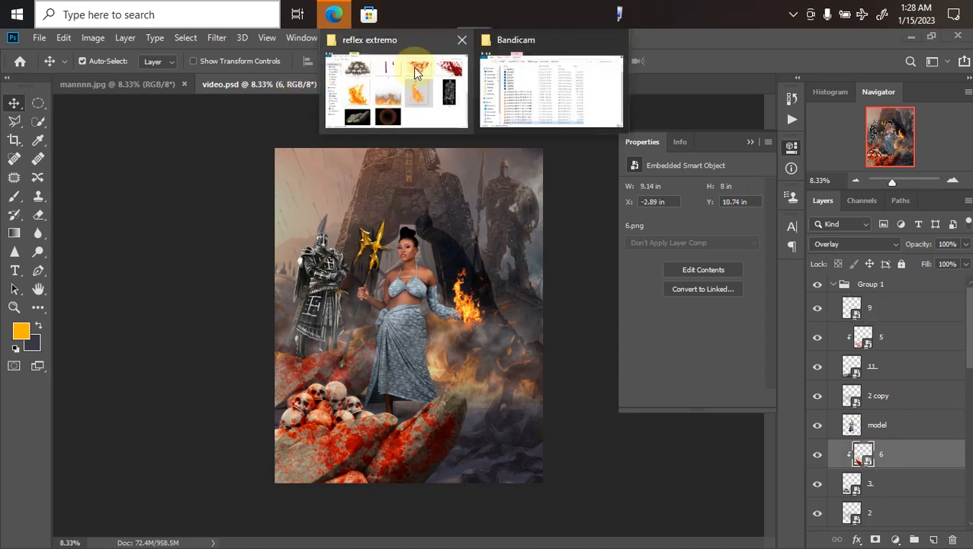
pyautogui.click(415, 67)
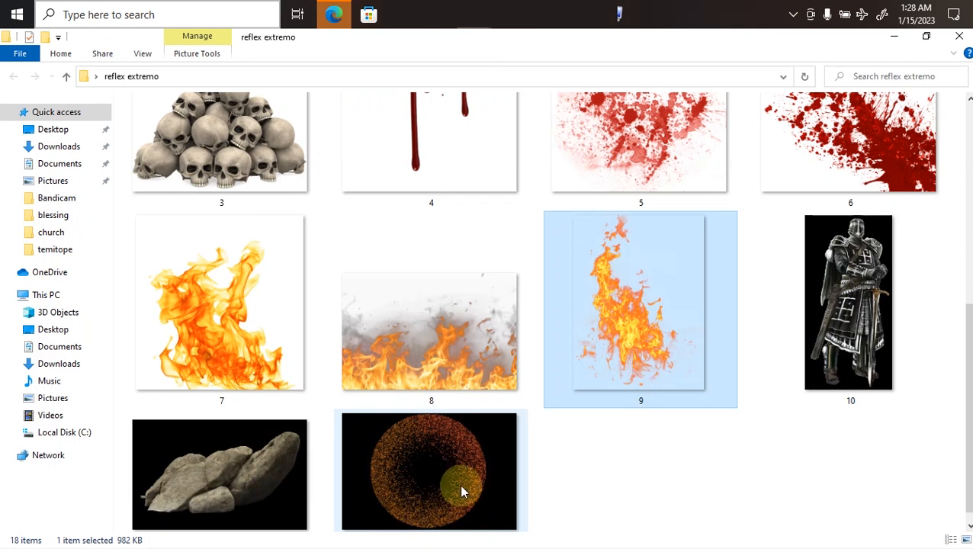
pyautogui.moveTo(462, 490); pyautogui.dragTo(381, 281)
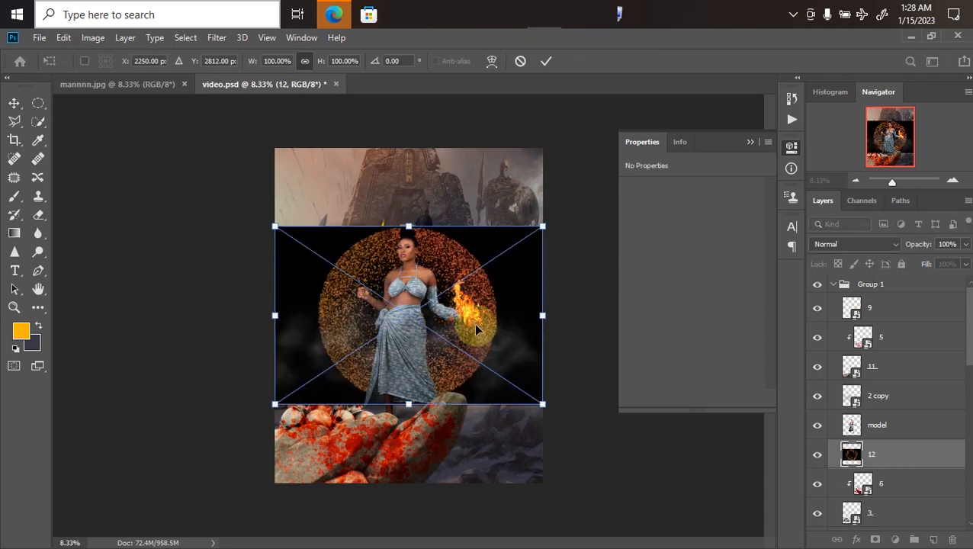
pyautogui.moveTo(544, 316); pyautogui.dragTo(563, 317)
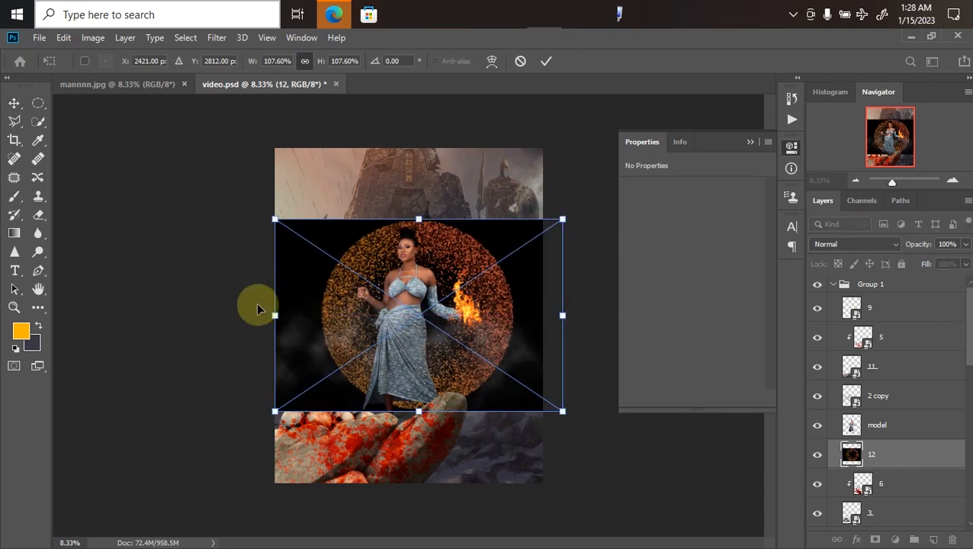
pyautogui.moveTo(275, 315); pyautogui.dragTo(266, 315)
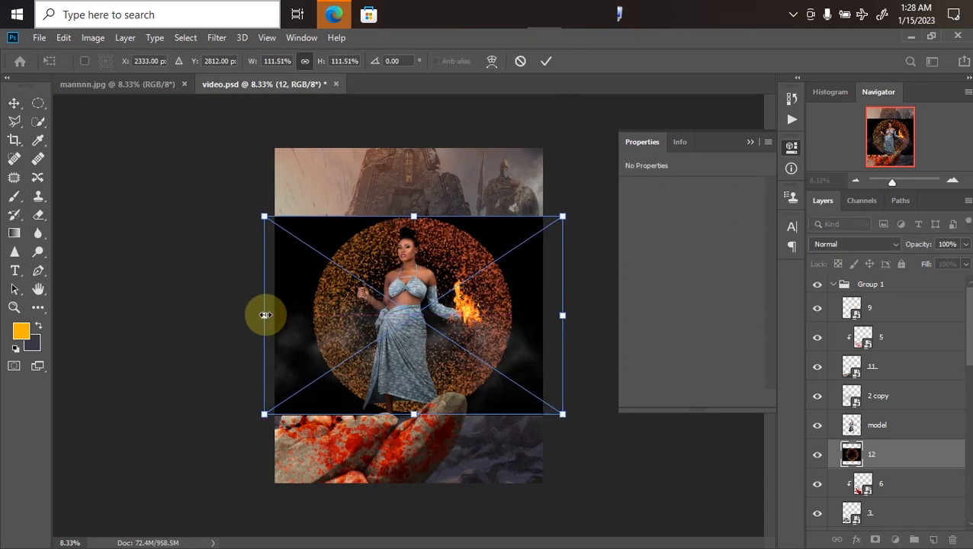
pyautogui.press('Return')
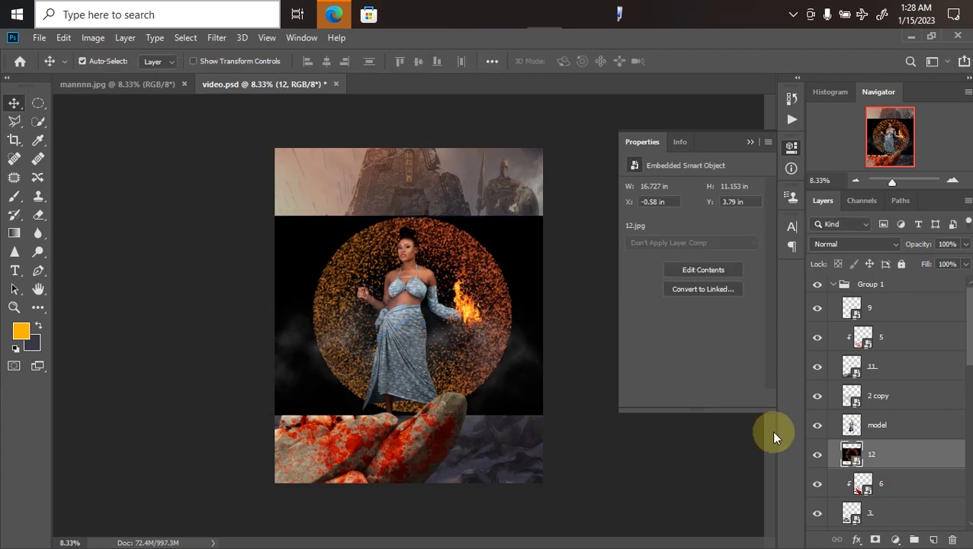
# Compare with the finished reference image, and set the blend mode of the particle ring layer 12 to Screen.
pyautogui.click(102, 84)
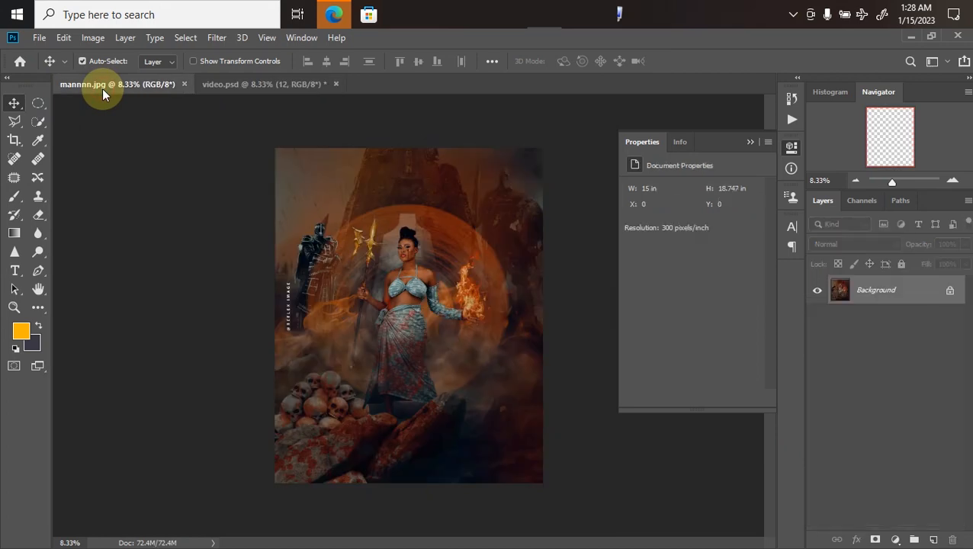
pyautogui.click(260, 85)
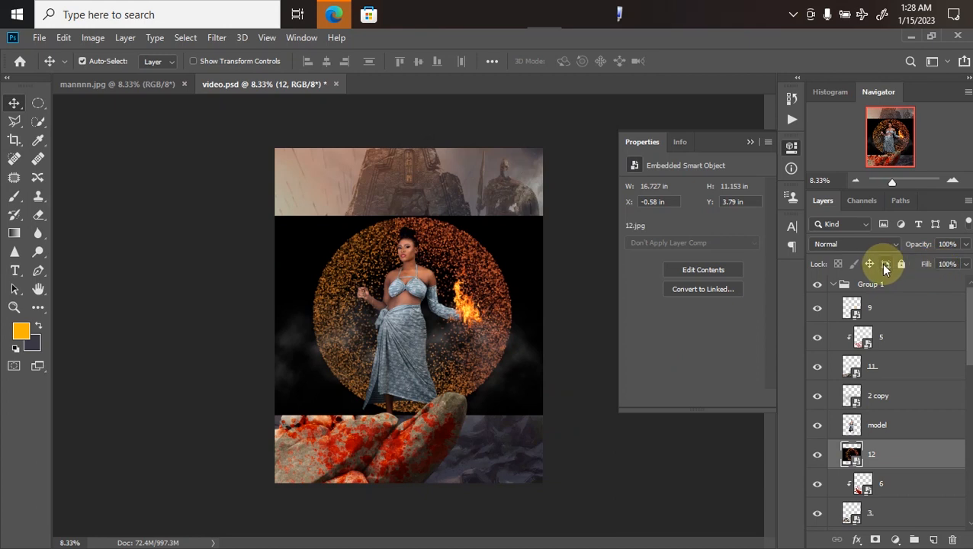
pyautogui.click(867, 245)
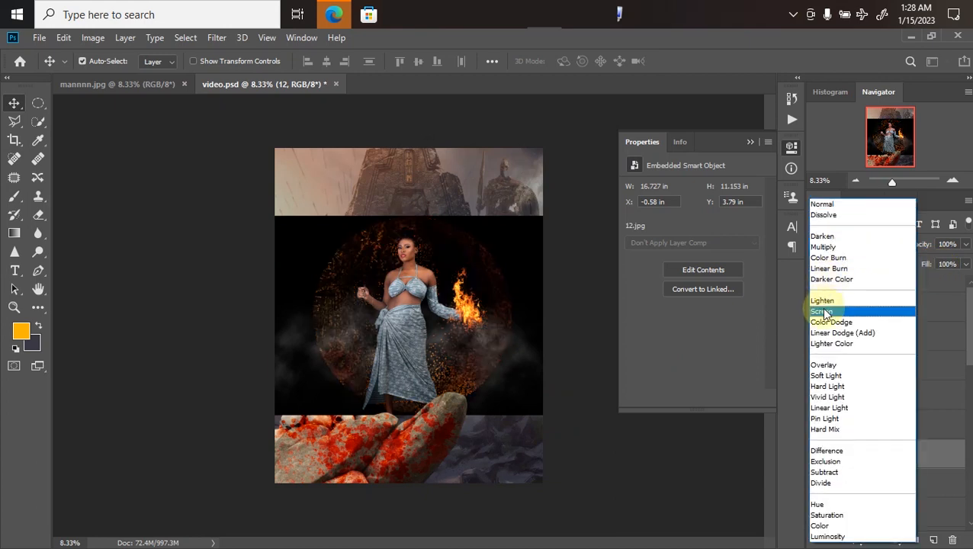
pyautogui.click(824, 312)
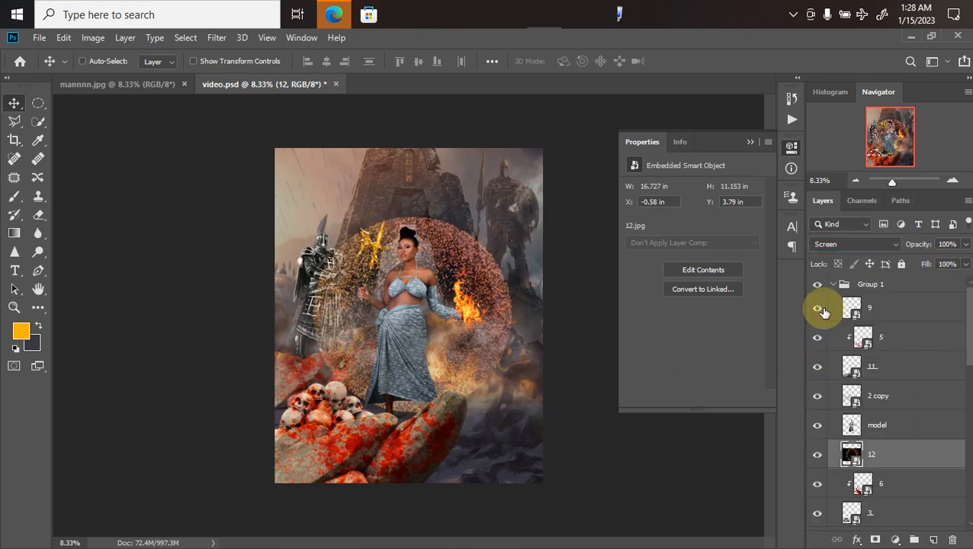
pyautogui.hotkey('ctrl', '+')
pyautogui.hotkey('ctrl', '+')
pyautogui.hotkey('ctrl', '-')
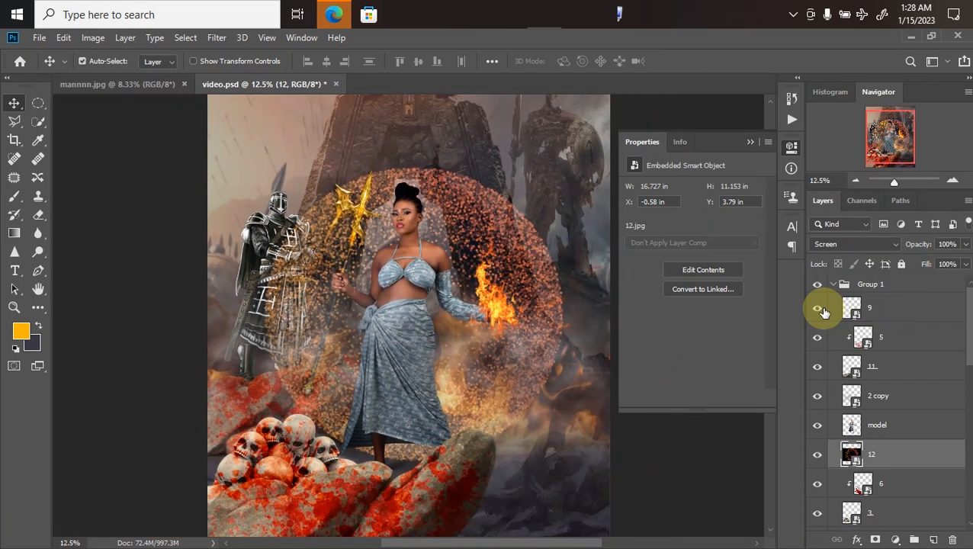
# Apply a Radial Blur to the particle ring layer 12 with amount 25, Spin method and Good quality.
pyautogui.hotkey('ctrl', '-')
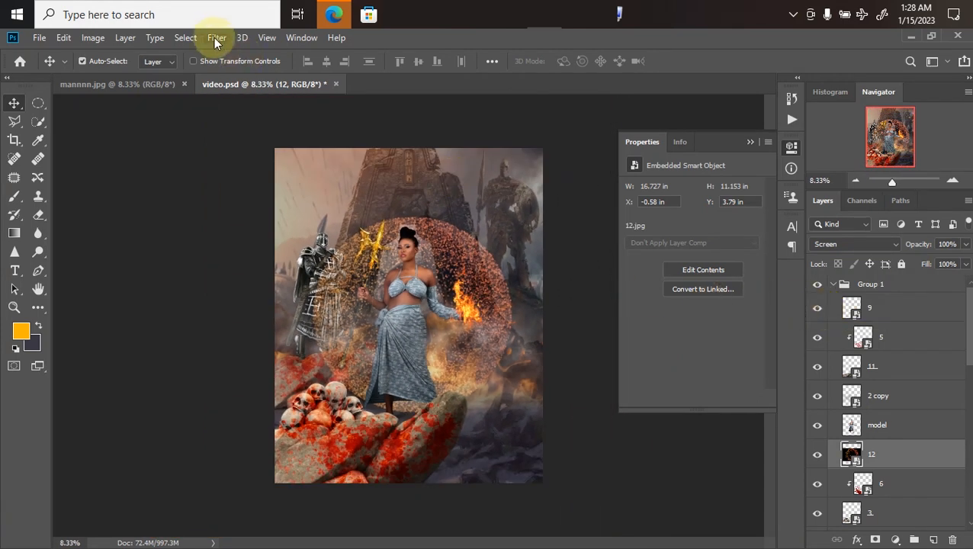
pyautogui.click(216, 39)
pyautogui.moveTo(321, 200)
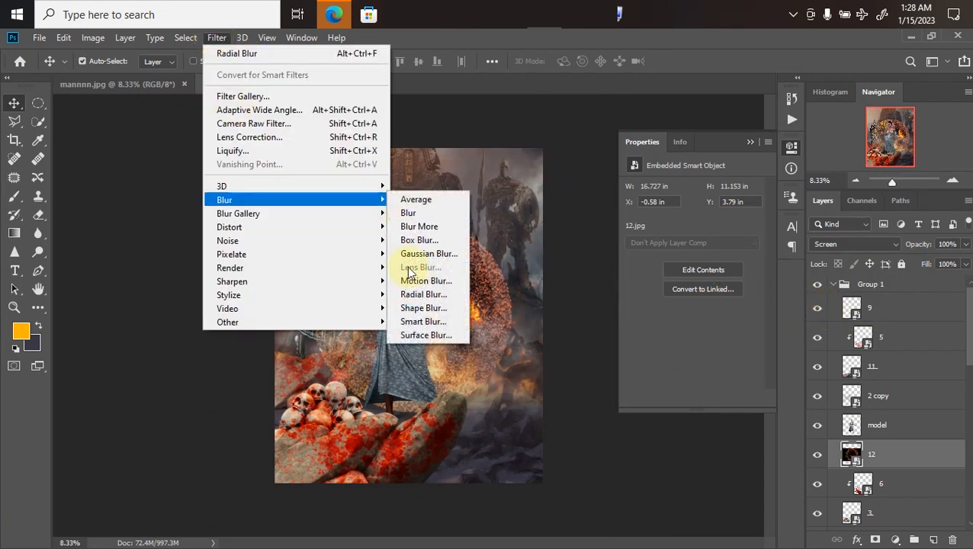
pyautogui.click(412, 295)
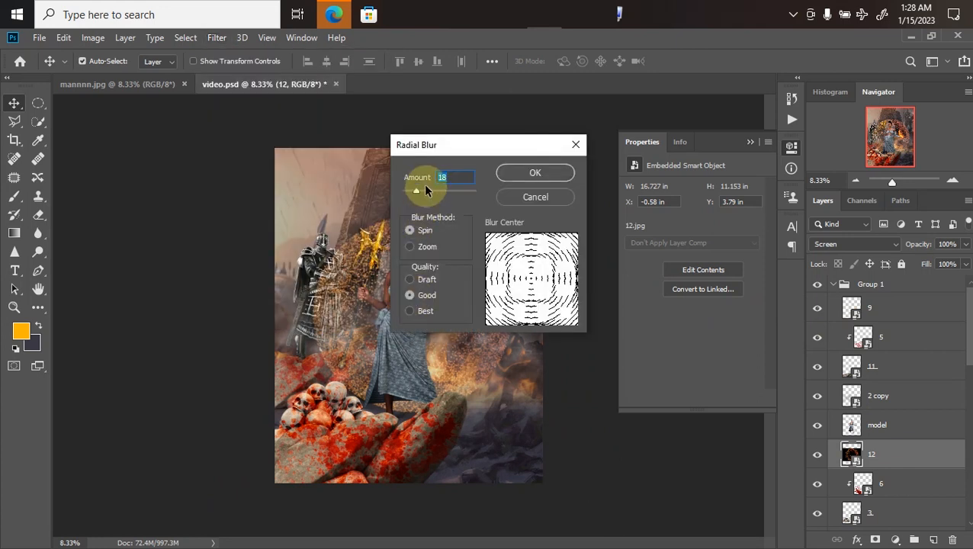
pyautogui.moveTo(417, 192); pyautogui.dragTo(421, 195)
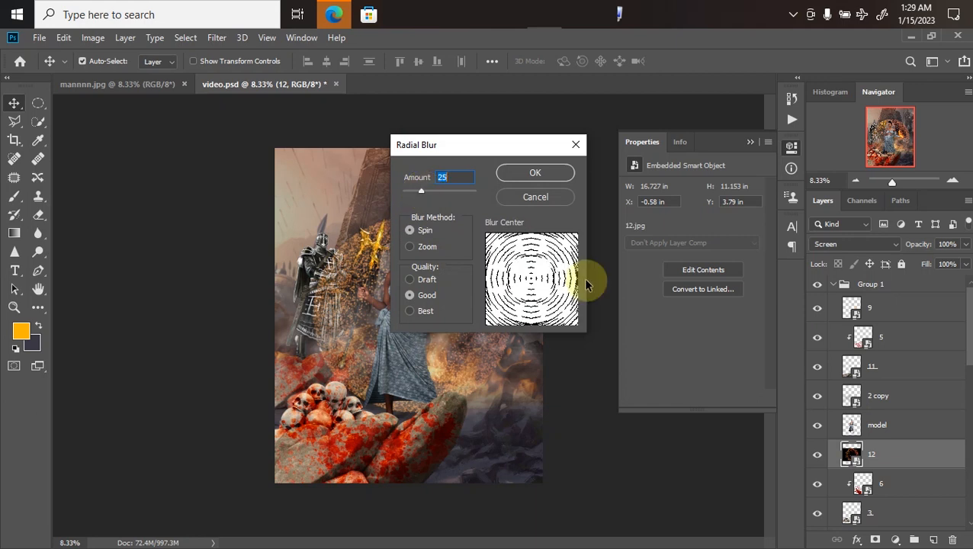
pyautogui.press('Return')
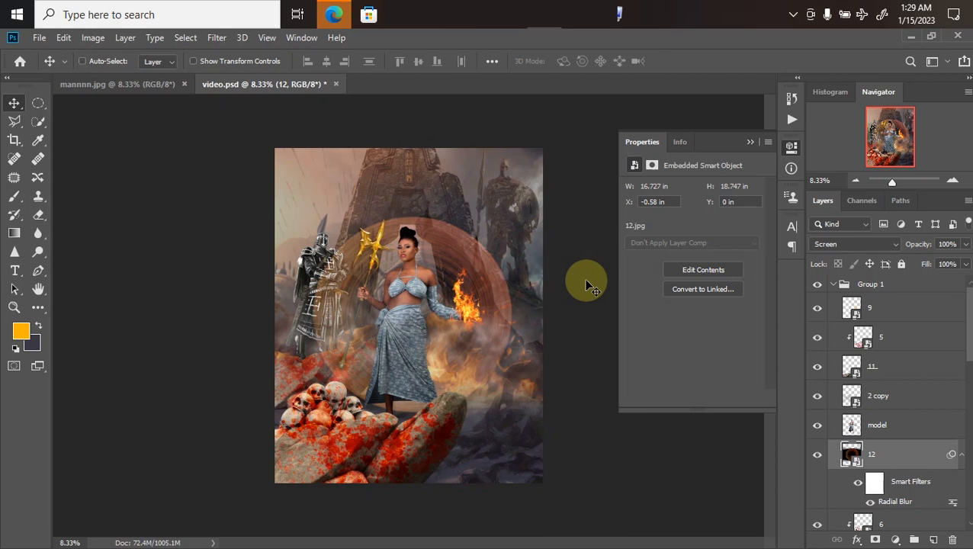
# Examine the blurred ring up close and in the full composition, and compare it with the finished reference image.
pyautogui.hotkey('ctrl', '+')
pyautogui.hotkey('ctrl', '-')
pyautogui.hotkey('ctrl', '+')
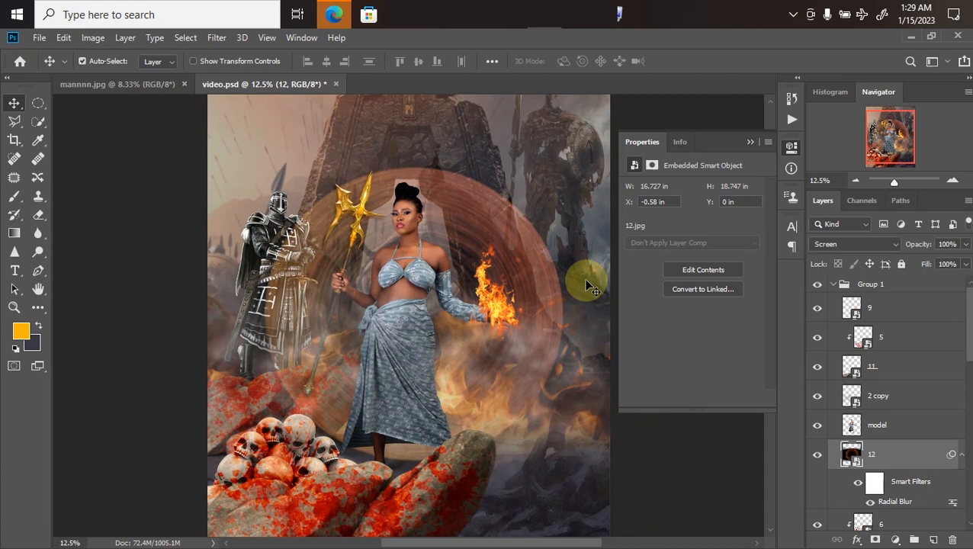
pyautogui.hotkey('ctrl', '-')
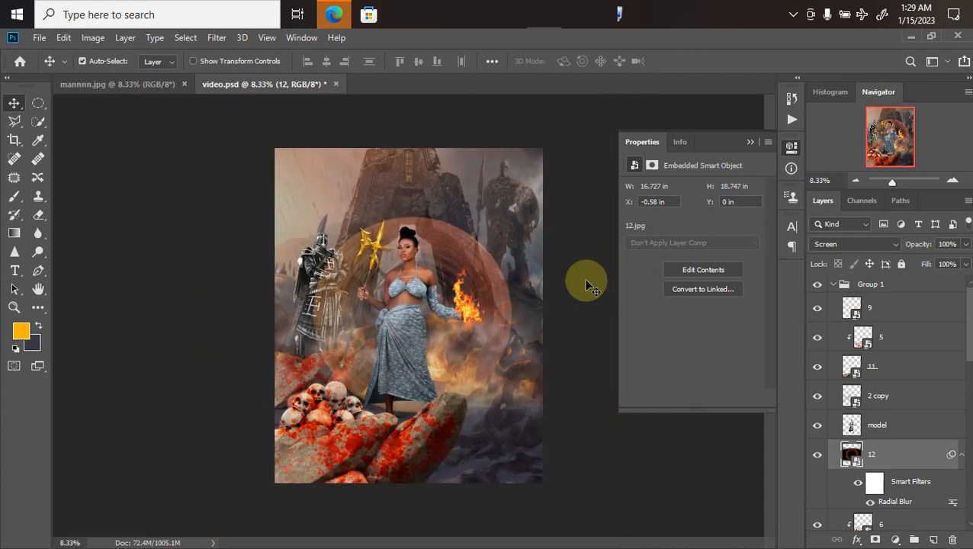
pyautogui.hotkey('ctrl', '-')
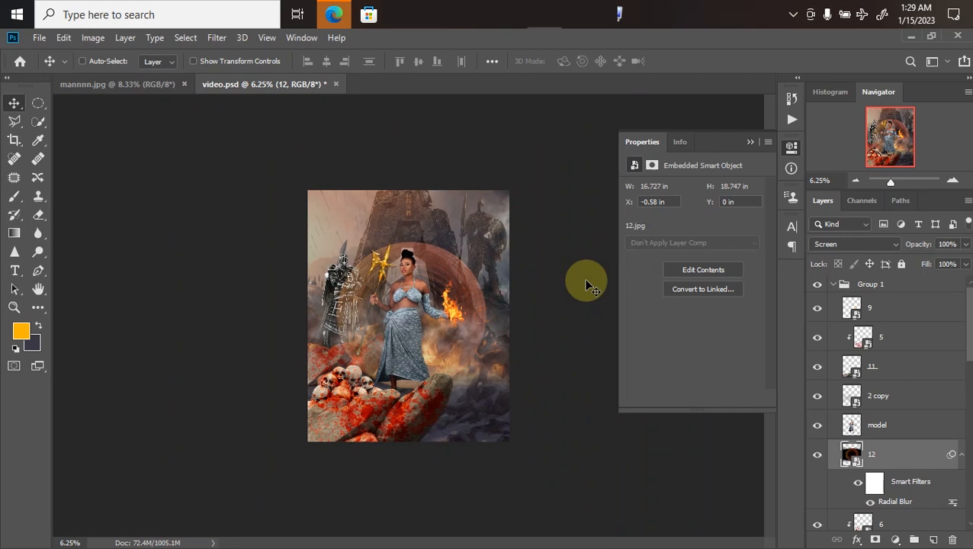
pyautogui.press('ctrl')
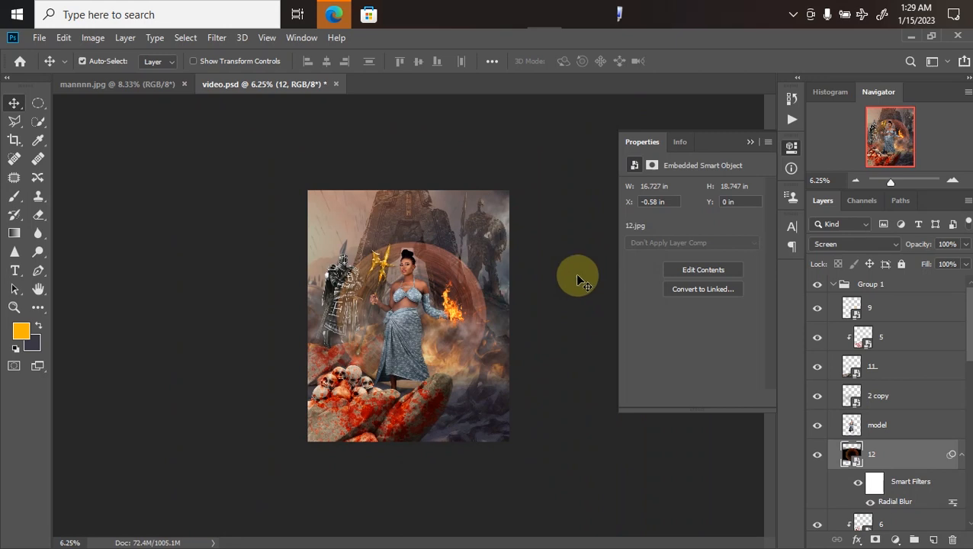
pyautogui.click(142, 88)
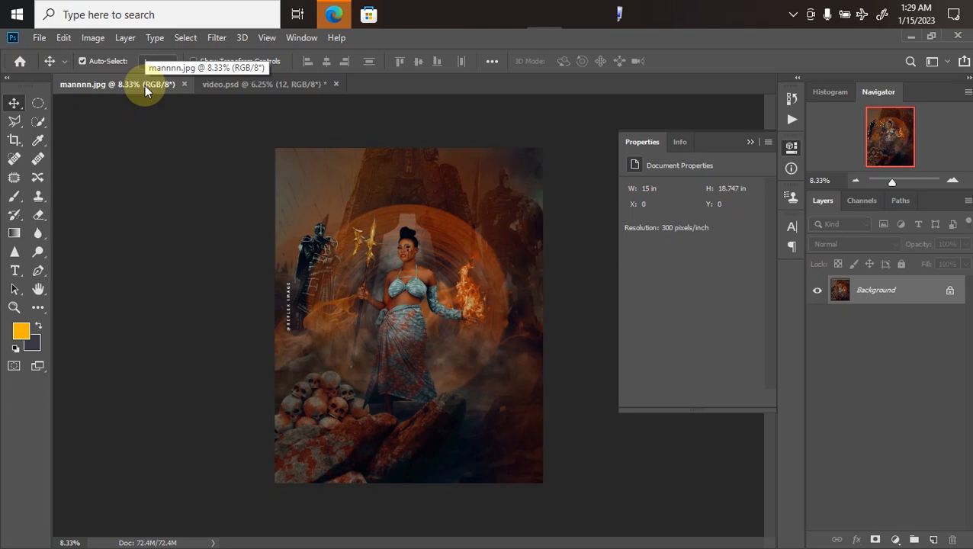
pyautogui.click(232, 85)
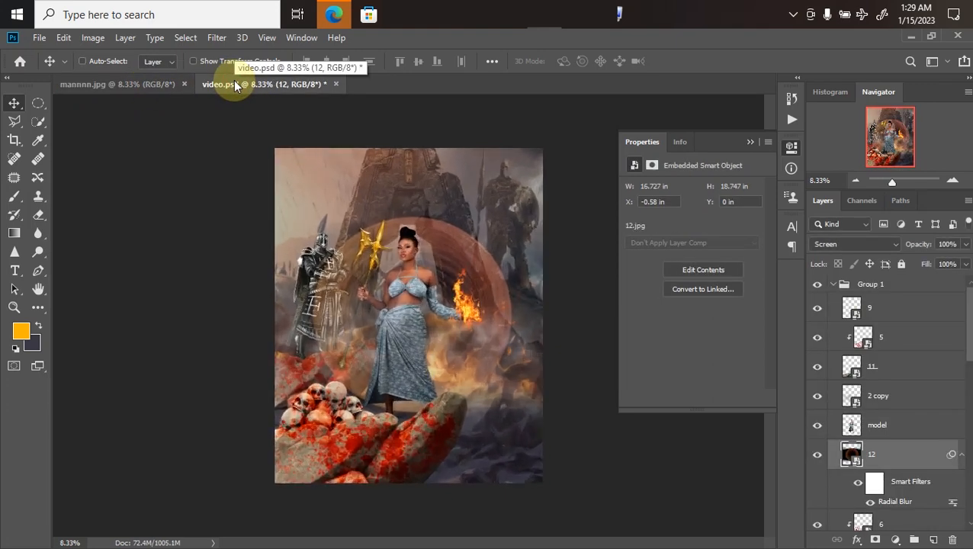
# With fire layer 9 active, make a circular marquee selection around the woman and the ring, and invert the selection.
pyautogui.click(835, 286)
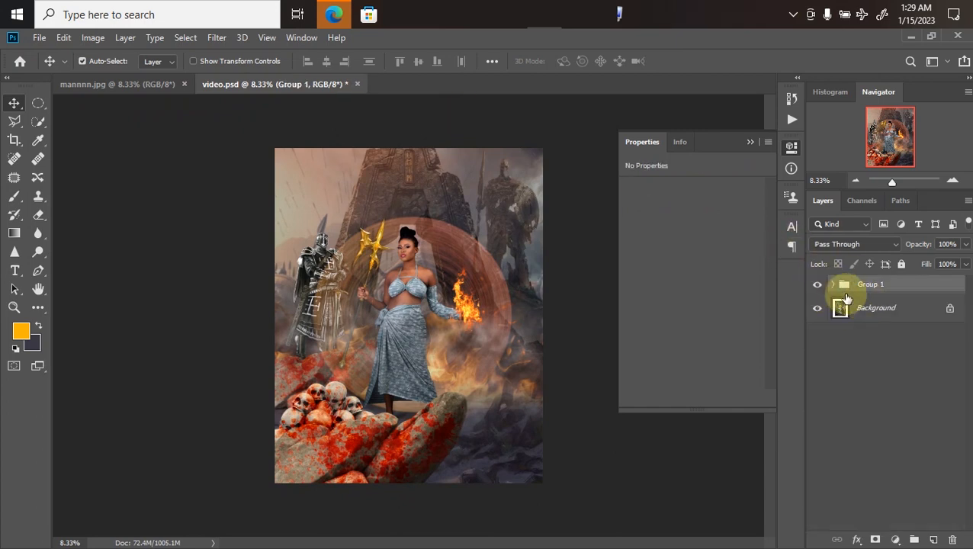
pyautogui.click(836, 288)
pyautogui.click(885, 309)
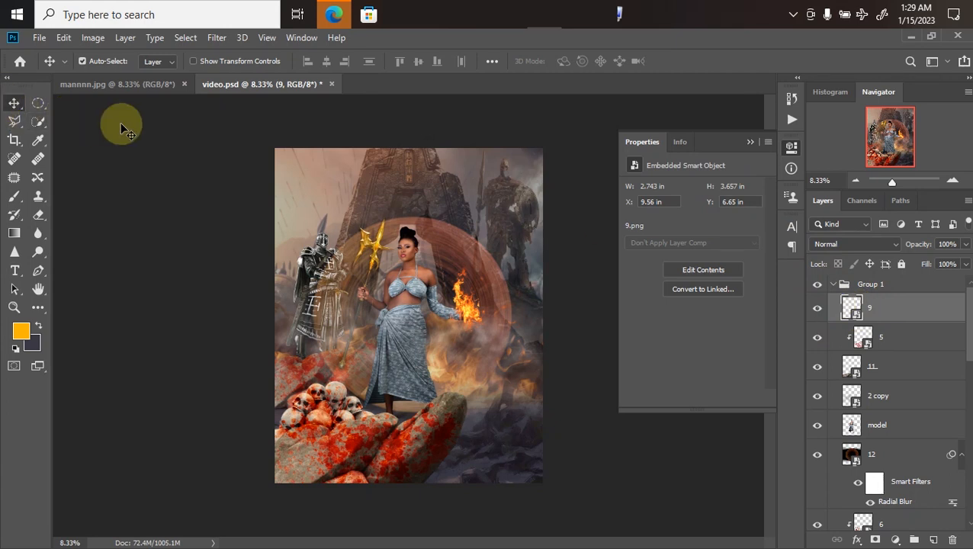
pyautogui.click(36, 108)
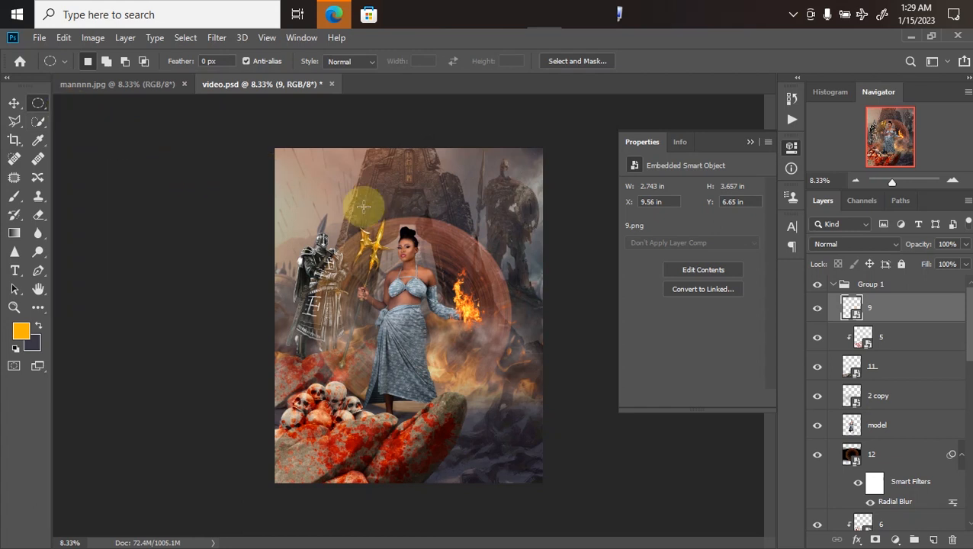
pyautogui.moveTo(337, 210); pyautogui.dragTo(526, 378)
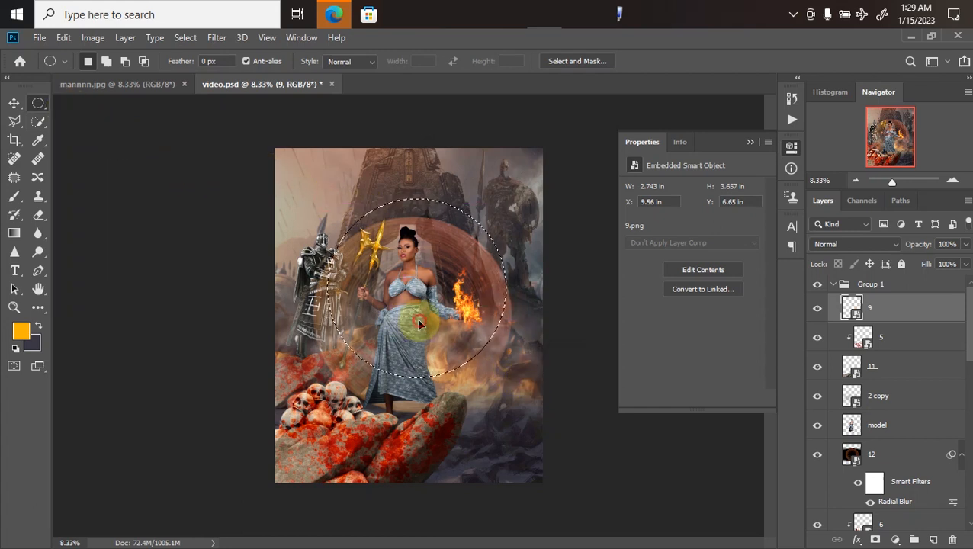
pyautogui.moveTo(418, 324); pyautogui.dragTo(415, 326)
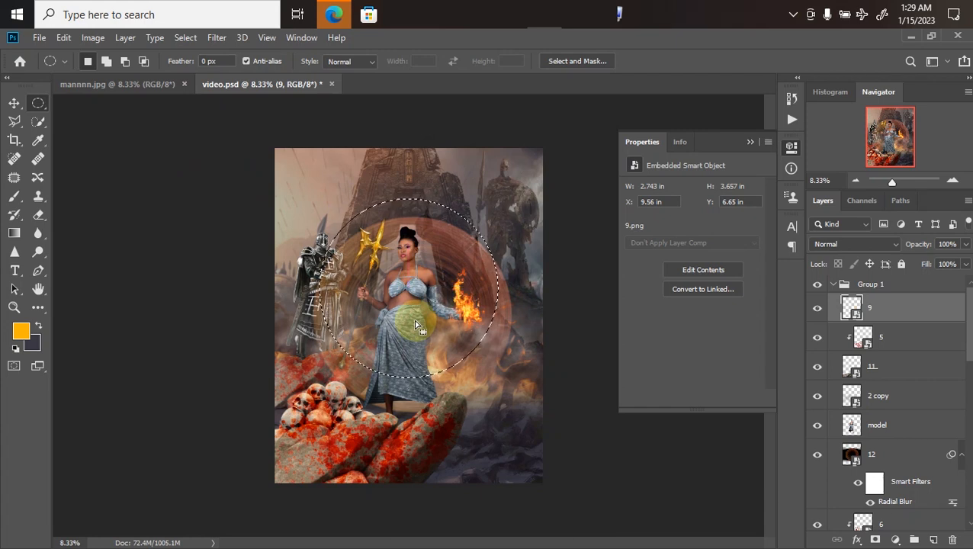
pyautogui.hotkey('shift', 'ctrl', 'i')
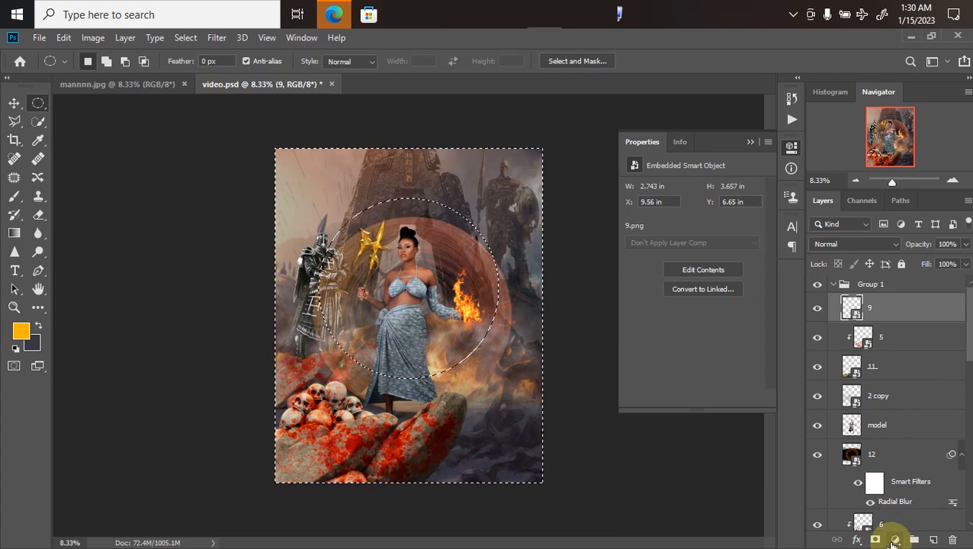
# Add a black Solid Color fill layer above layer 9, masked to the area outside the circle.
pyautogui.click(894, 540)
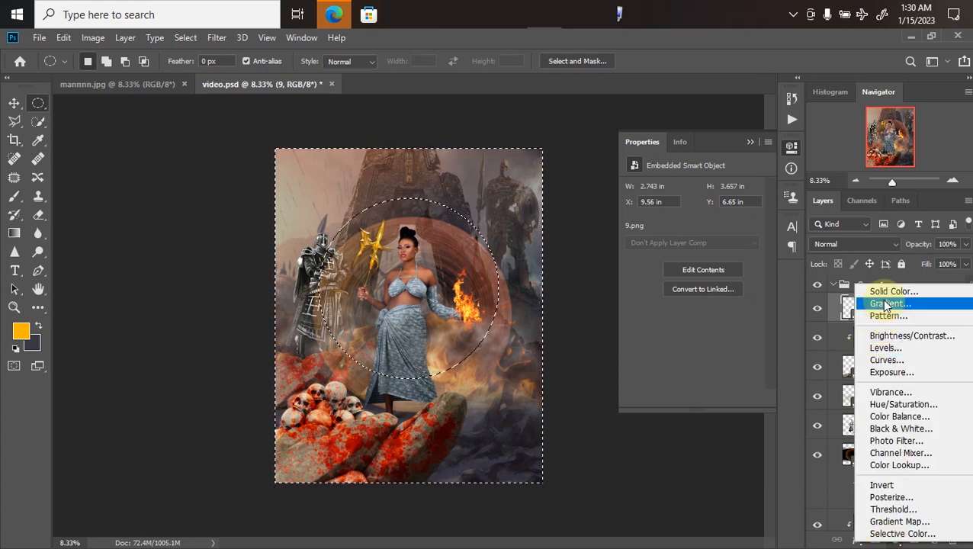
pyautogui.click(888, 292)
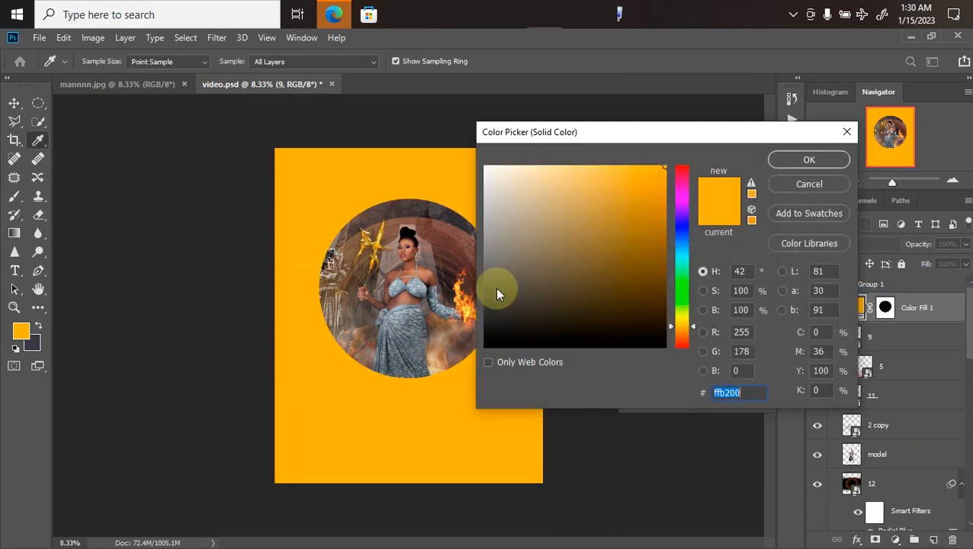
pyautogui.moveTo(496, 294); pyautogui.dragTo(412, 452)
pyautogui.press('Return')
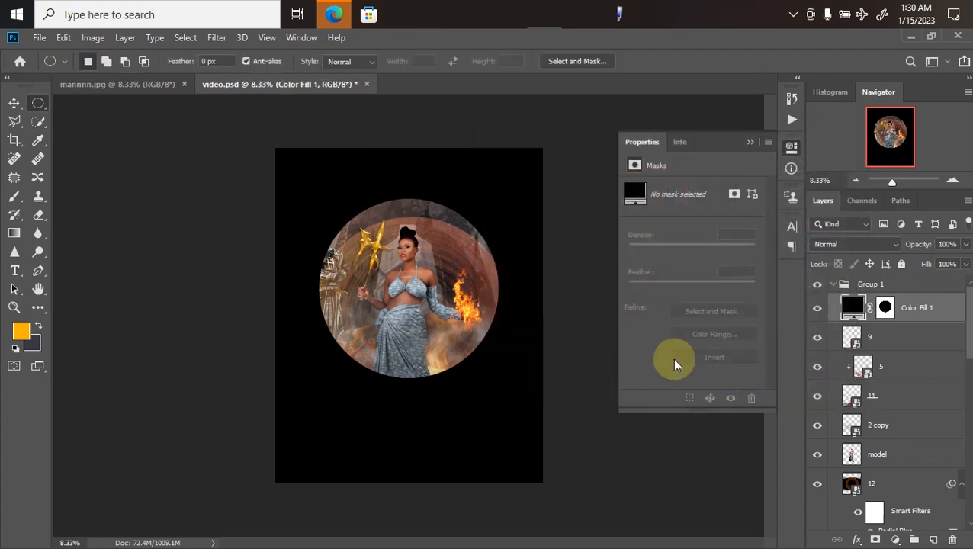
# Feather the black fill layer's mask to 697 px and set the layer's opacity to 33%.
pyautogui.click(885, 307)
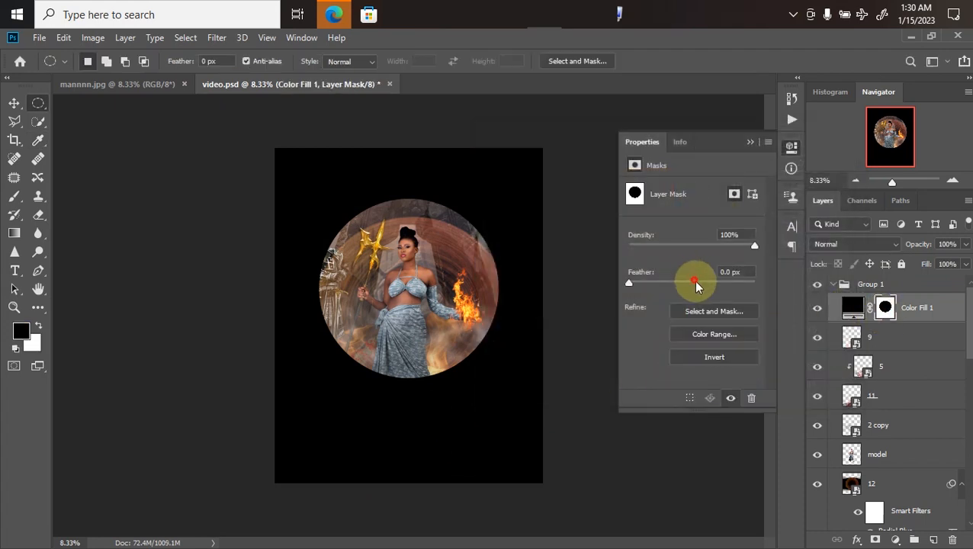
pyautogui.moveTo(745, 287); pyautogui.dragTo(746, 287)
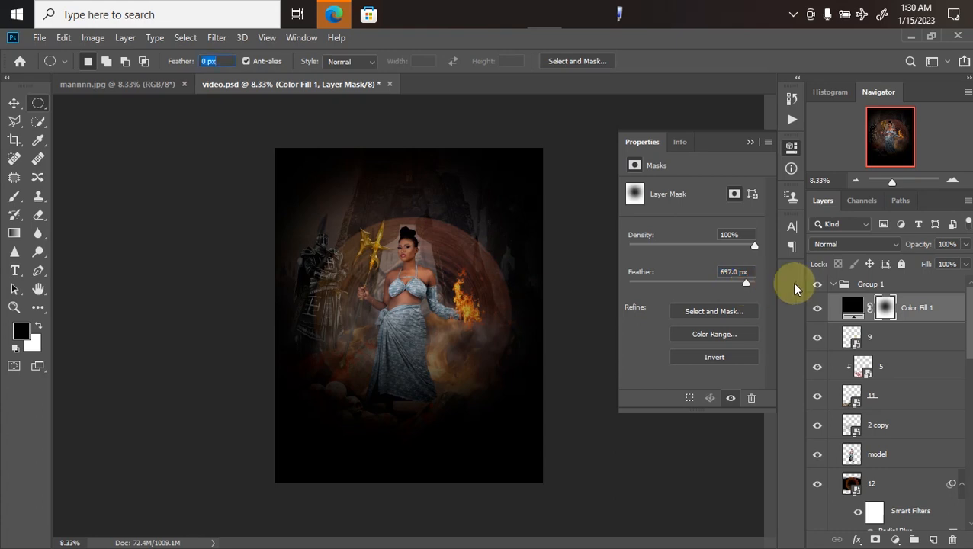
pyautogui.click(966, 246)
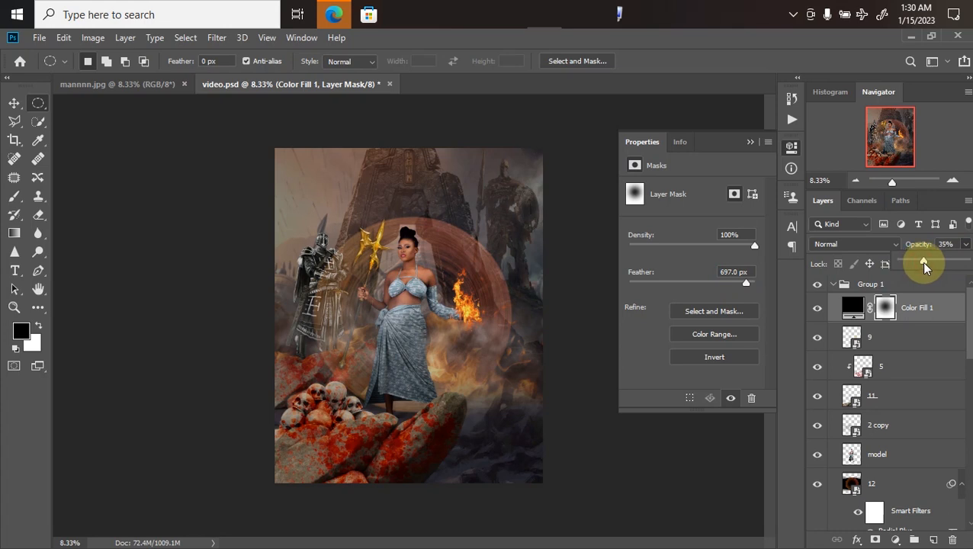
pyautogui.moveTo(924, 263); pyautogui.dragTo(922, 263)
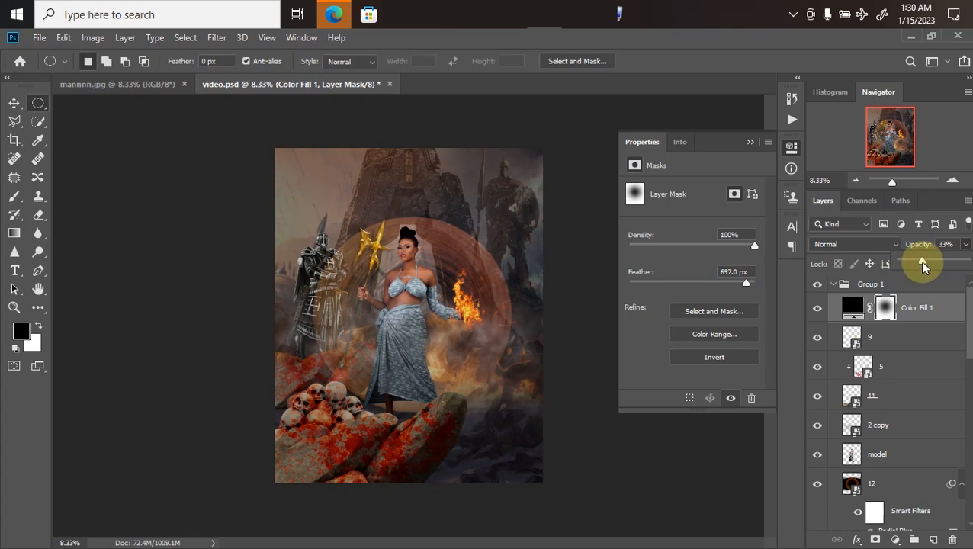
pyautogui.press('Return')
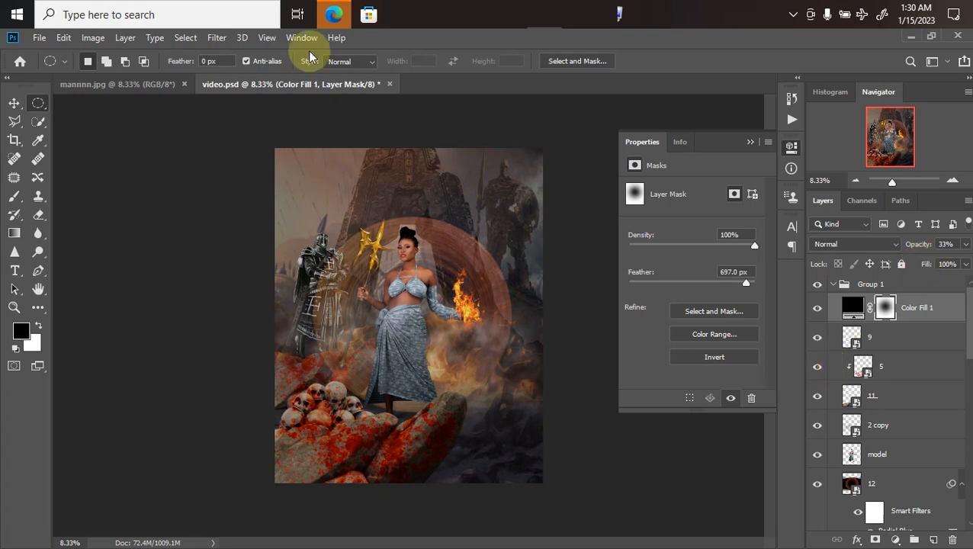
# Consult the finished reference image, and place blood drip image 4 above the model layer on the woman's cheek at about 5.32% scale.
pyautogui.click(141, 83)
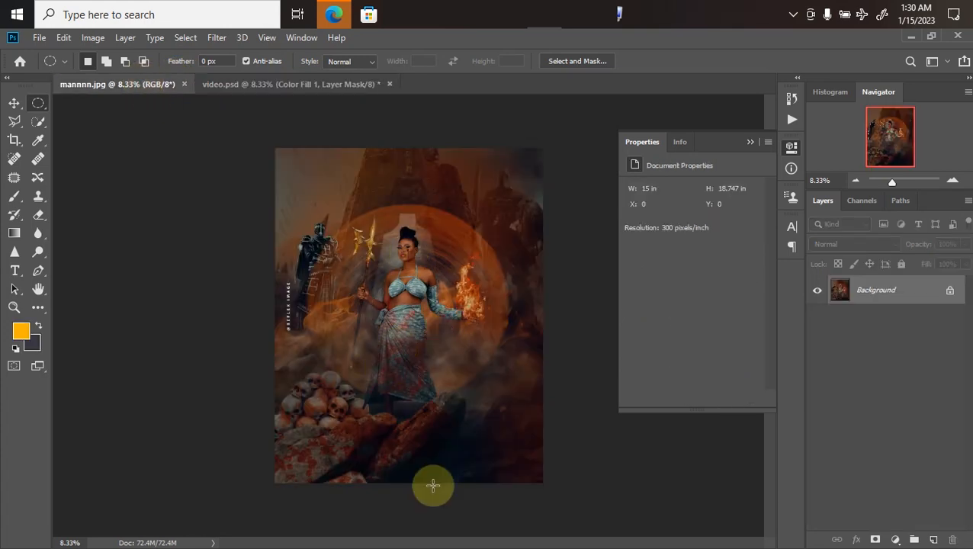
pyautogui.click(328, 85)
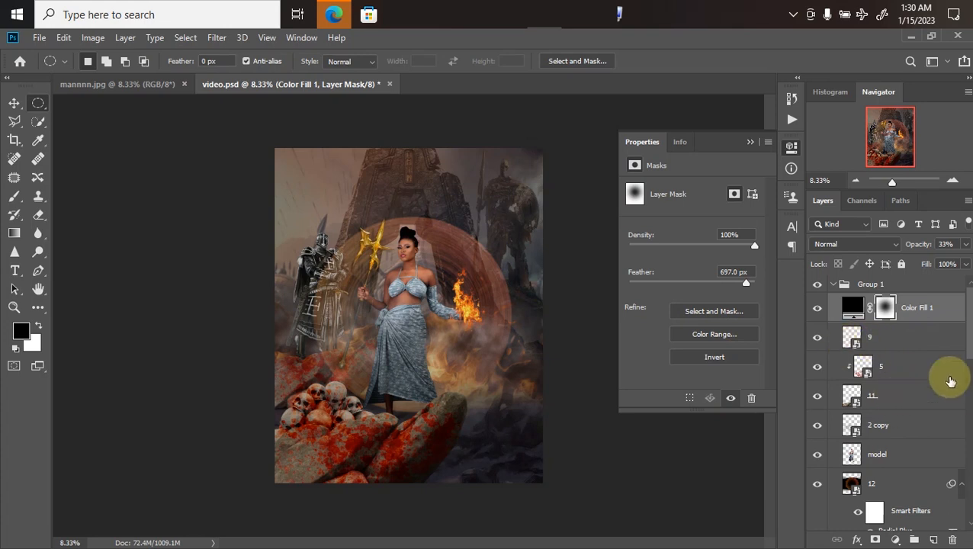
pyautogui.click(898, 454)
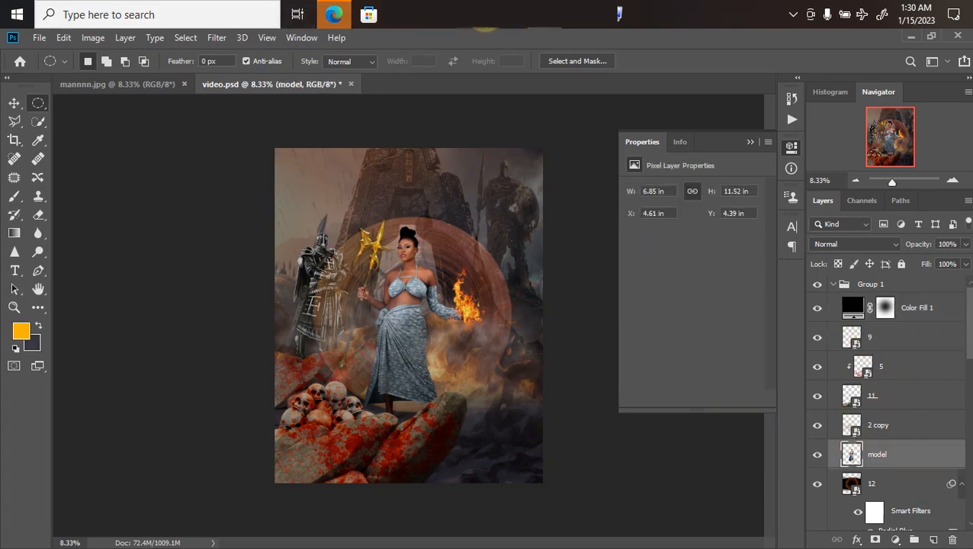
pyautogui.moveTo(334, 15)
pyautogui.click(427, 74)
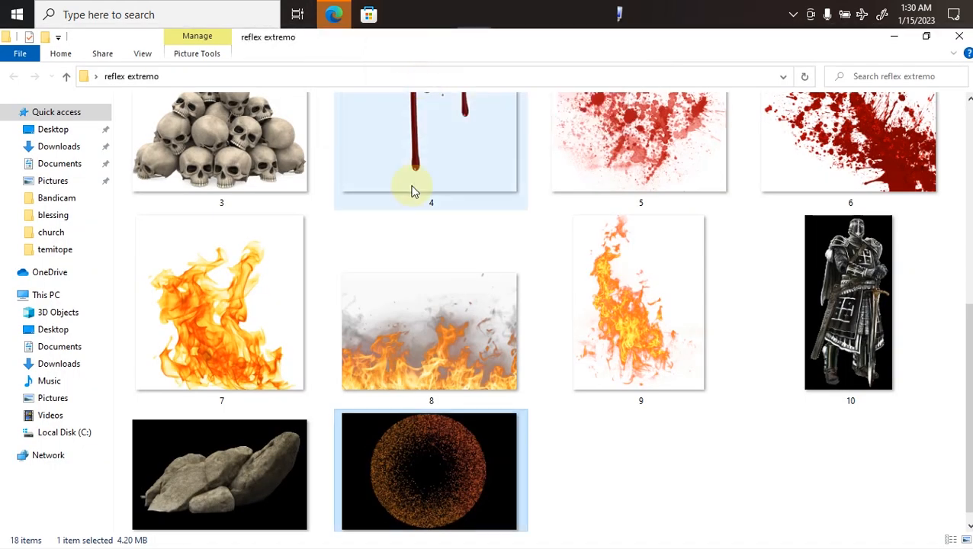
pyautogui.moveTo(412, 190); pyautogui.dragTo(425, 286)
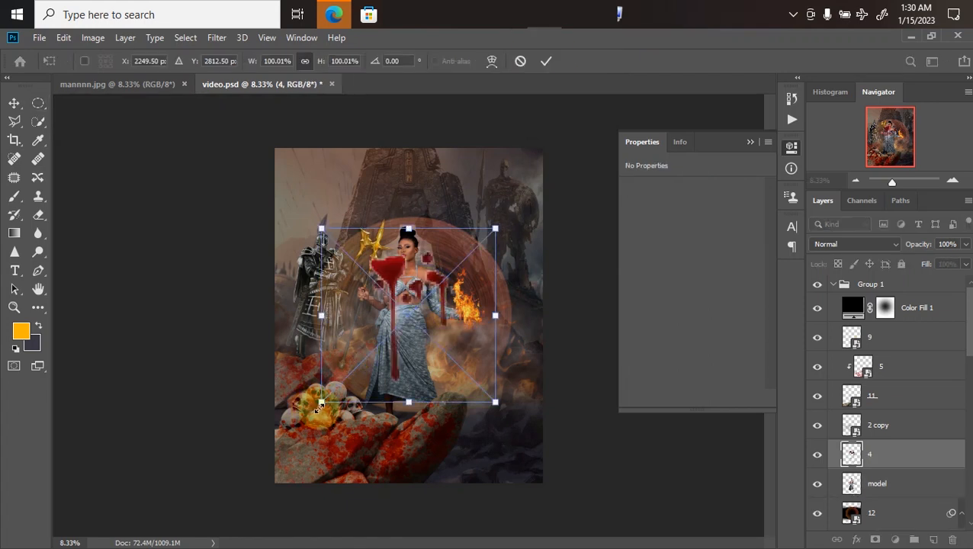
pyautogui.moveTo(320, 405); pyautogui.dragTo(464, 245)
pyautogui.hotkey('ctrl', '+')
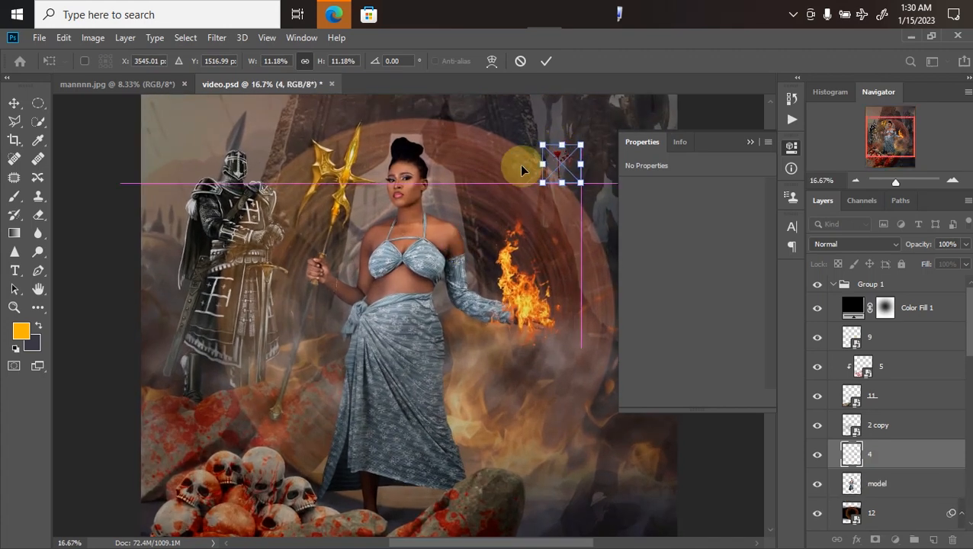
pyautogui.moveTo(522, 169); pyautogui.dragTo(396, 199)
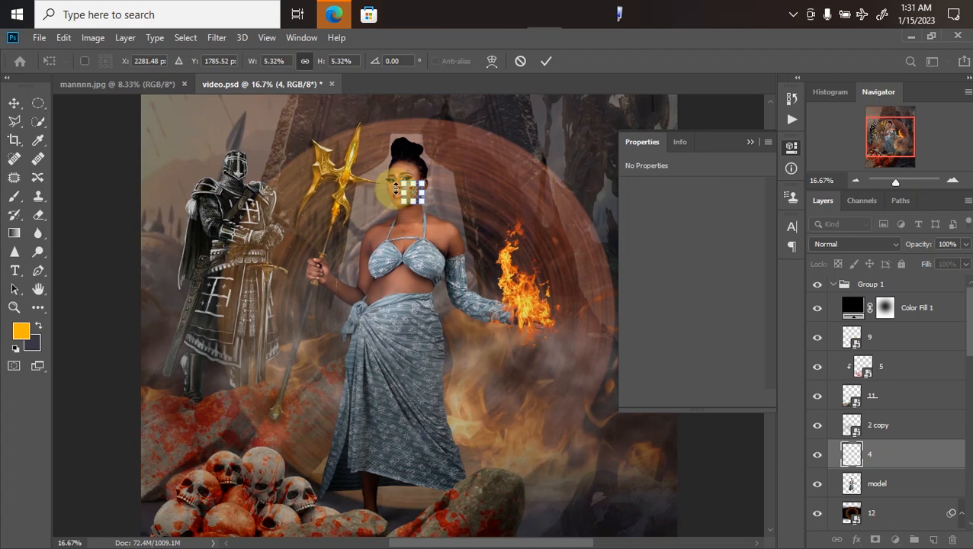
pyautogui.hotkey('ctrl', '+')
pyautogui.press('Return')
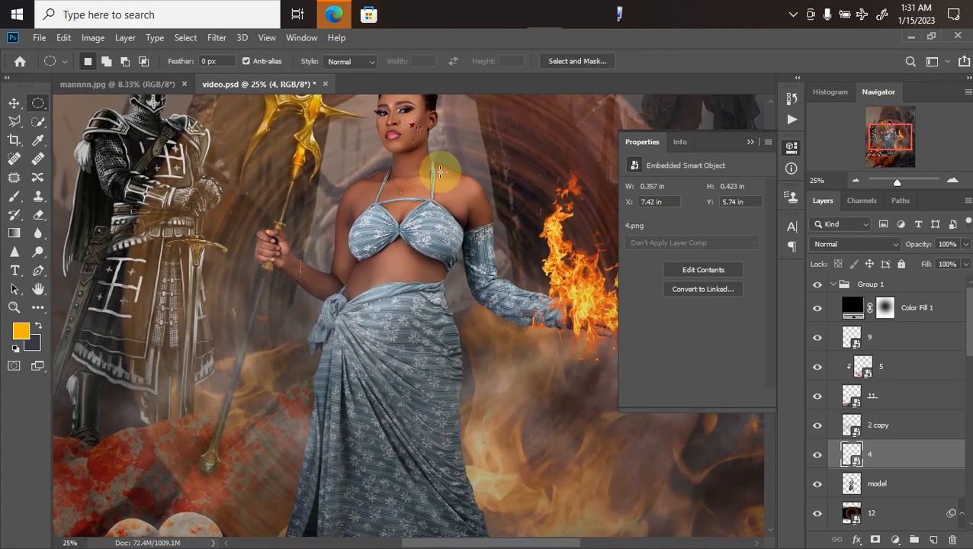
# Nudge the blood drip layer 4 up and left to sit just under the woman's eye, at X 7.32 in, Y 5.6 in.
pyautogui.press('v')
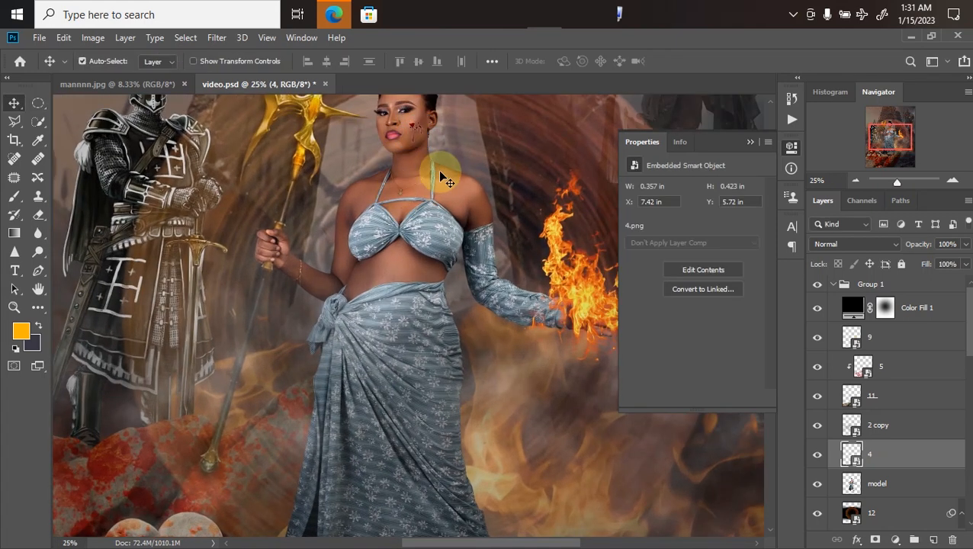
pyautogui.press('Up')
pyautogui.press('Up')
pyautogui.press('Up')
pyautogui.press('Up')
pyautogui.press('Up')
pyautogui.press('Up')
pyautogui.press('Up')
pyautogui.press('Left')
pyautogui.press('Left')
pyautogui.press('Left')
pyautogui.press('Left')
pyautogui.press('Left')
pyautogui.press('Up')
pyautogui.press('Up')
pyautogui.press('Up')
pyautogui.moveTo(882, 137); pyautogui.dragTo(885, 125)
pyautogui.hotkey('ctrl', '+')
pyautogui.hotkey('ctrl', '+')
pyautogui.hotkey('ctrl', '+')
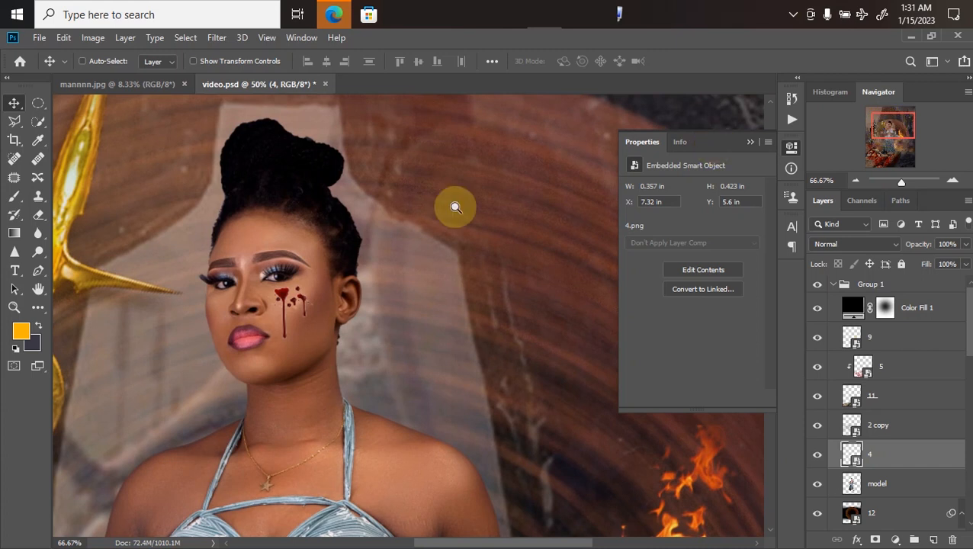
# Load the outline of blood drip layer 4 as a selection and add a layer mask from it.
pyautogui.hotkey('ctrl', '+')
pyautogui.hotkey('ctrl', '-')
pyautogui.hotkey('ctrl', '-')
pyautogui.hotkey('ctrl', '-')
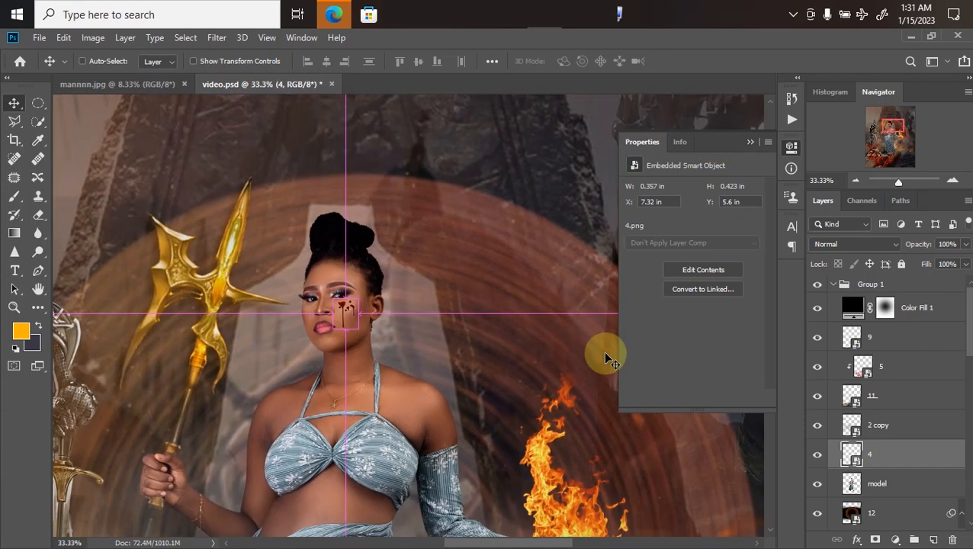
pyautogui.keyDown('ctrl'); pyautogui.click(850, 455); pyautogui.keyUp('ctrl')
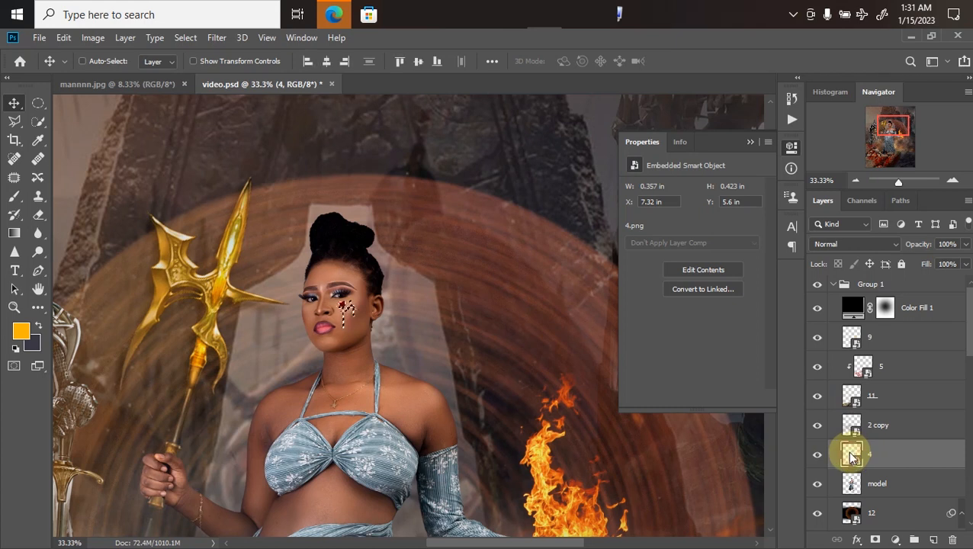
pyautogui.click(875, 540)
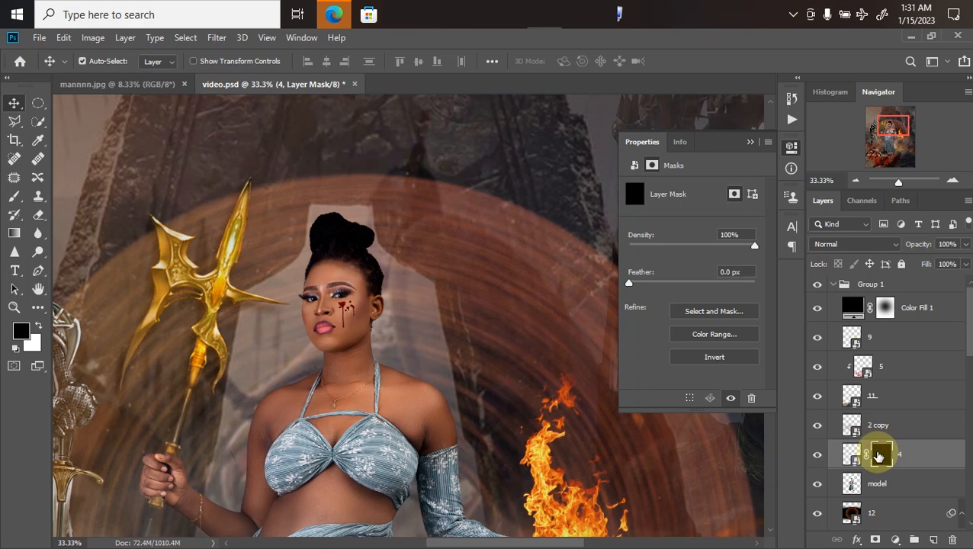
# Refine layer 4's mask in Select and Mask with Shift Edge at -52%.
pyautogui.doubleClick(879, 455)
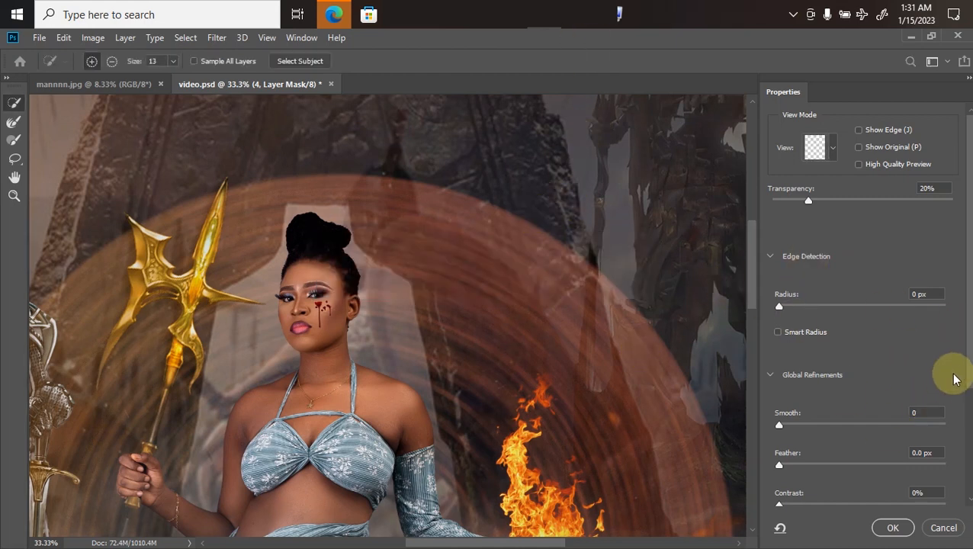
pyautogui.moveTo(969, 357); pyautogui.dragTo(967, 423)
pyautogui.moveTo(862, 448); pyautogui.dragTo(822, 455)
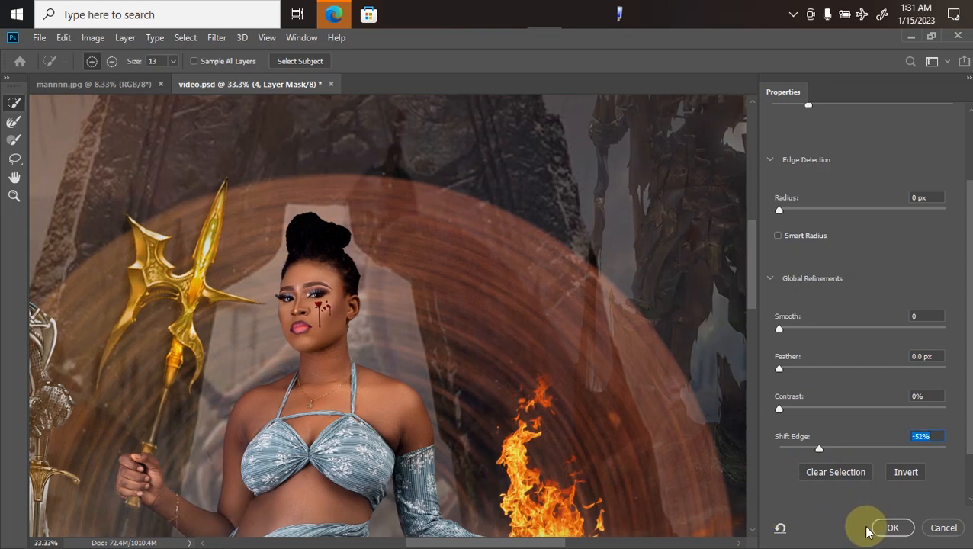
pyautogui.click(893, 528)
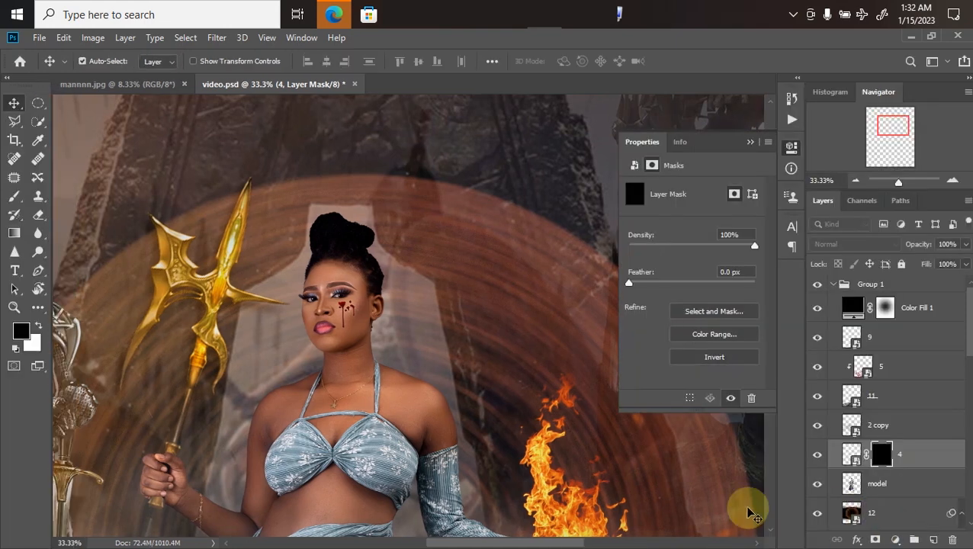
# Place blood splatter image 5 from the reflex extremo folder directly above the model layer, over the woman's skirt at its original scale.
pyautogui.hotkey('ctrl', '-')
pyautogui.hotkey('ctrl', '-')
pyautogui.hotkey('ctrl', '-')
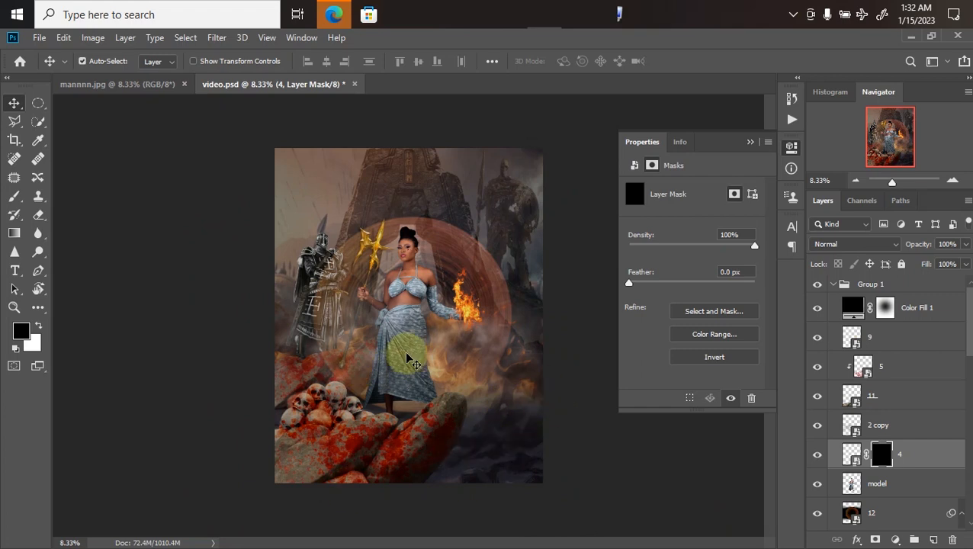
pyautogui.click(917, 490)
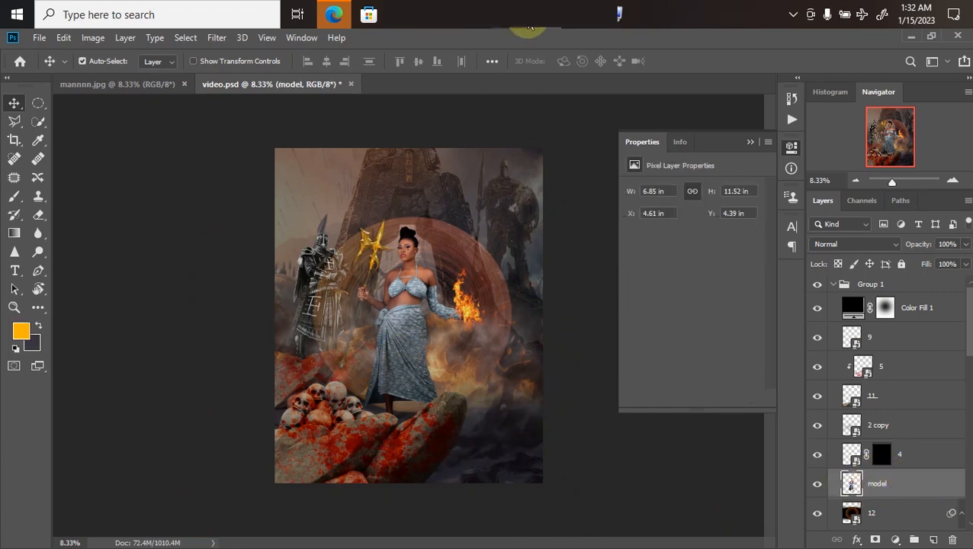
pyautogui.moveTo(333, 15)
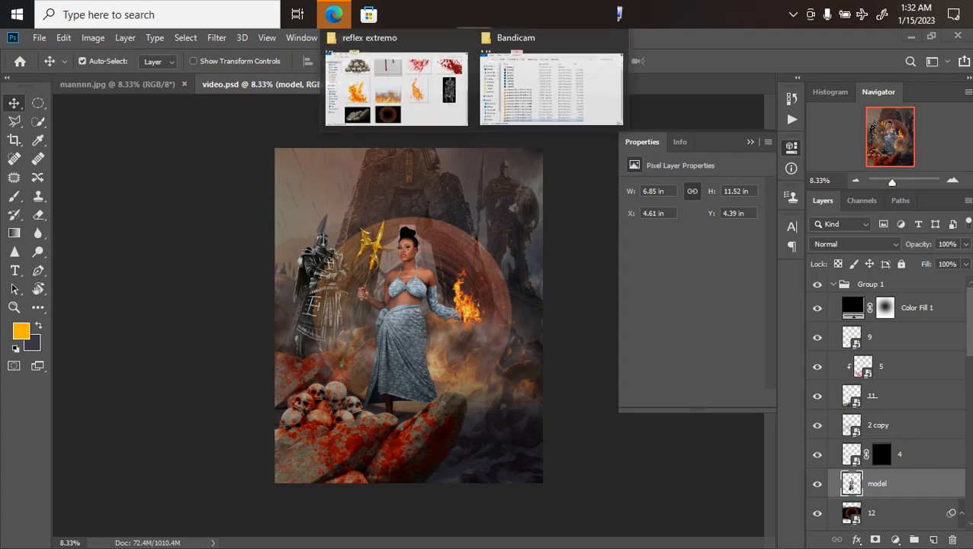
pyautogui.click(446, 48)
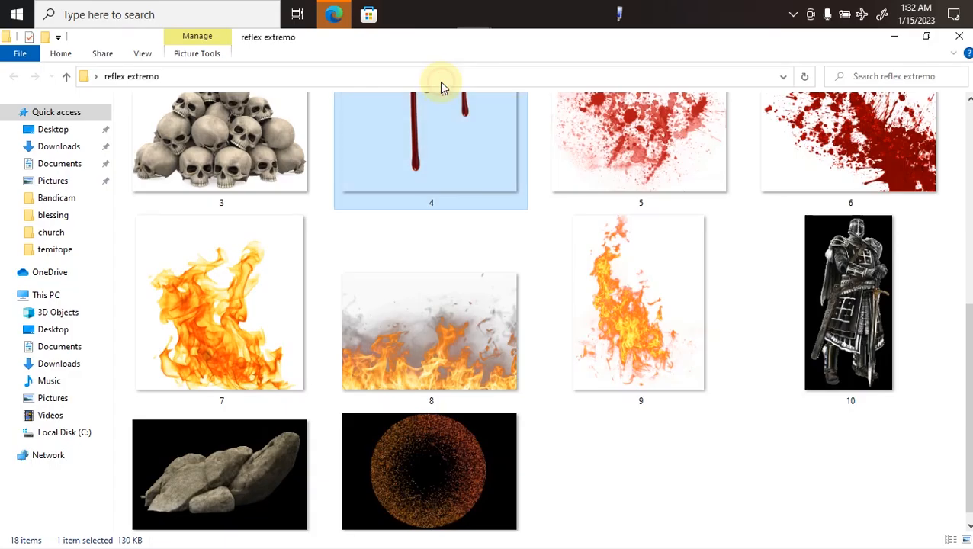
pyautogui.click(626, 134)
pyautogui.moveTo(551, 31); pyautogui.dragTo(408, 397)
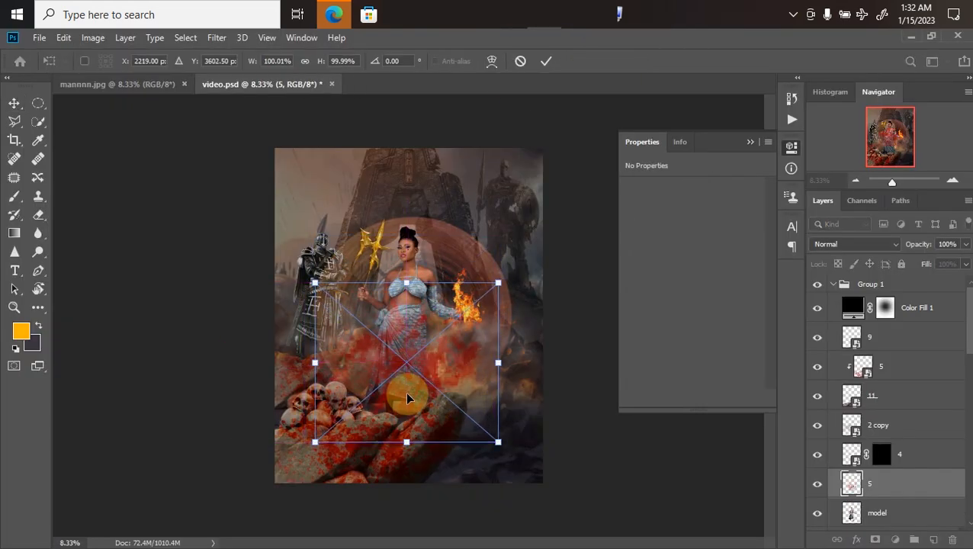
pyautogui.press('Return')
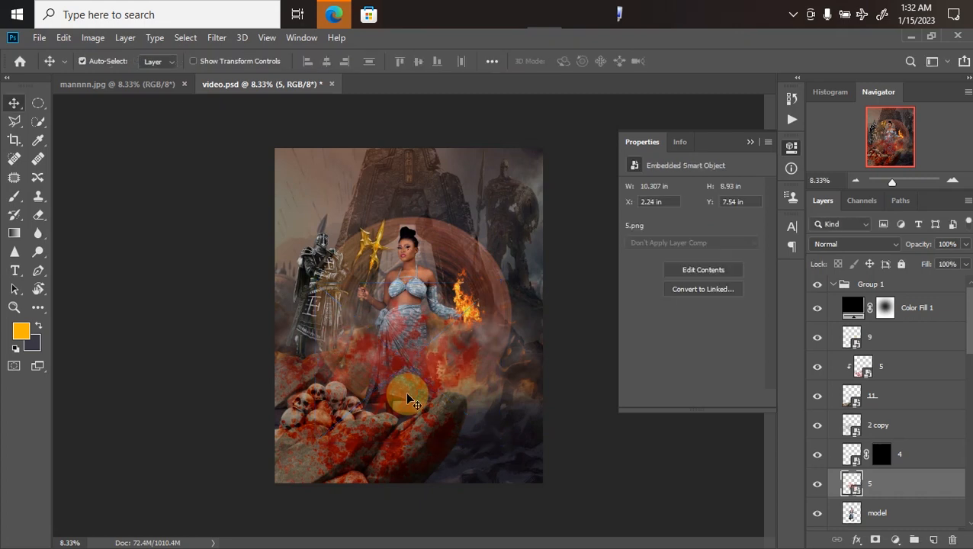
# Clip the new splatter layer 5 to the model layer and set its blend mode to Overlay.
pyautogui.rightClick(893, 493)
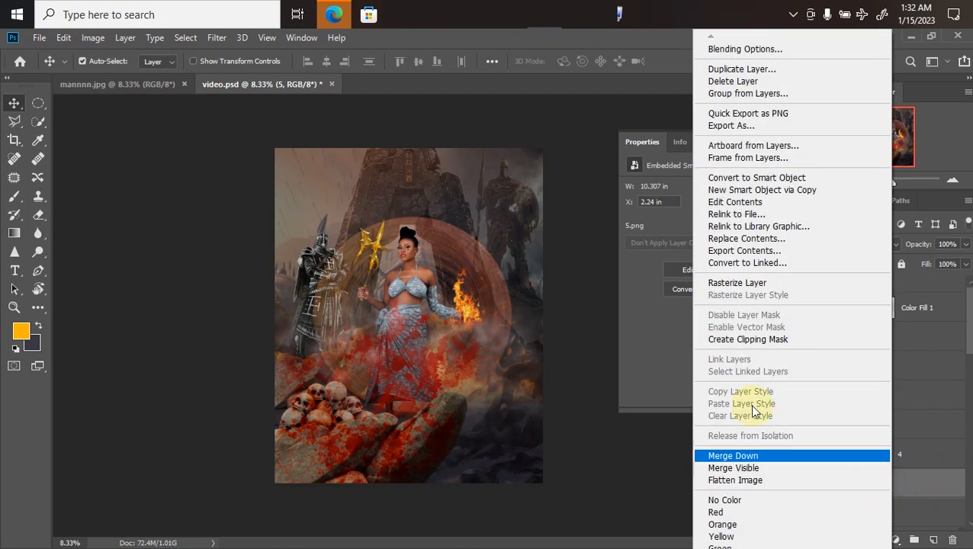
pyautogui.click(722, 341)
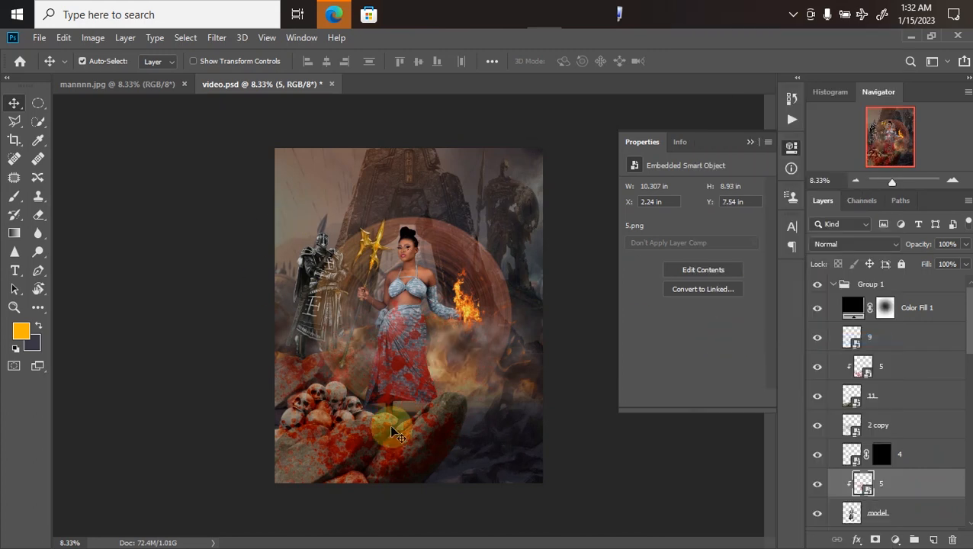
pyautogui.click(856, 245)
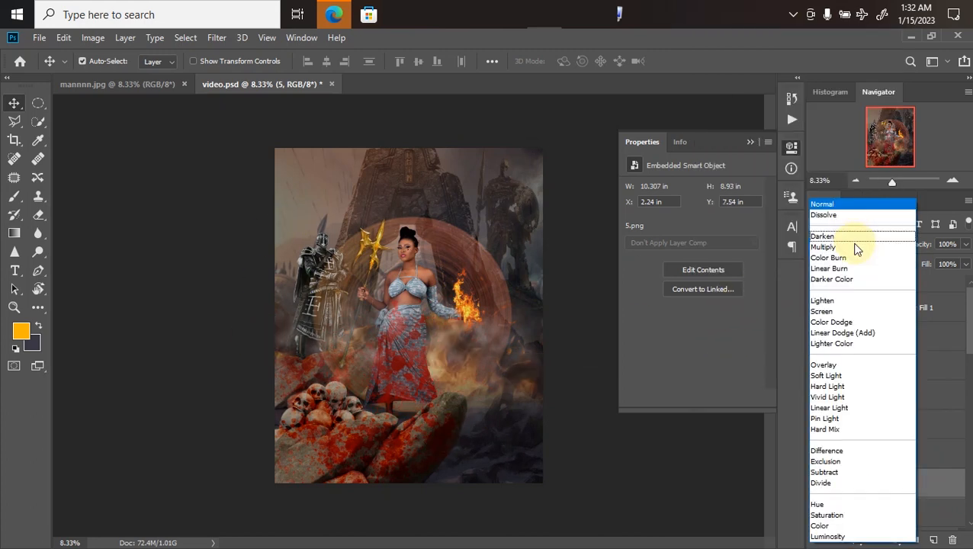
pyautogui.click(823, 368)
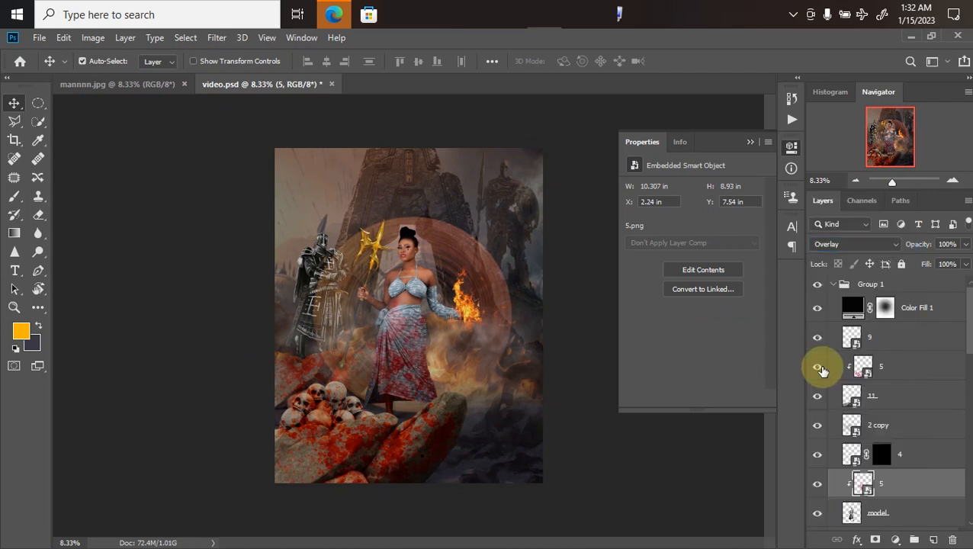
pyautogui.click(818, 367)
pyautogui.click(818, 367)
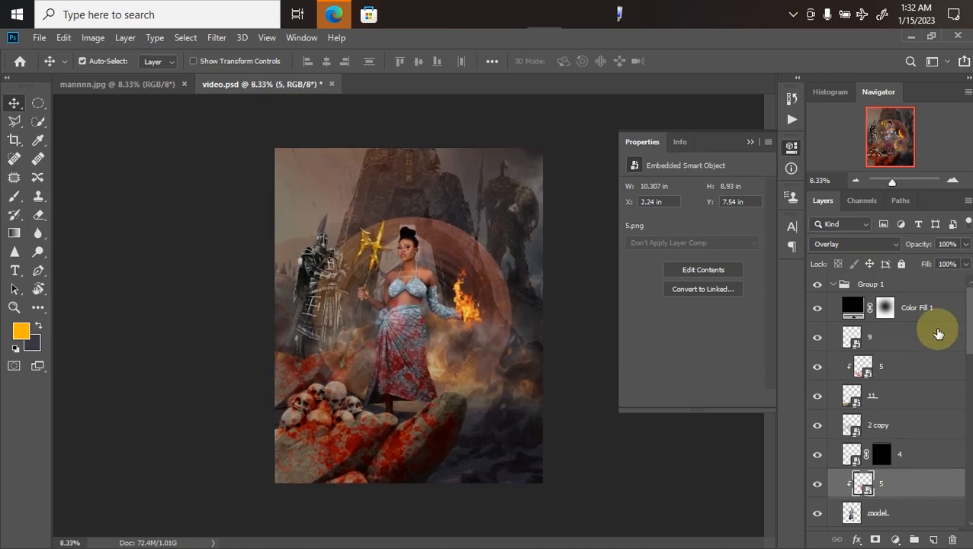
# Add a Color Lookup adjustment layer above Color Fill 1 using the mela chocolate.CUBE 3D LUT.
pyautogui.click(921, 311)
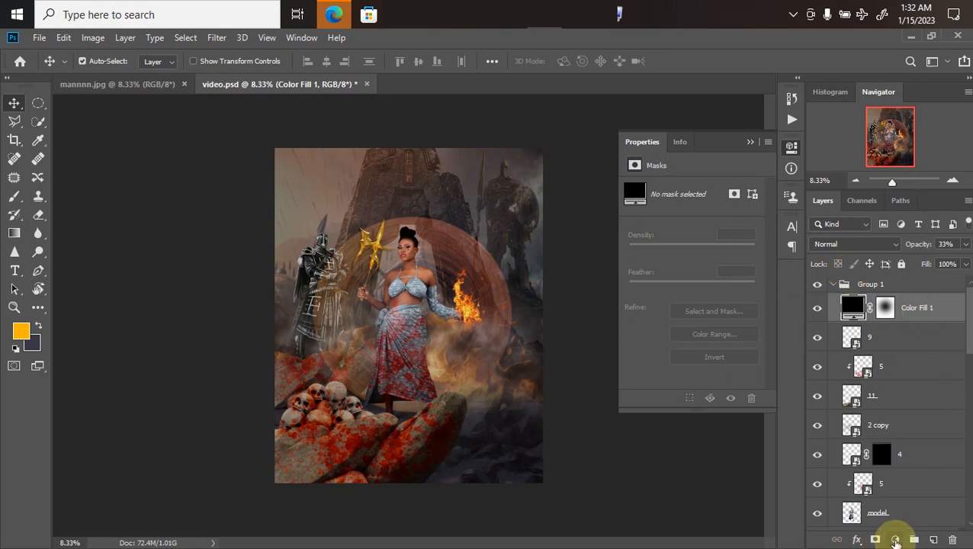
pyautogui.click(897, 539)
pyautogui.click(900, 462)
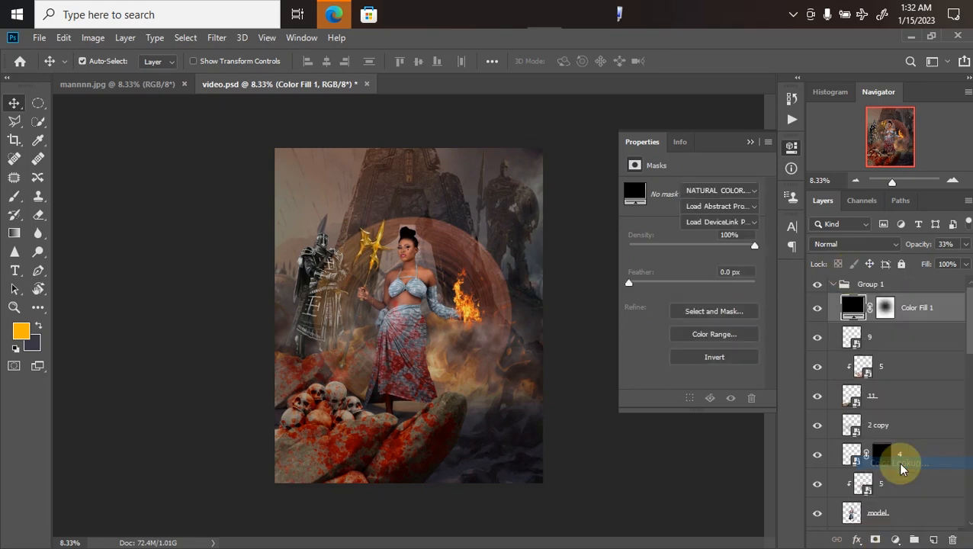
pyautogui.click(724, 194)
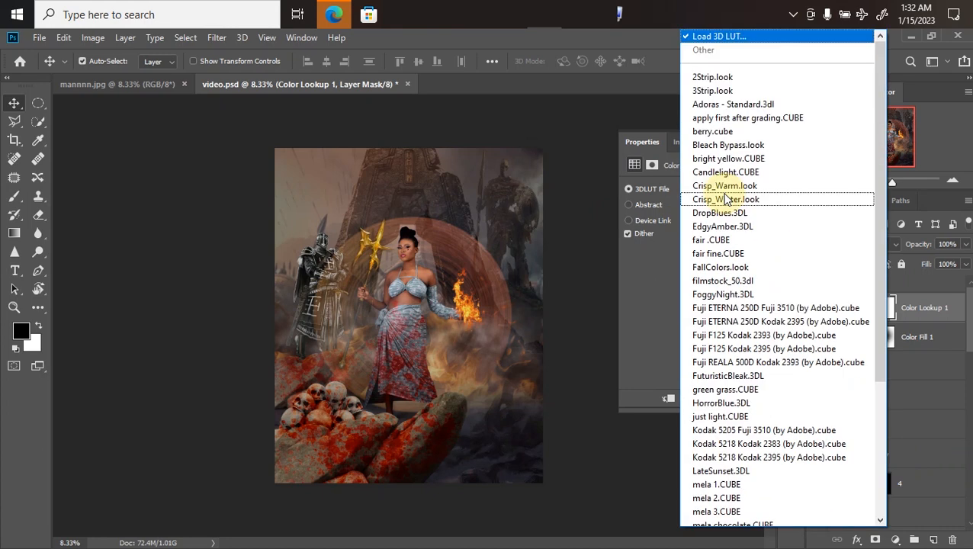
pyautogui.scroll(-4, 876, 380)
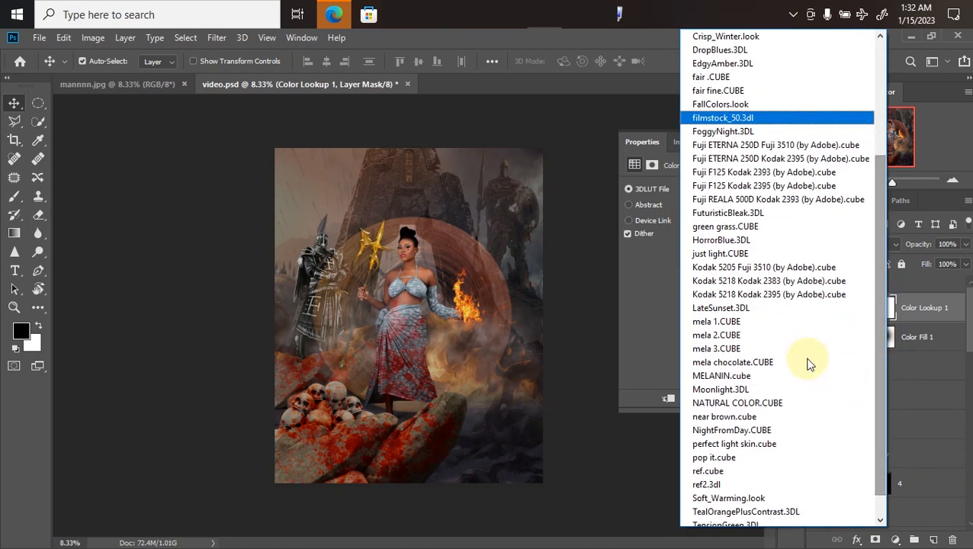
pyautogui.click(726, 363)
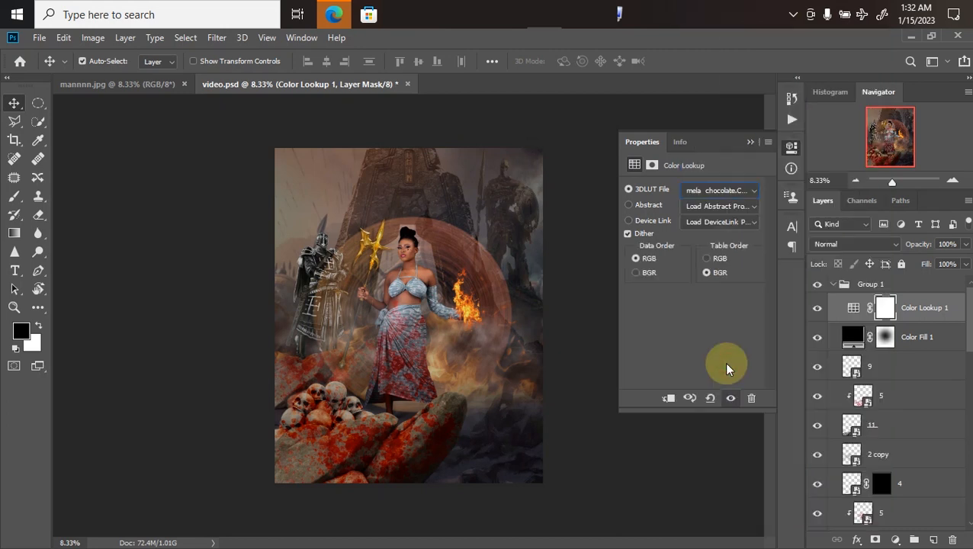
# Examine the color grade at several magnifications and compare it with the finished reference image mannnn.jpg.
pyautogui.hotkey('ctrl', '+')
pyautogui.hotkey('ctrl', '+')
pyautogui.hotkey('ctrl', '-')
pyautogui.hotkey('ctrl', '-')
pyautogui.hotkey('ctrl', '-')
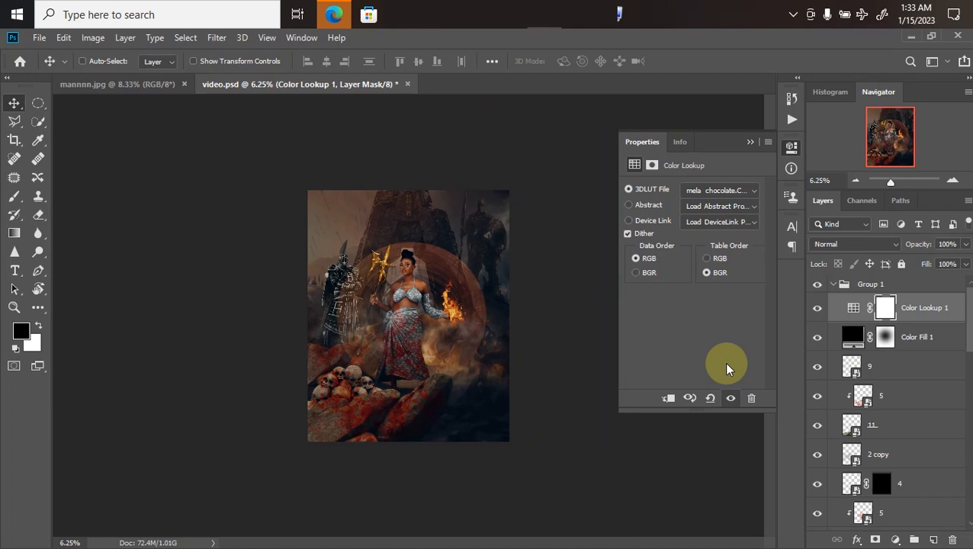
pyautogui.hotkey('ctrl', '-')
pyautogui.hotkey('ctrl', '+')
pyautogui.hotkey('ctrl', '+')
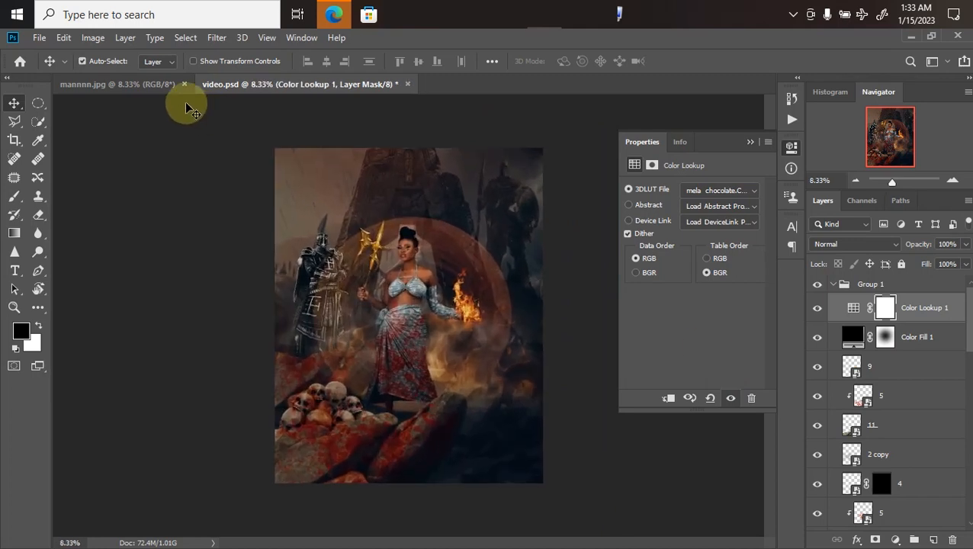
pyautogui.click(157, 87)
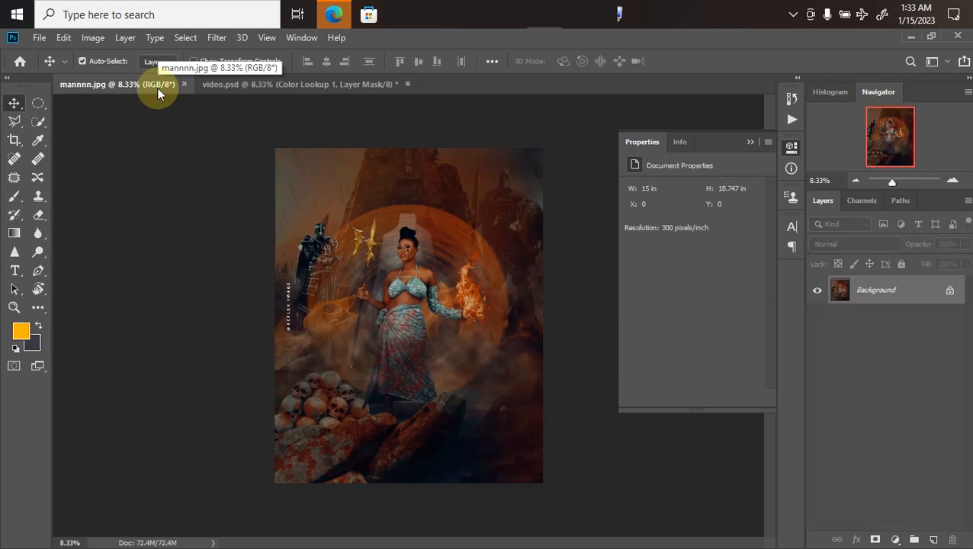
pyautogui.click(258, 84)
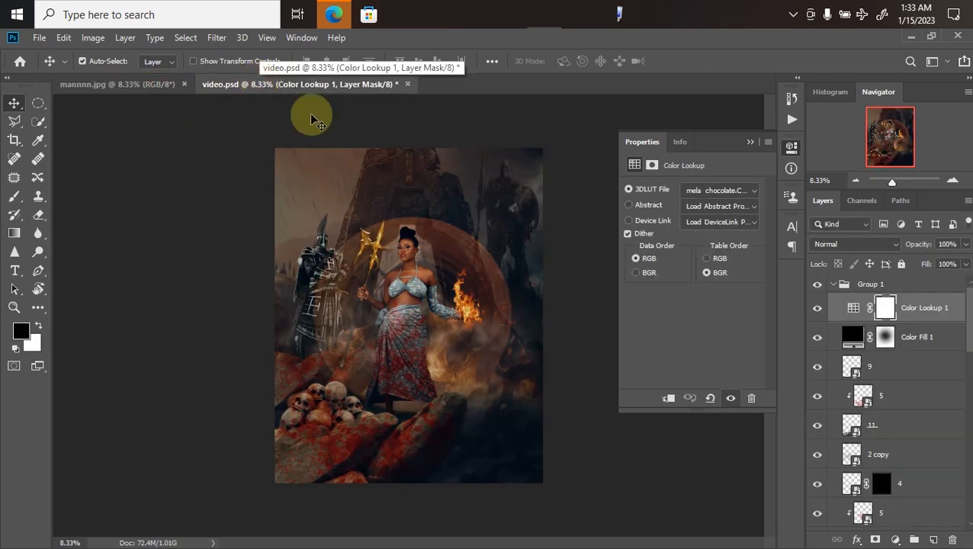
# Add a second Color Lookup adjustment layer above the first, using the NATURAL COLOR.CUBE 3D LUT.
pyautogui.click(897, 542)
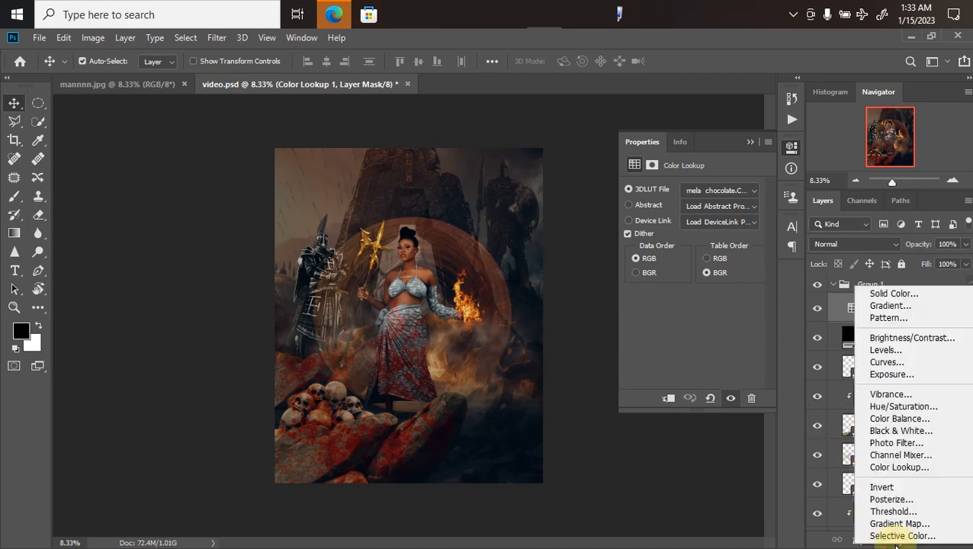
pyautogui.click(900, 470)
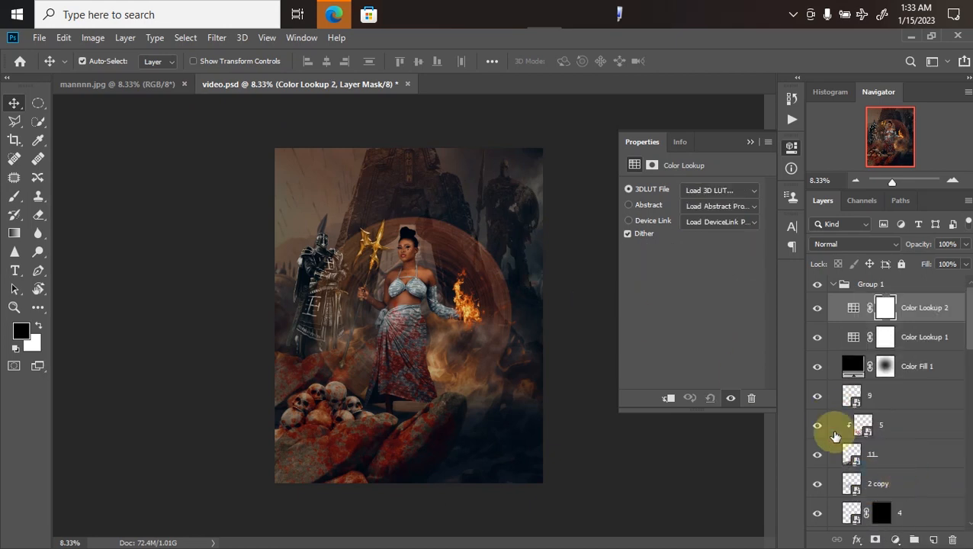
pyautogui.click(715, 195)
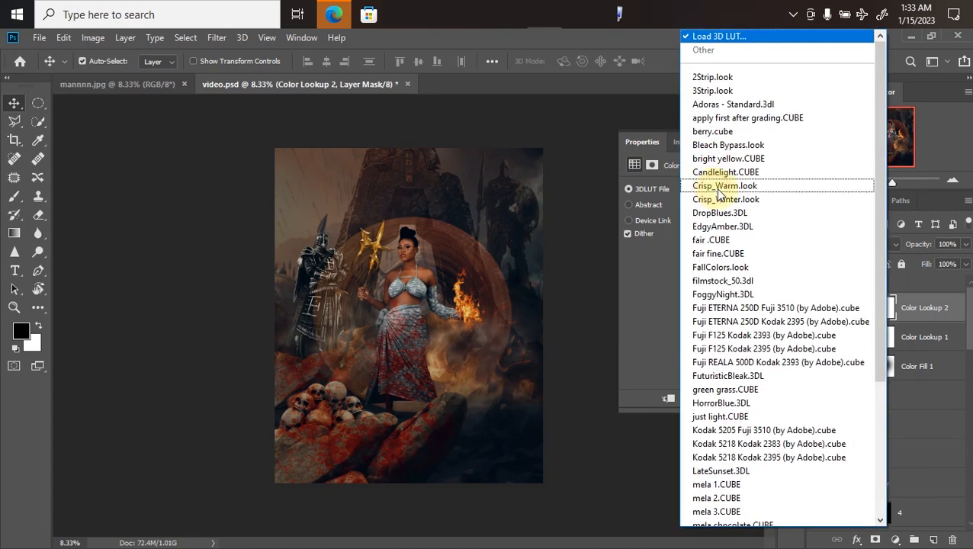
pyautogui.moveTo(876, 246); pyautogui.dragTo(875, 350)
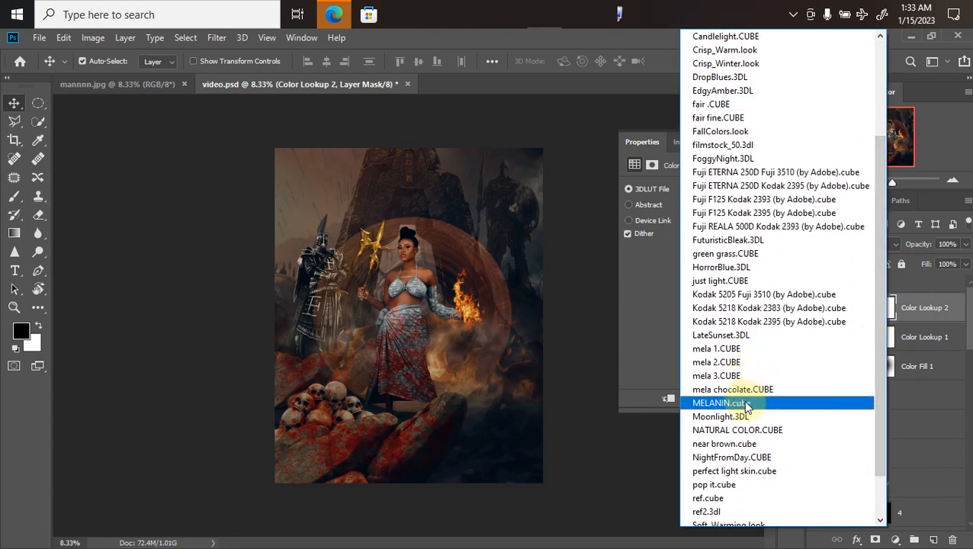
pyautogui.click(744, 430)
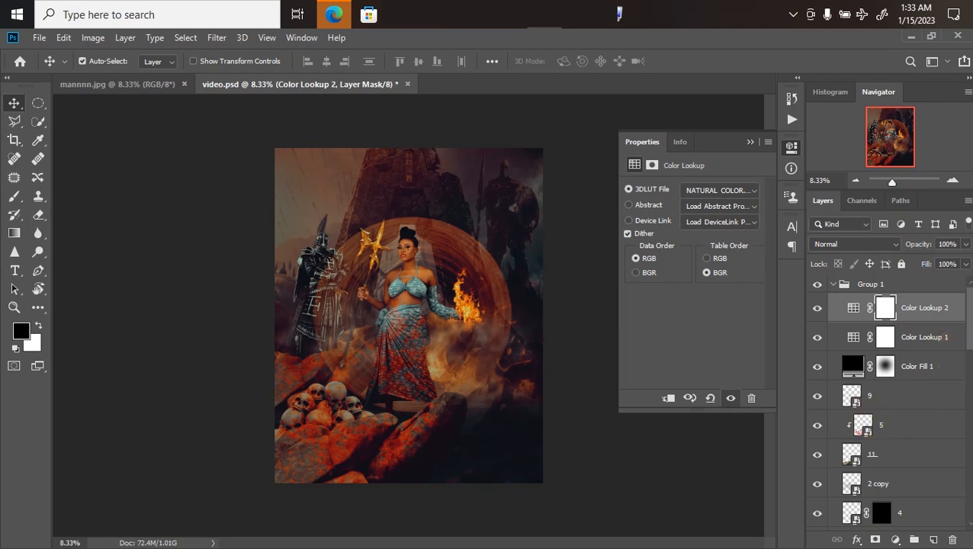
# Set the second Color Lookup layer's opacity to 62% and compare the composite with the finished reference image.
pyautogui.click(964, 244)
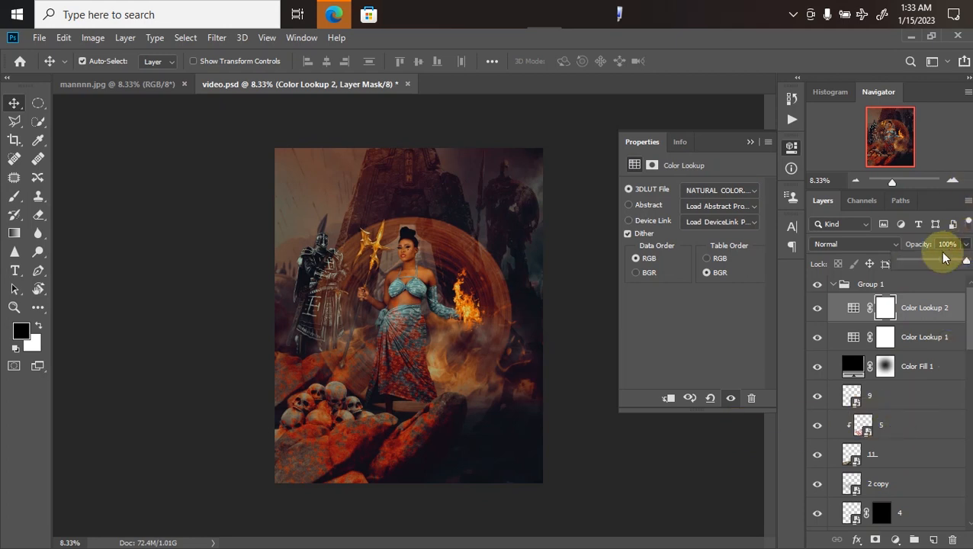
pyautogui.moveTo(930, 265); pyautogui.dragTo(944, 264)
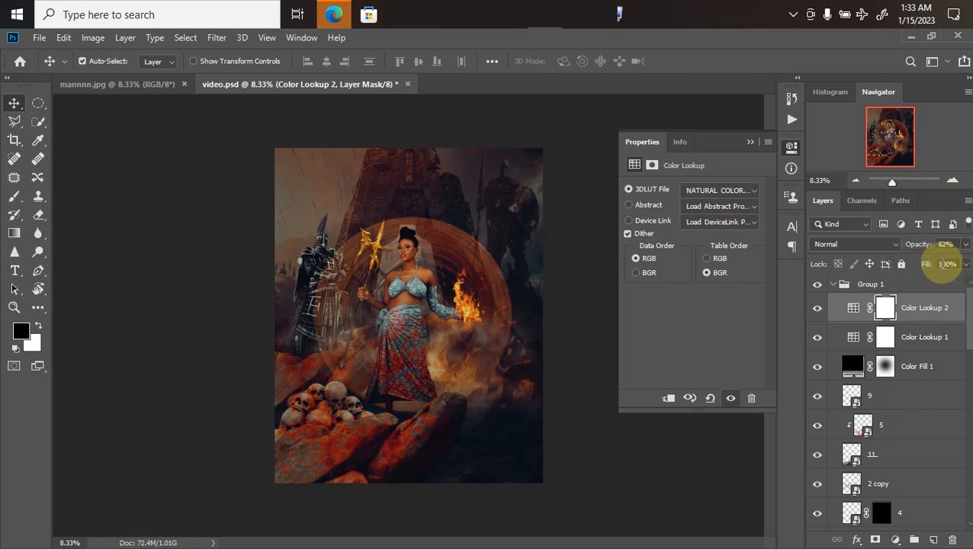
pyautogui.click(109, 90)
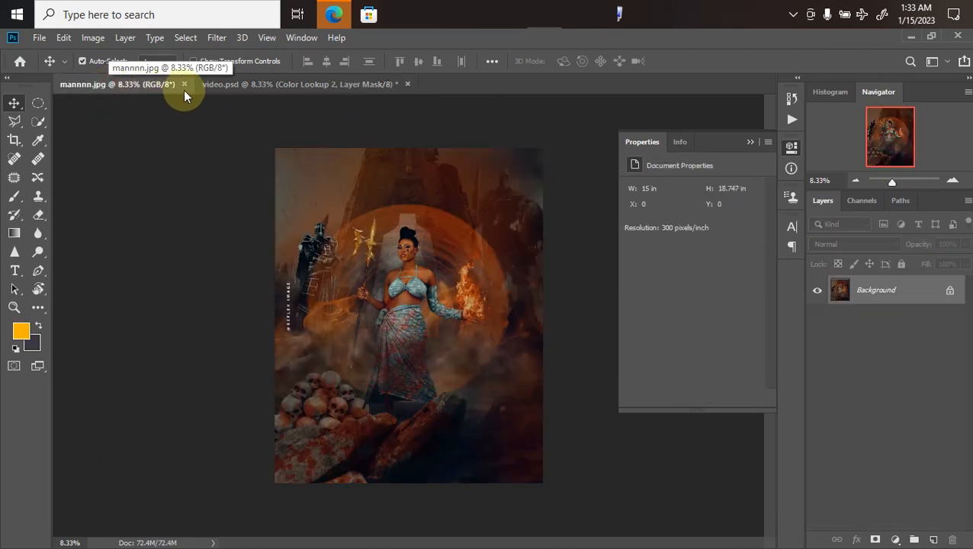
pyautogui.click(227, 93)
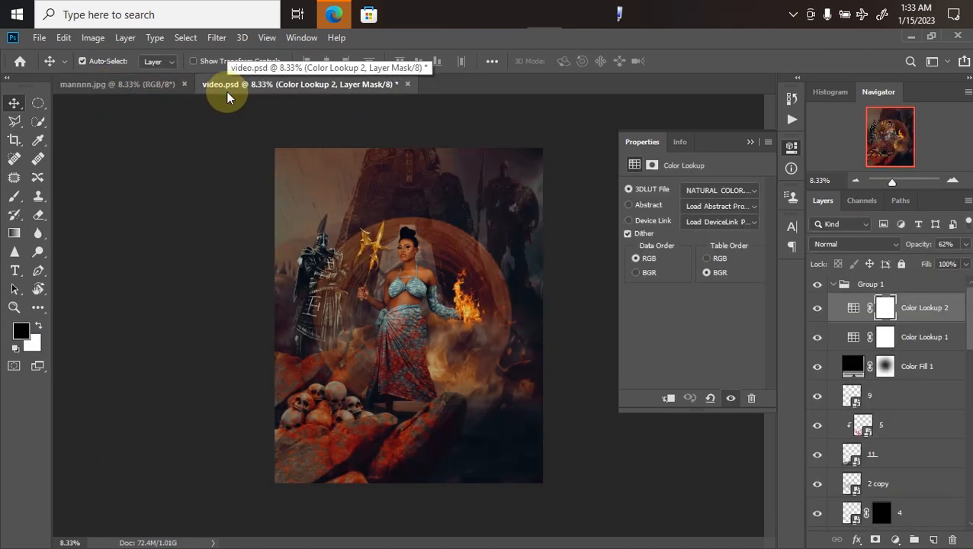